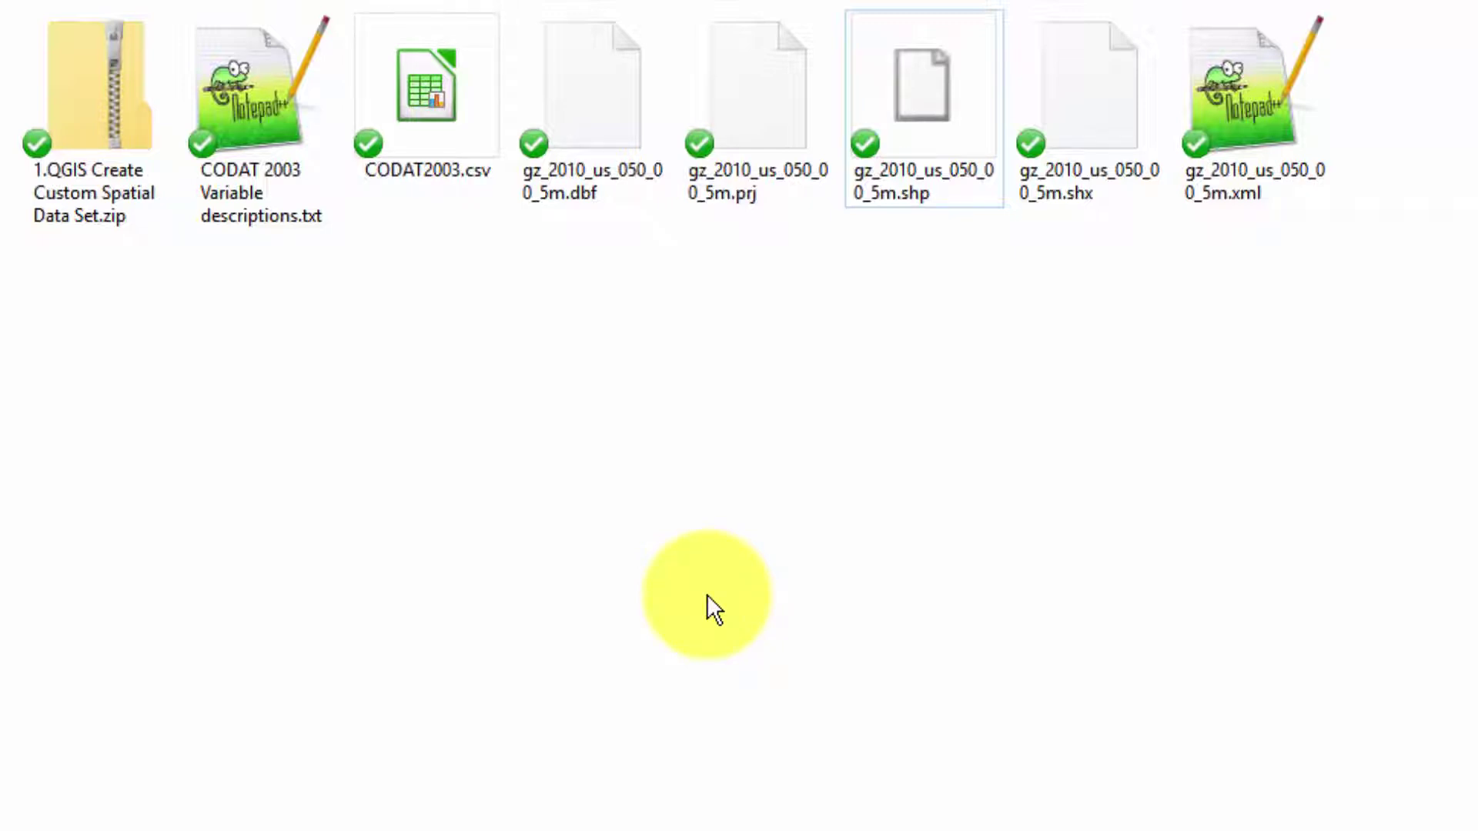
# Open the county shapefile gz_2010_us_050_00_5m.shp in QGIS and dismiss the runtime error.
pyautogui.click(945, 196)
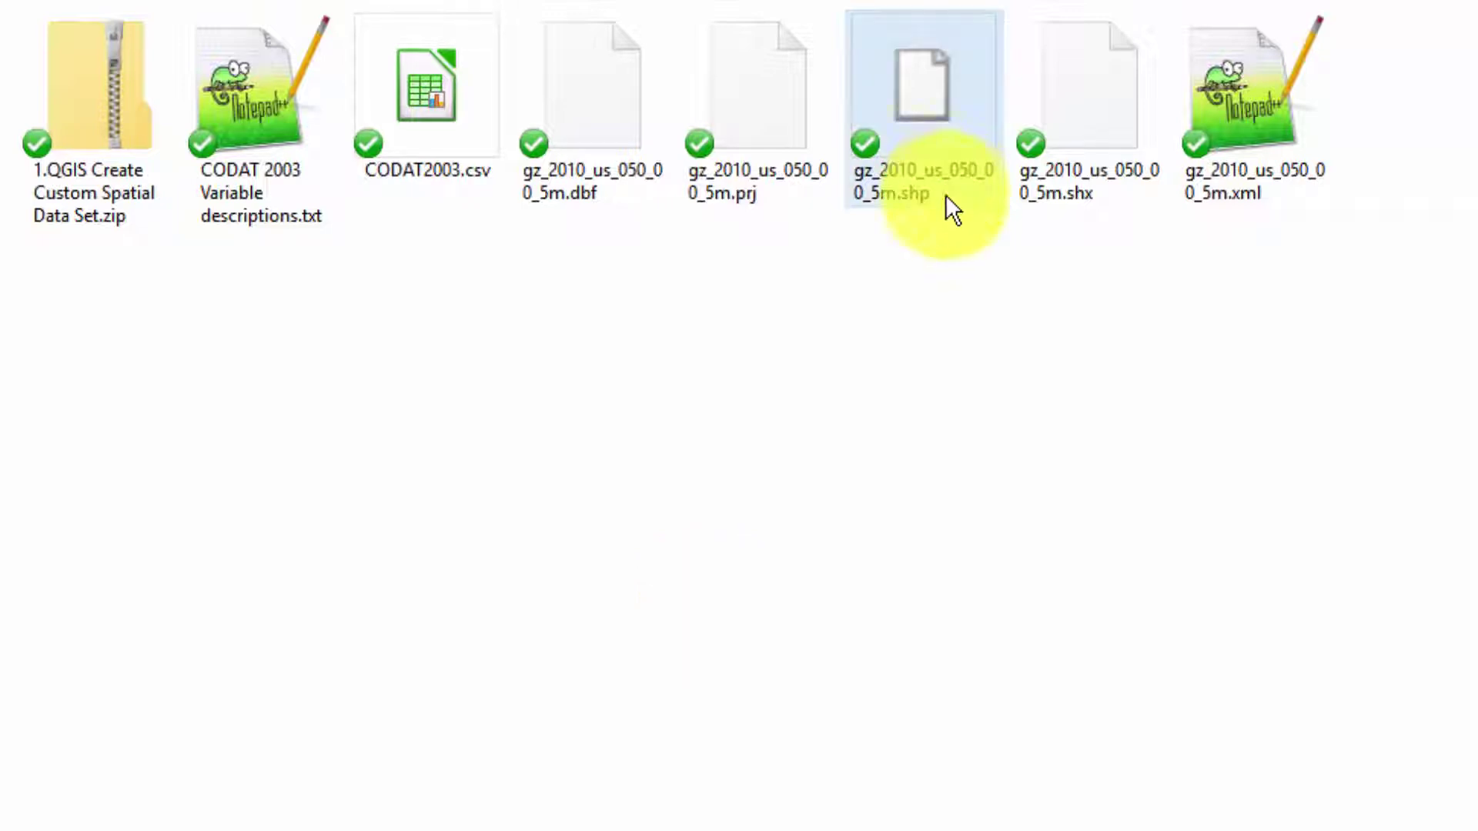
pyautogui.doubleClick(524, 158)
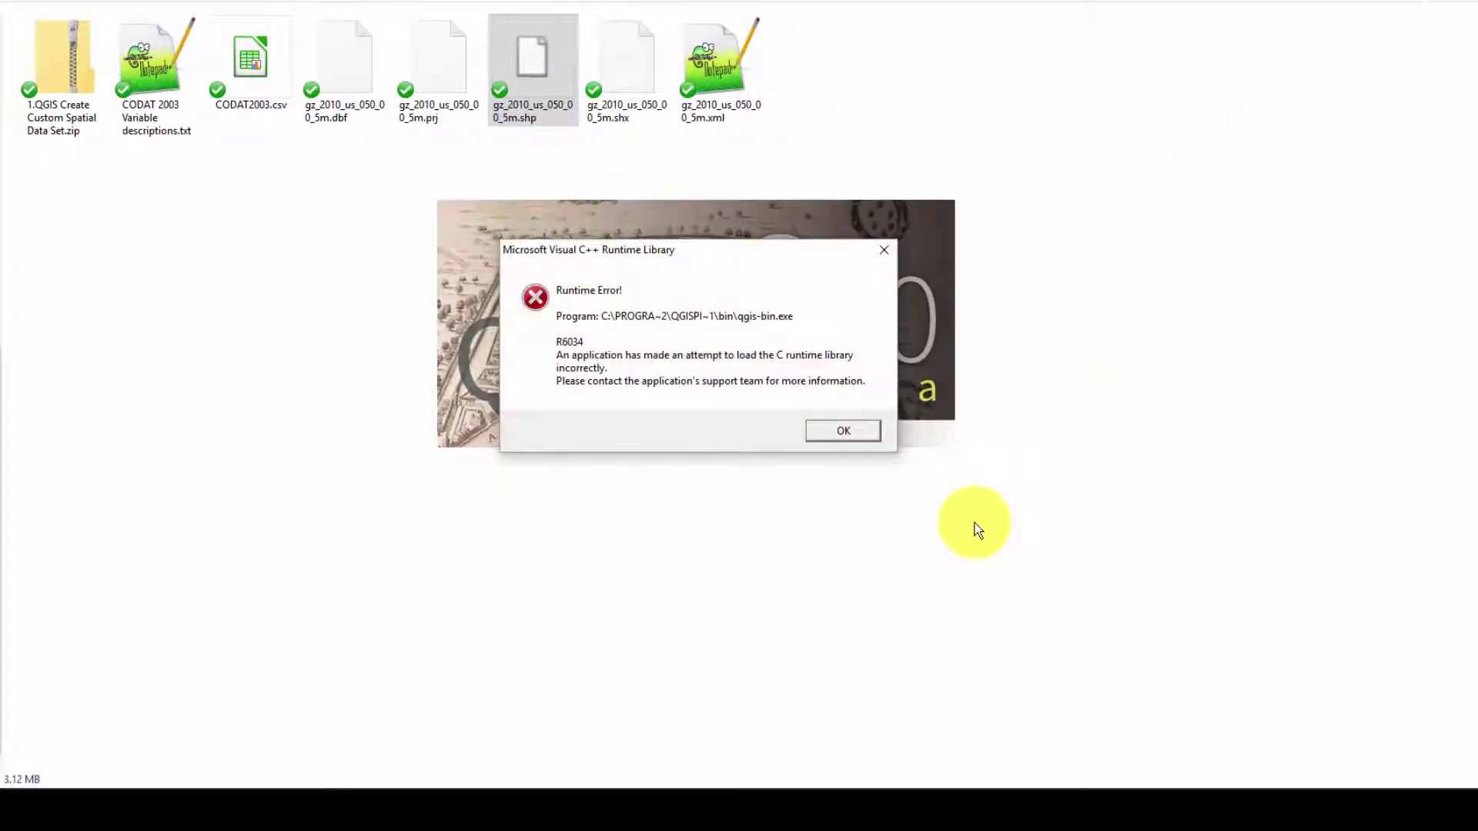
pyautogui.click(843, 432)
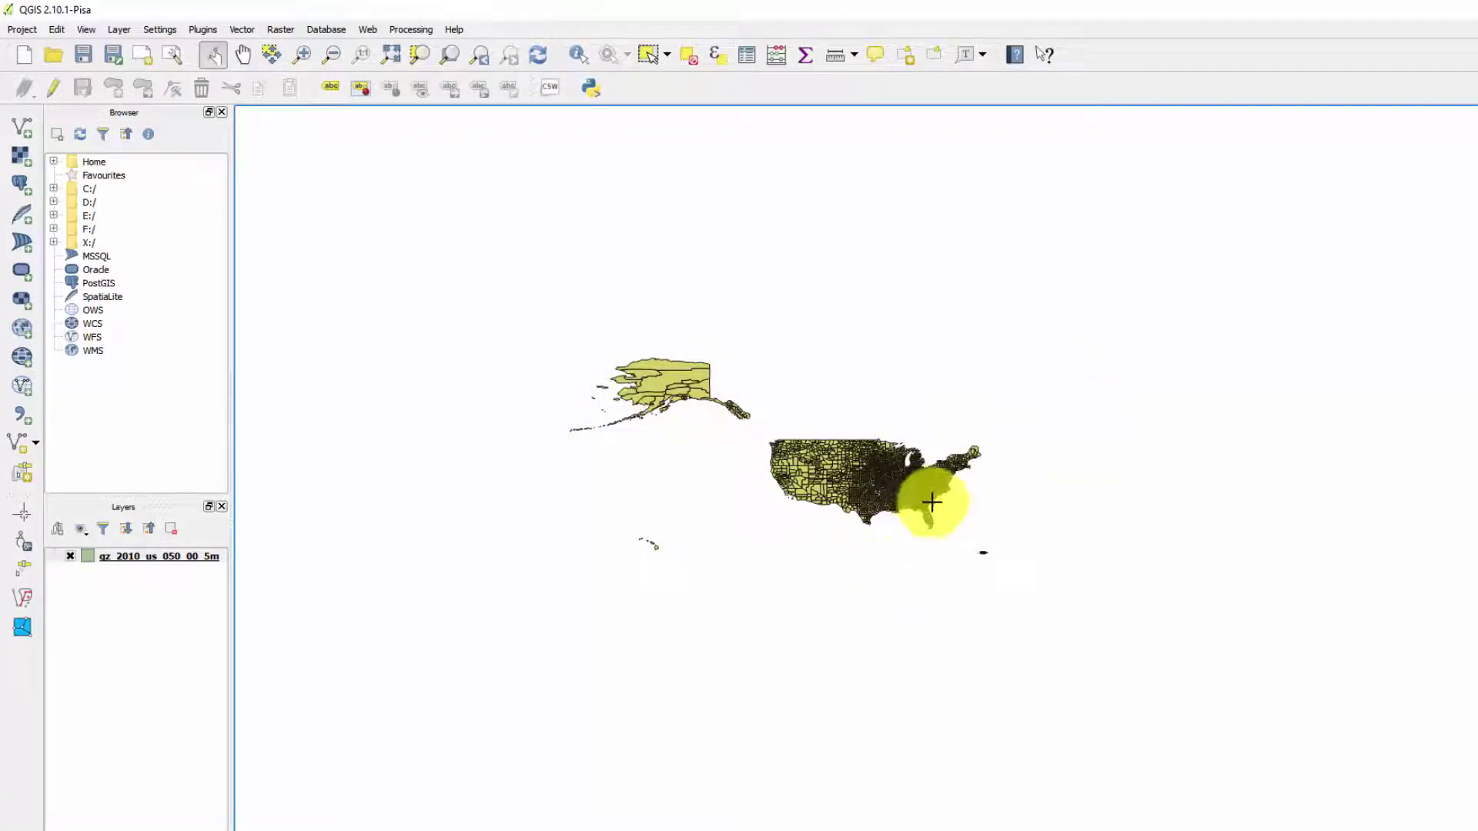
# Examine the county boundaries on the map, looking closely at the eastern United States and the whole mainland.
pyautogui.scroll(1, 1008, 576)
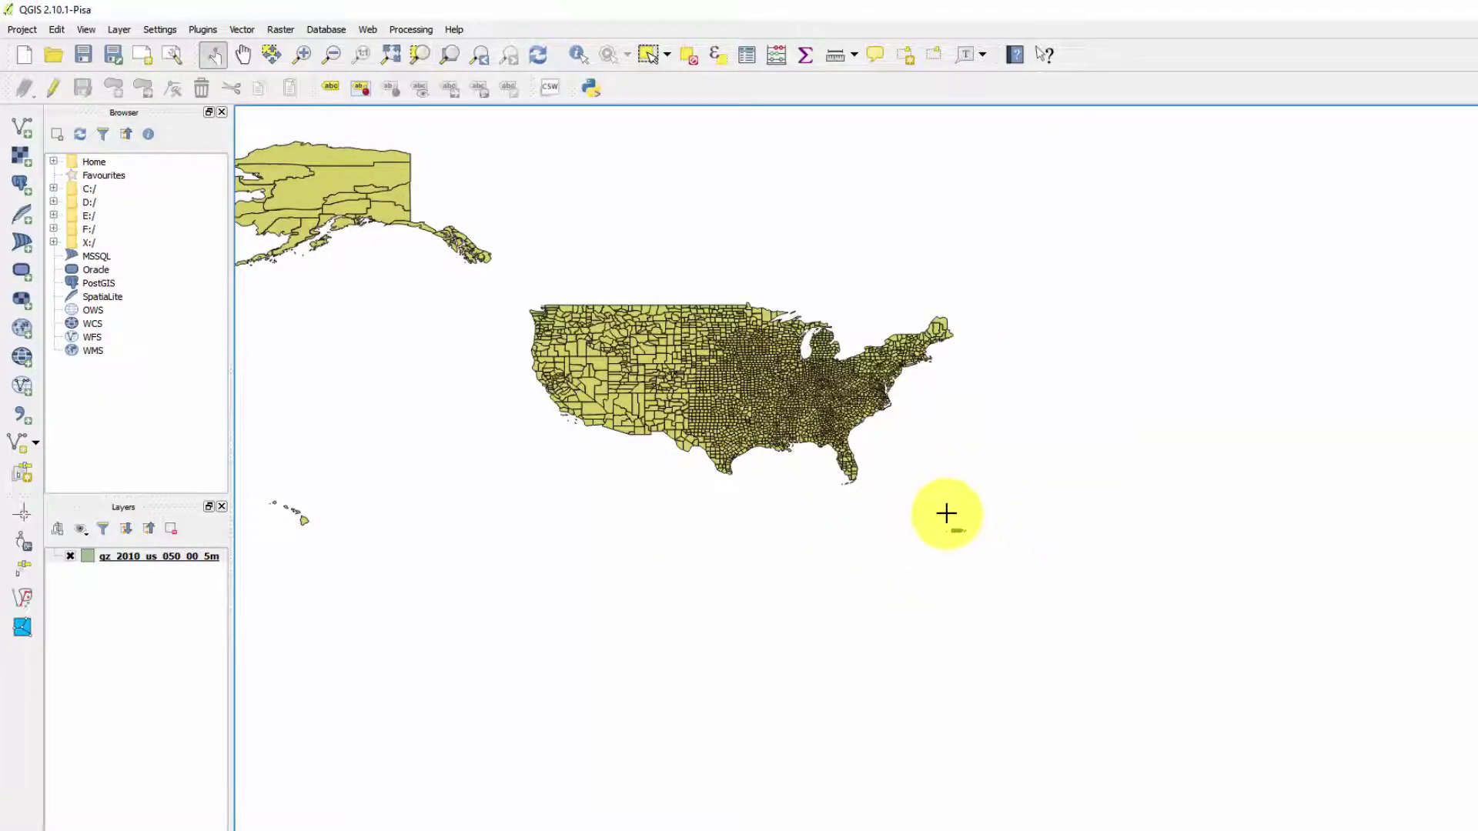
pyautogui.scroll(-1, 934, 495)
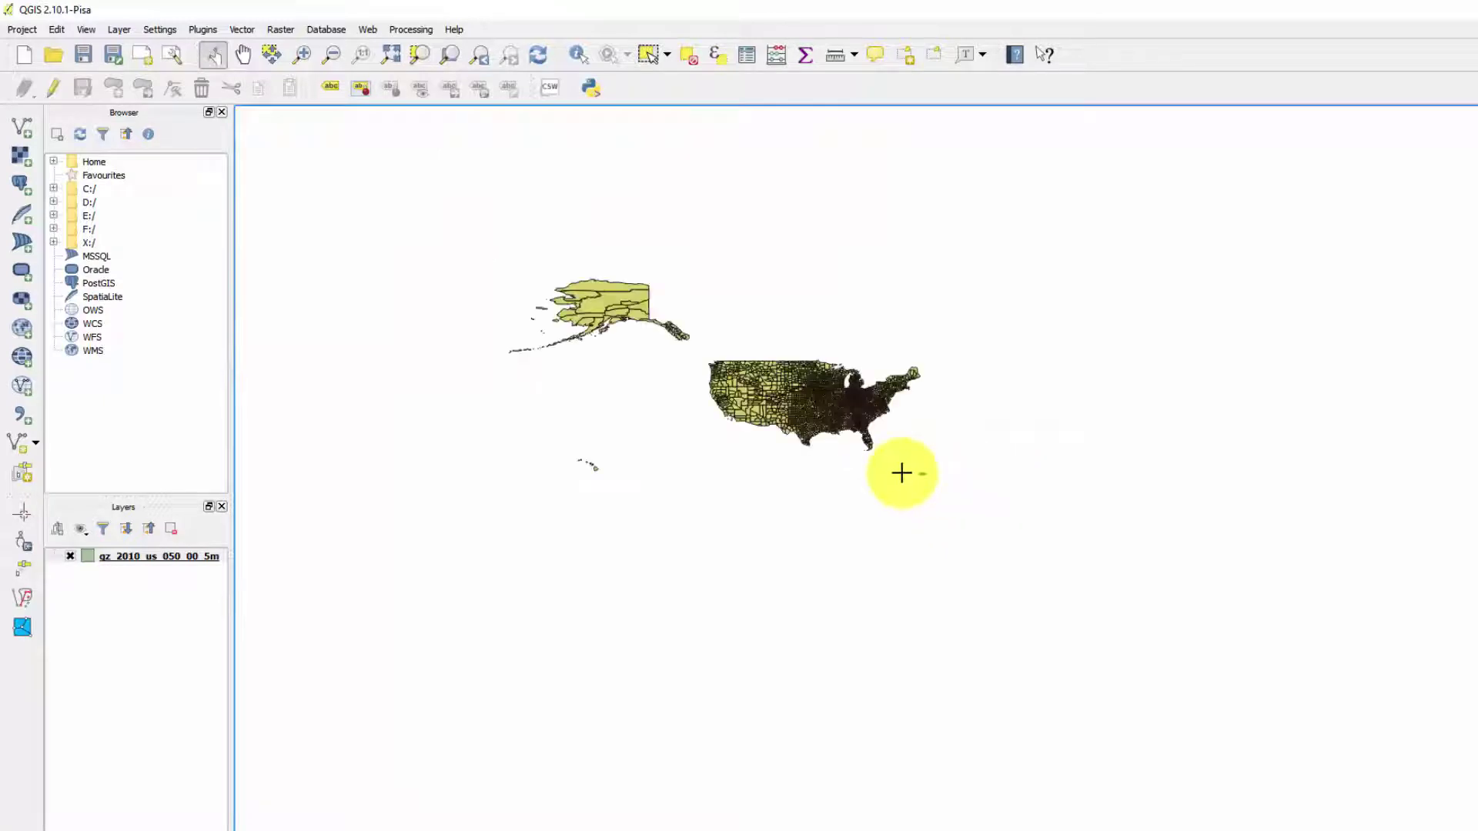
pyautogui.moveTo(798, 475); pyautogui.dragTo(907, 528)
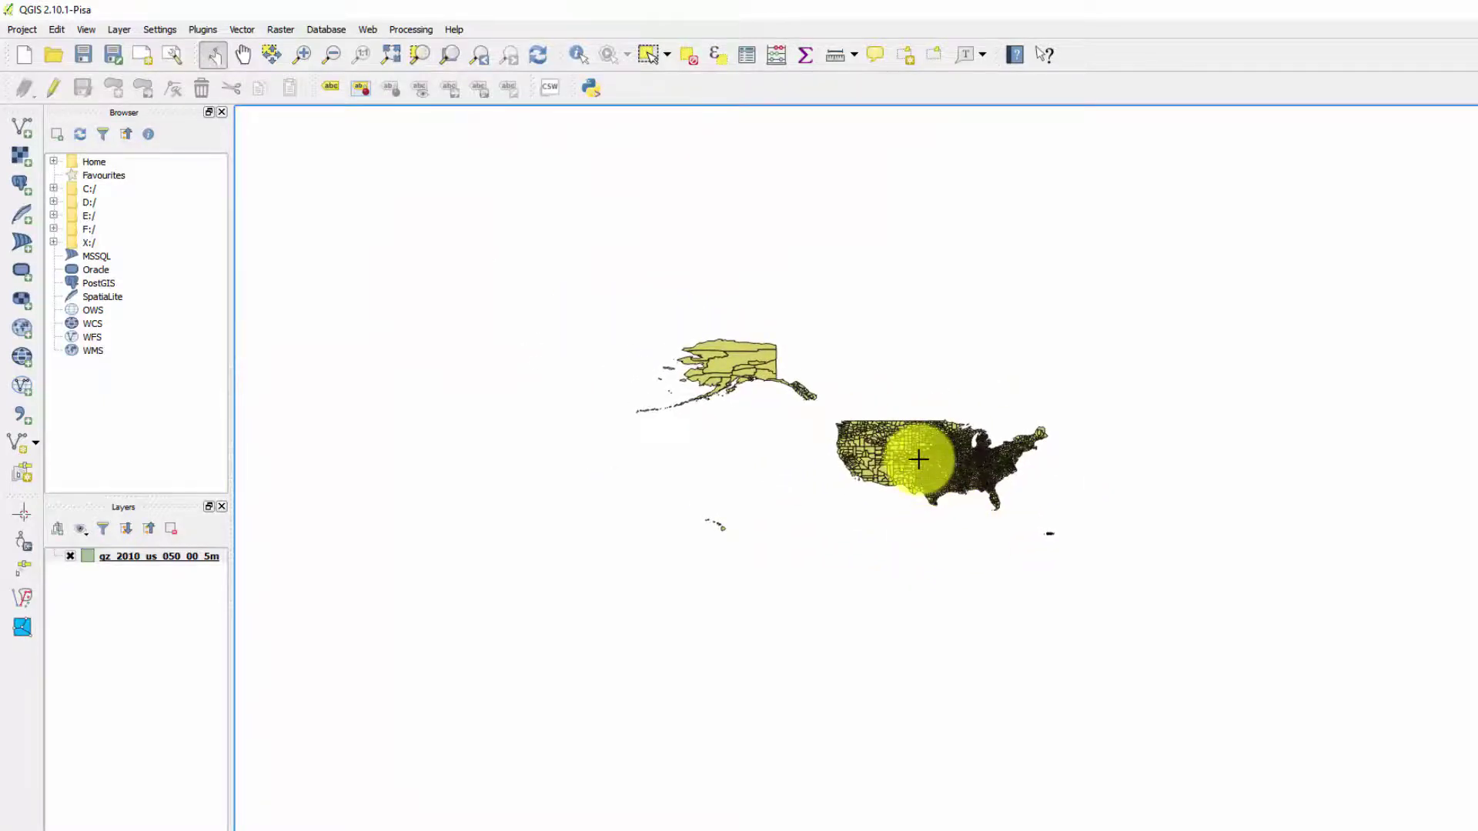
pyautogui.scroll(5, 919, 460)
pyautogui.scroll(-5, 919, 461)
pyautogui.scroll(4, 919, 461)
pyautogui.scroll(-5, 919, 461)
pyautogui.scroll(1, 919, 460)
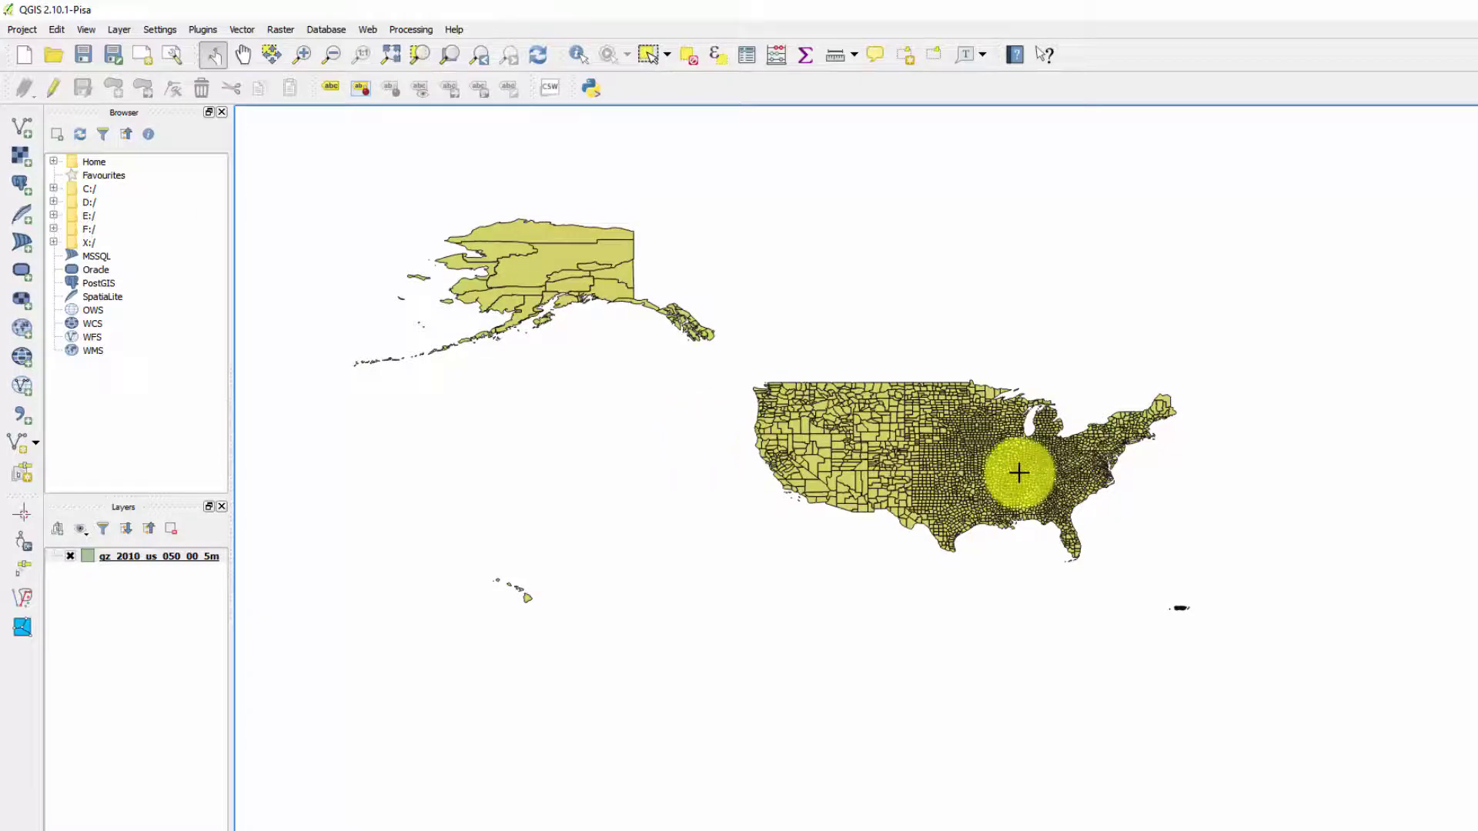
pyautogui.scroll(1, 1023, 472)
pyautogui.moveTo(1218, 471); pyautogui.dragTo(1039, 455)
pyautogui.scroll(1, 1035, 458)
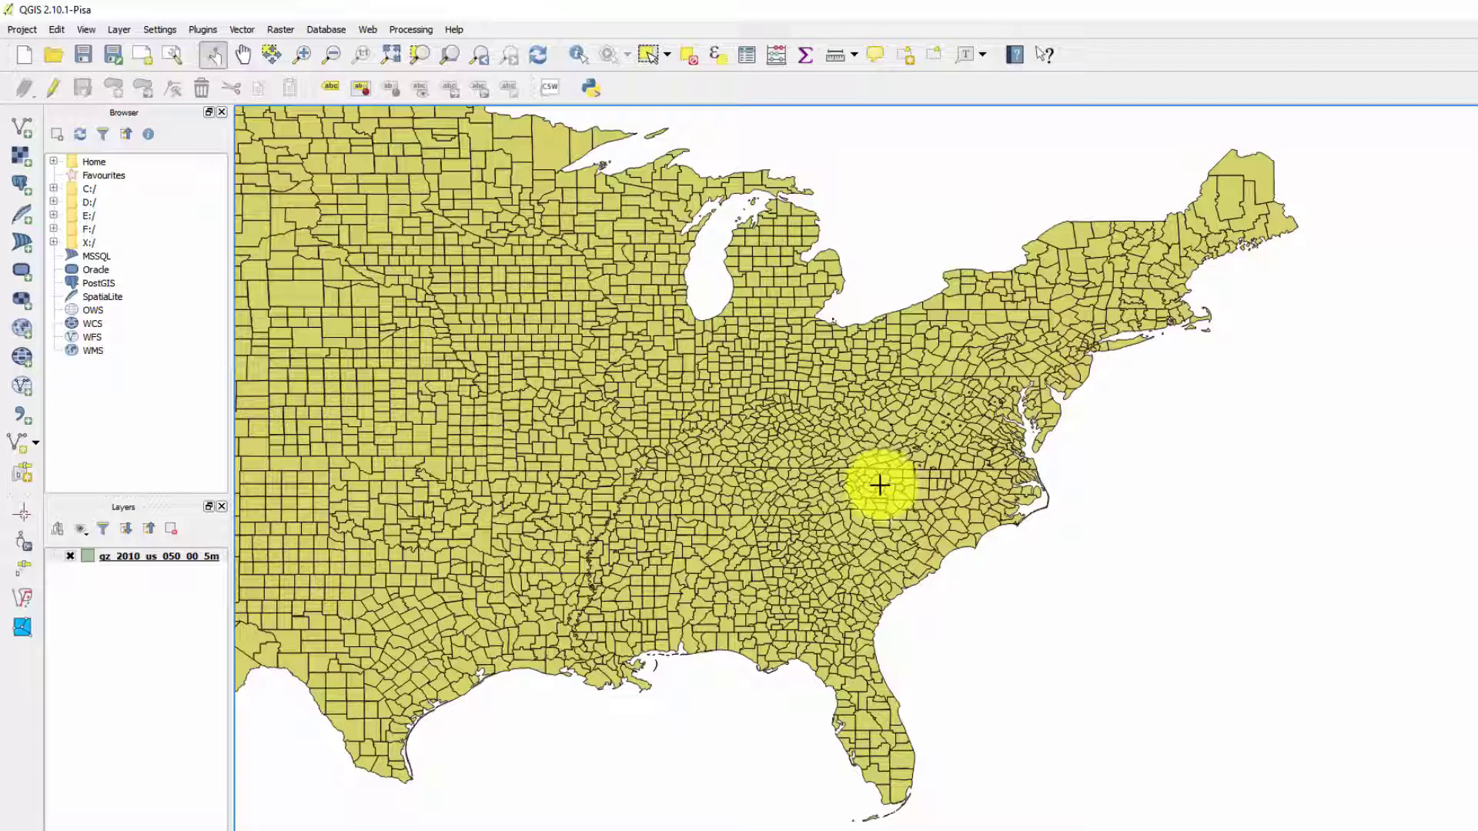
pyautogui.hotkey('ctrl', 'shift', 'f')
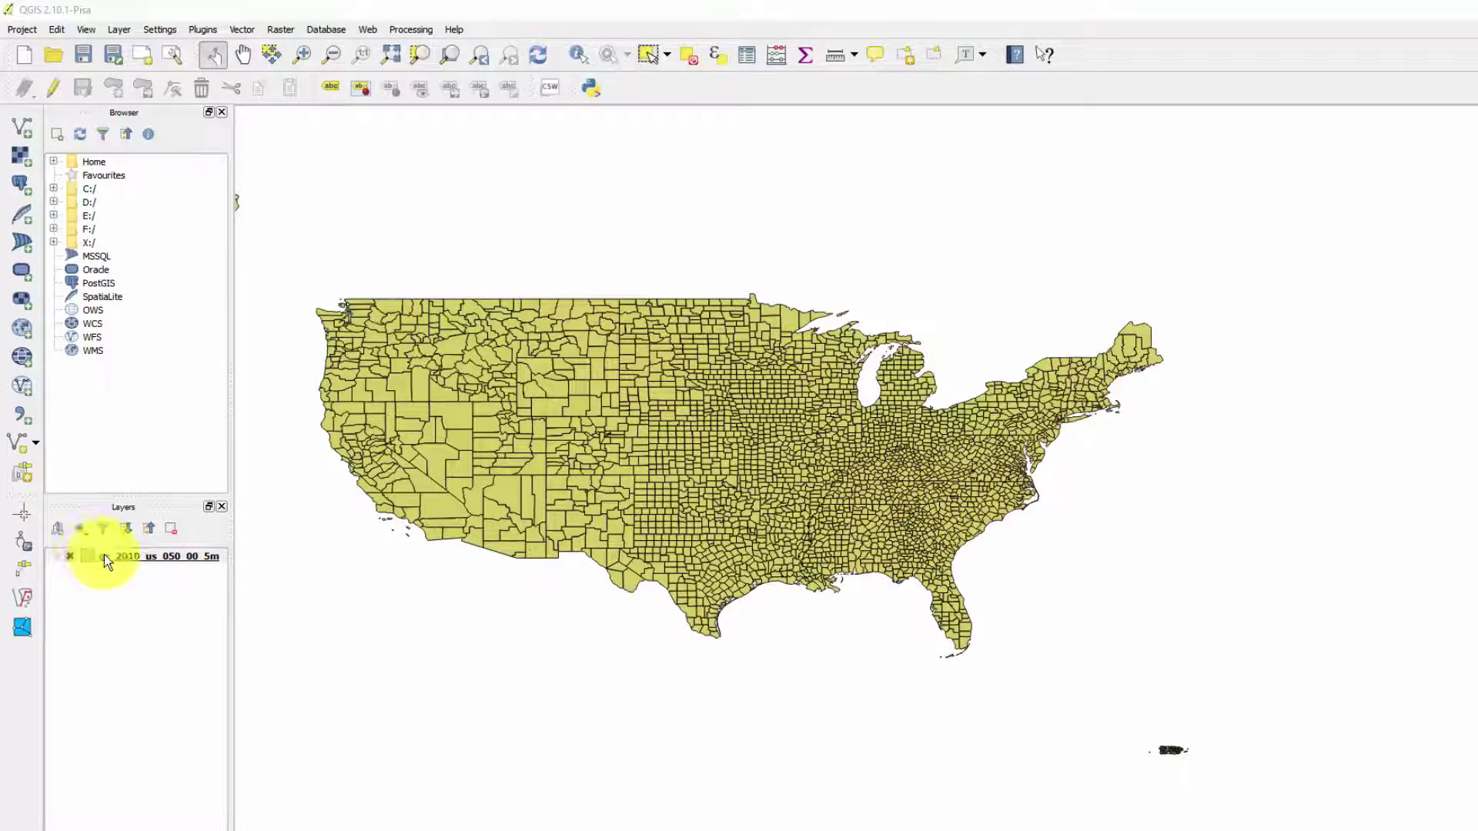
# Open the filter query builder for the gz_2010_us_050_00_5m layer and start the expression with the STATE field.
pyautogui.rightClick(159, 553)
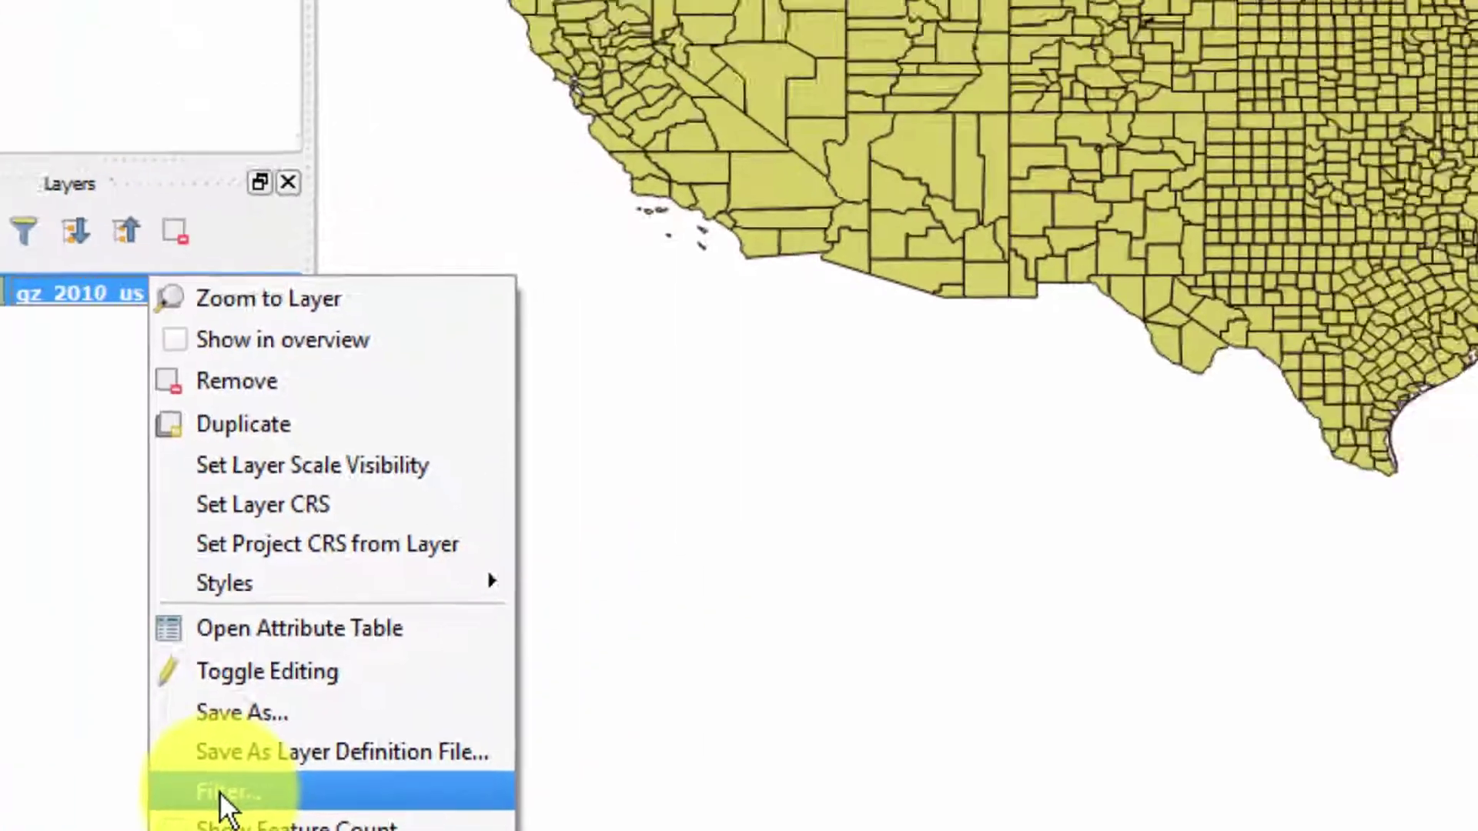
pyautogui.click(539, 691)
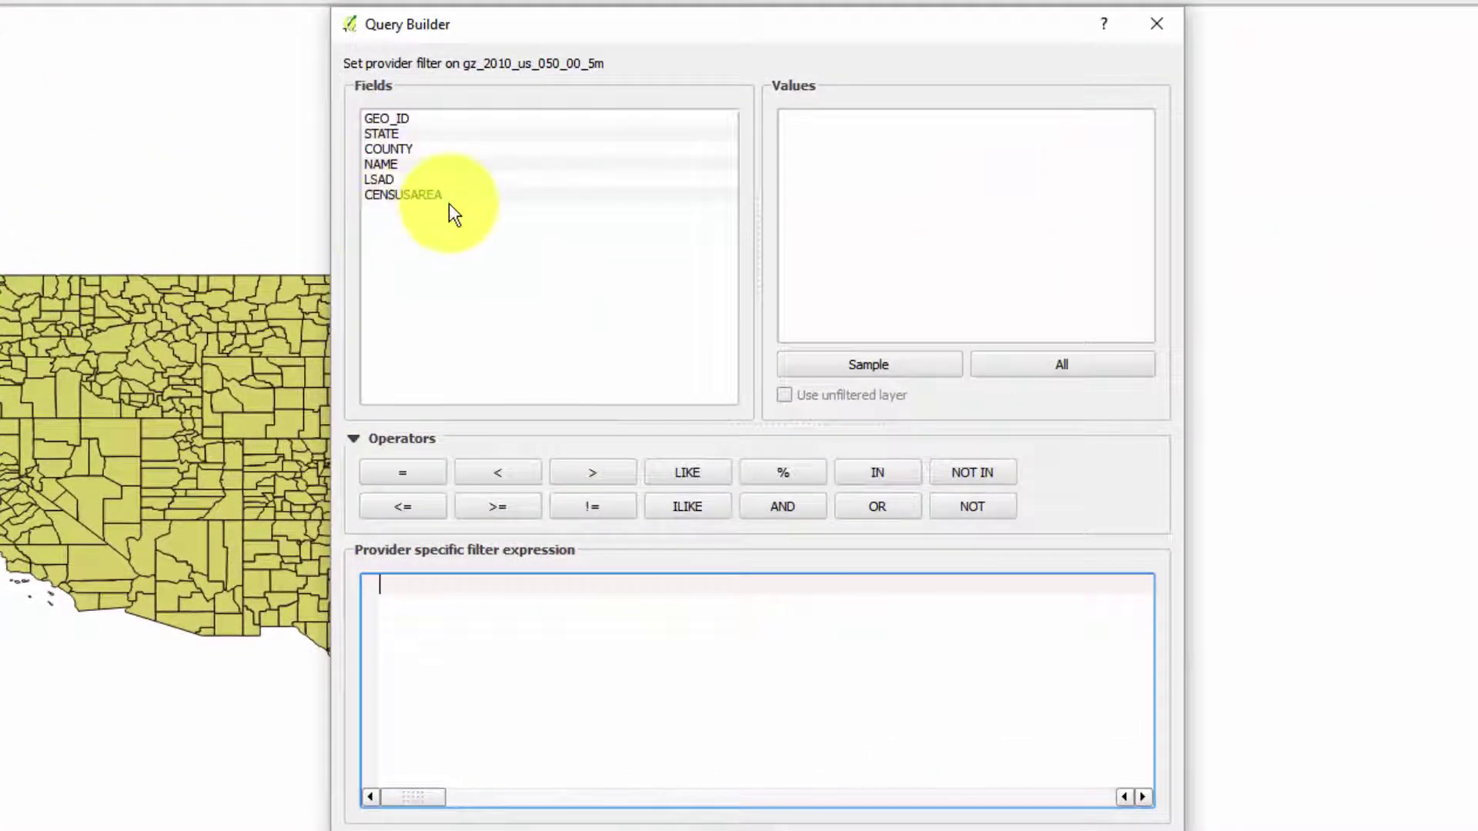
pyautogui.moveTo(640, 20); pyautogui.dragTo(383, 77)
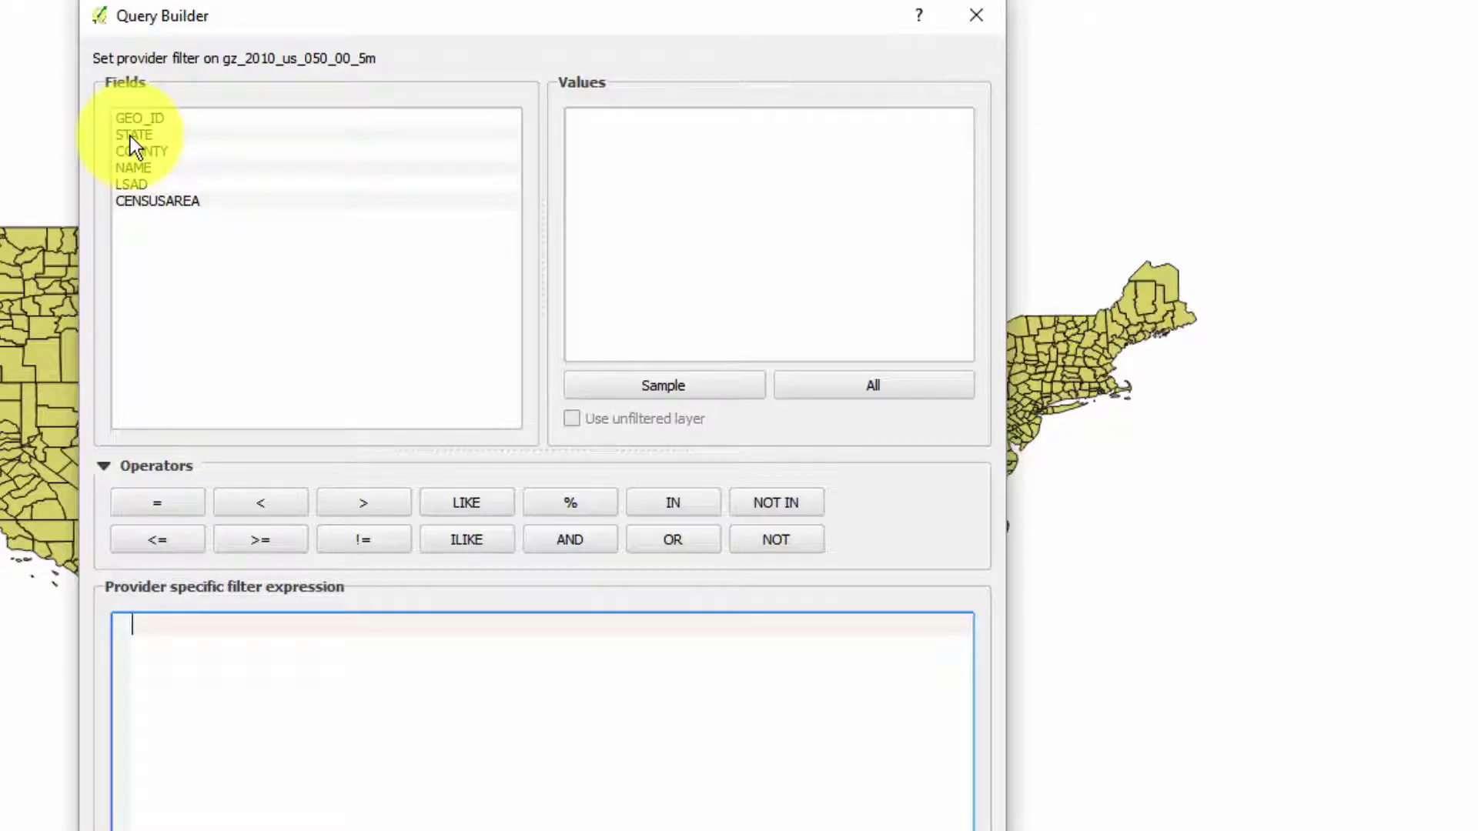
pyautogui.doubleClick(131, 136)
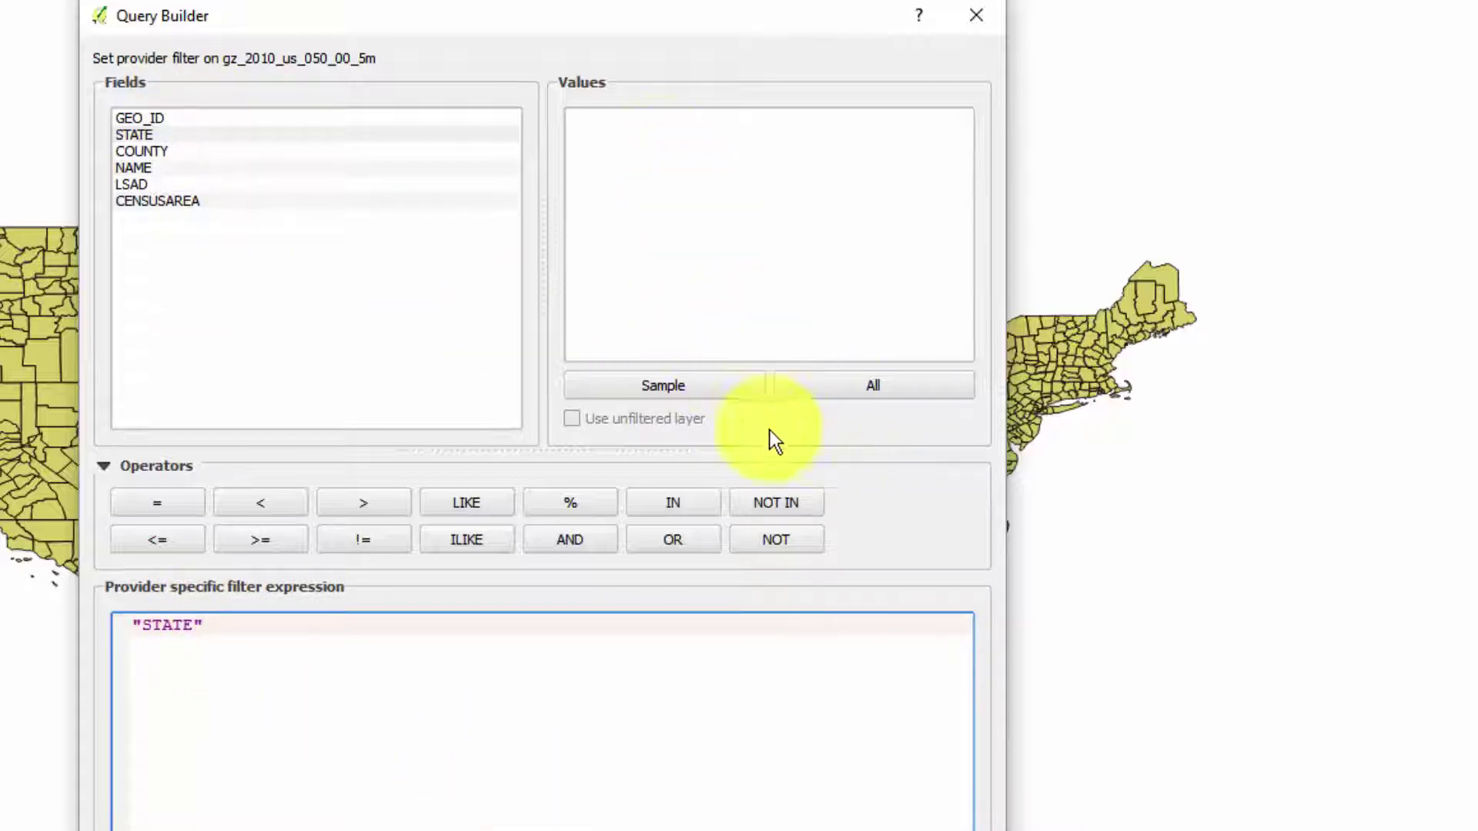
# List sample values and the full set of values for the STATE field, and review the state codes.
pyautogui.click(672, 385)
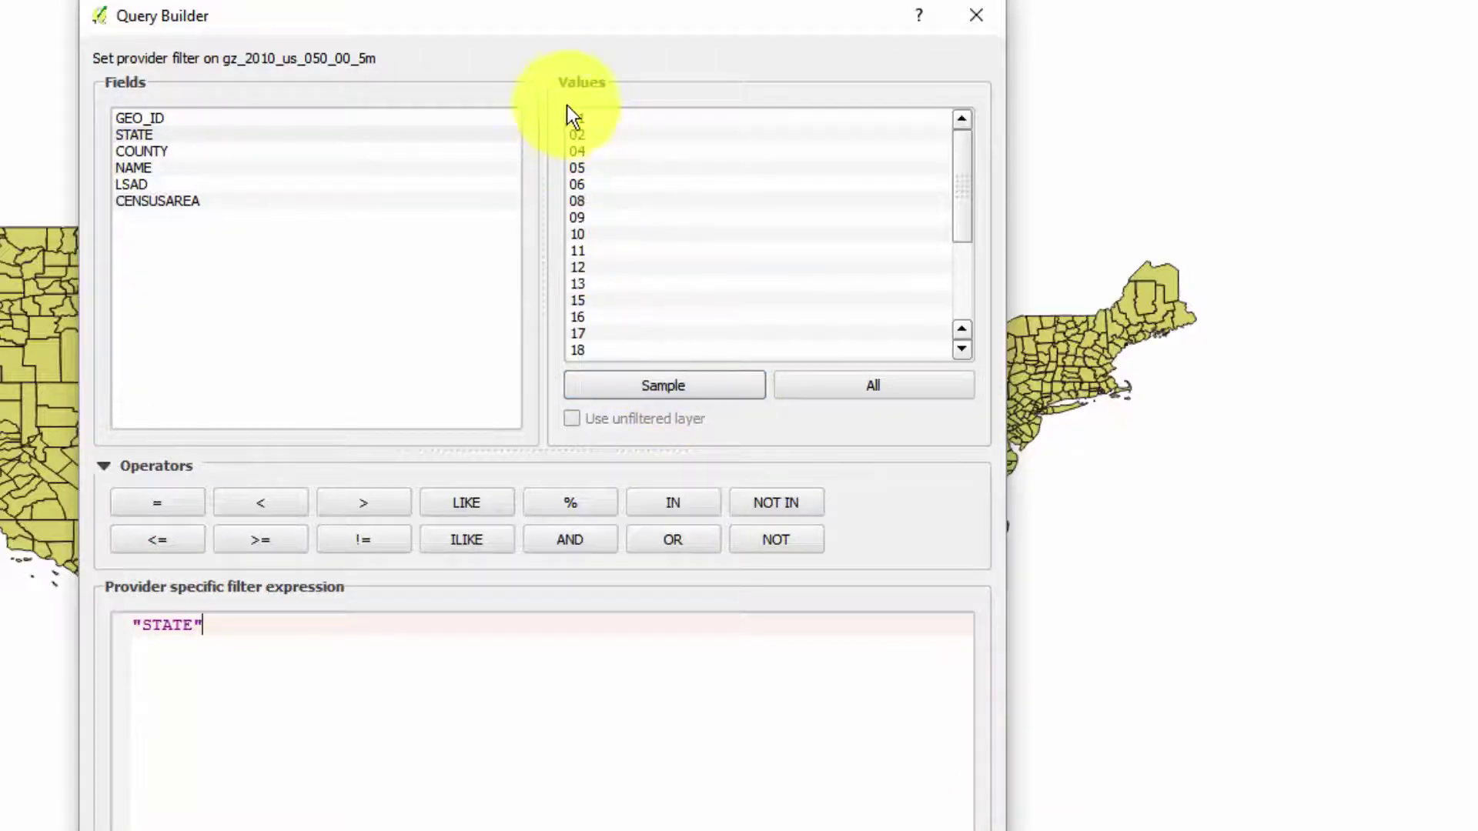
pyautogui.scroll(-2, 627, 310)
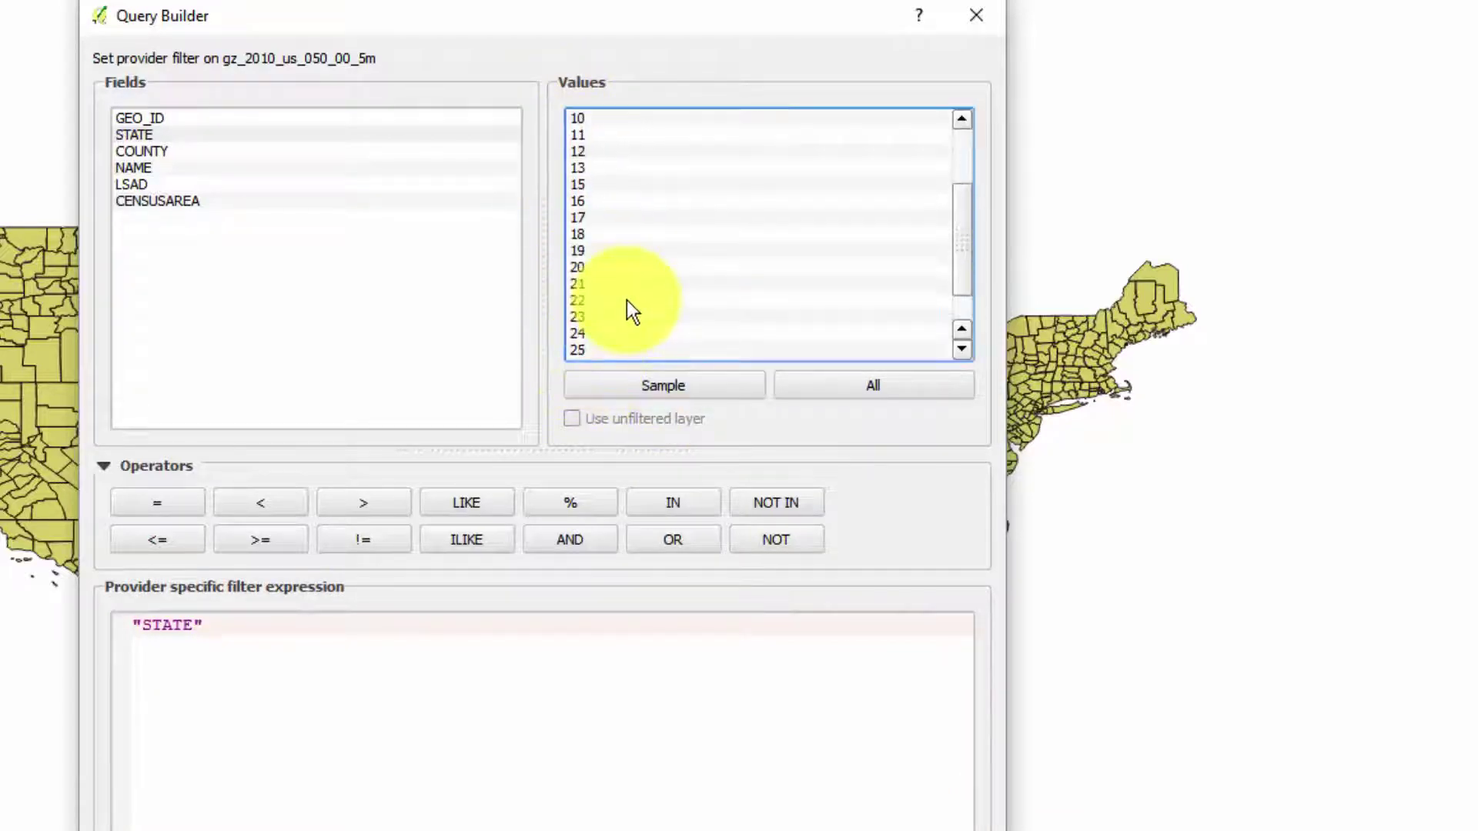
pyautogui.scroll(3, 626, 301)
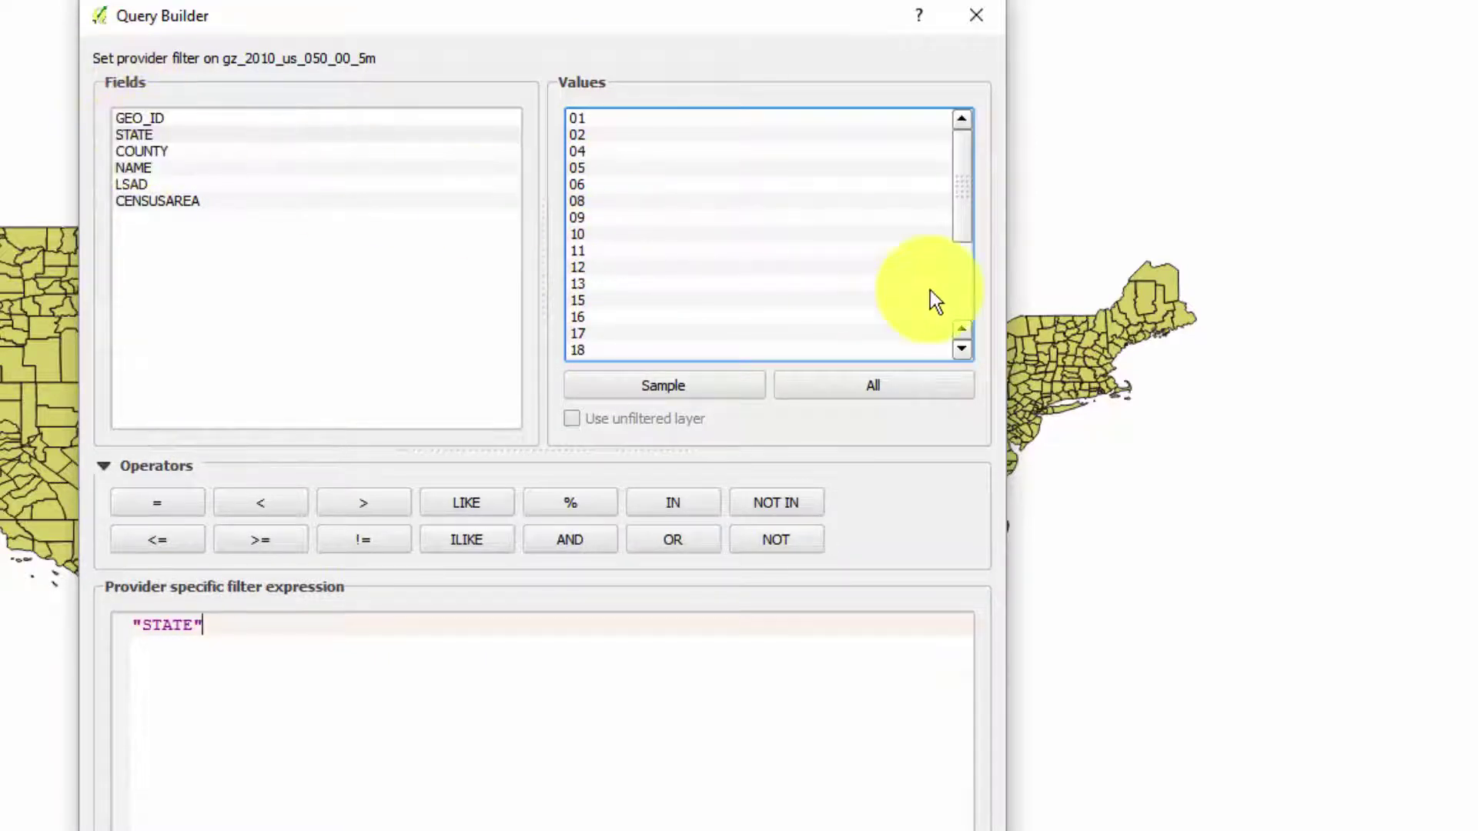
pyautogui.click(833, 390)
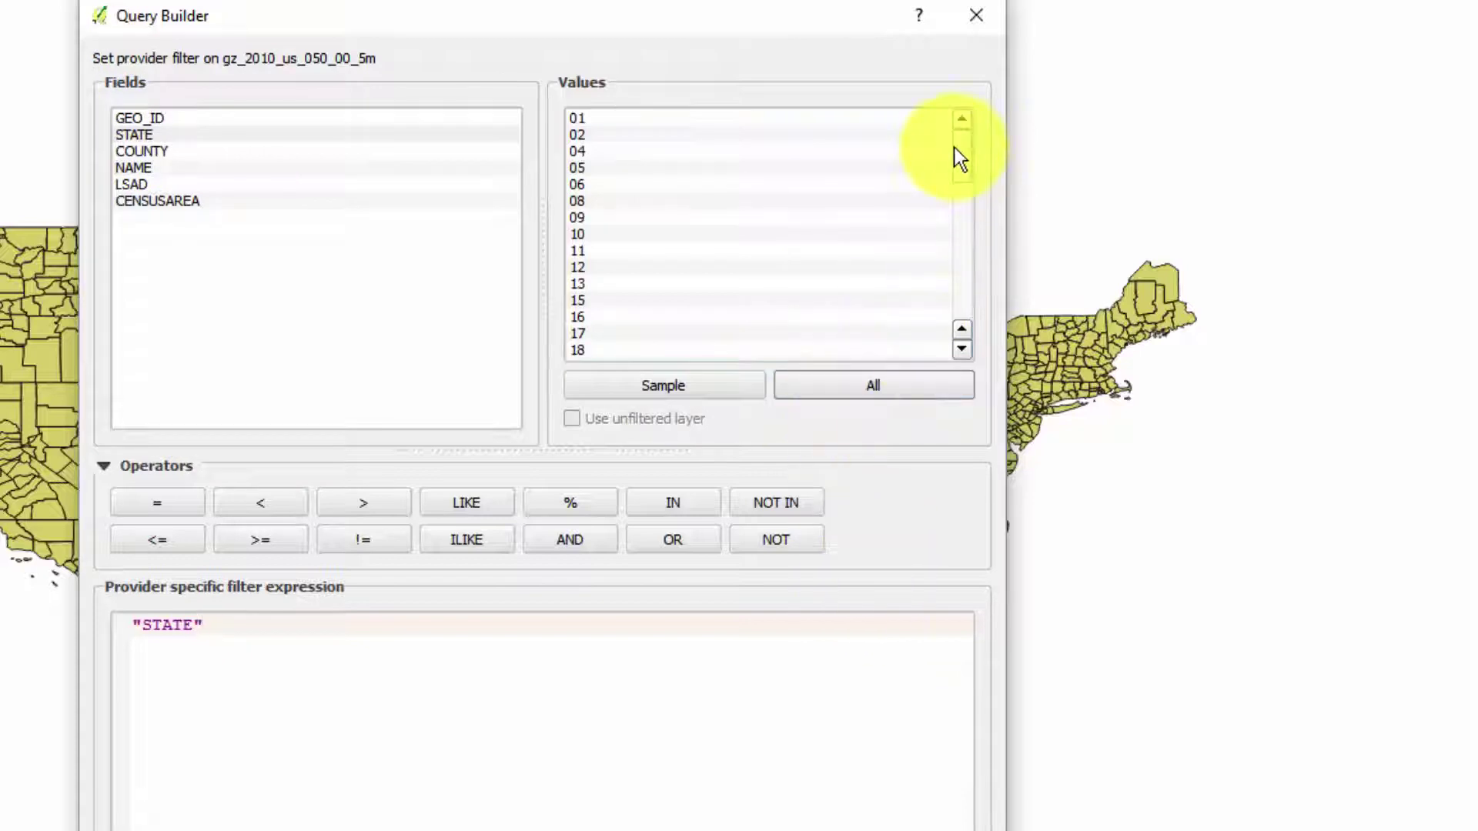
pyautogui.moveTo(954, 149); pyautogui.dragTo(951, 353)
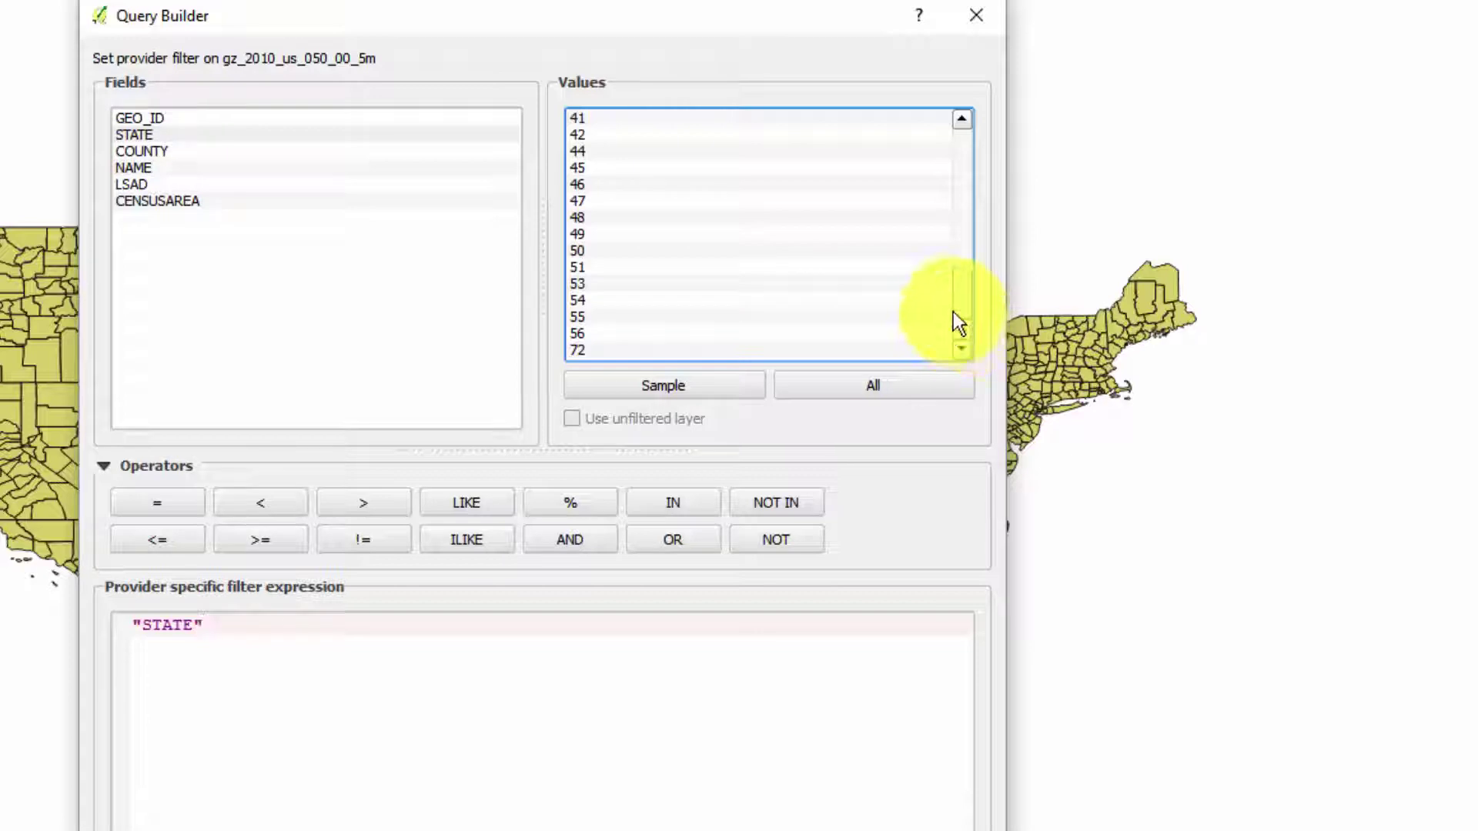
pyautogui.moveTo(963, 297); pyautogui.dragTo(982, 363)
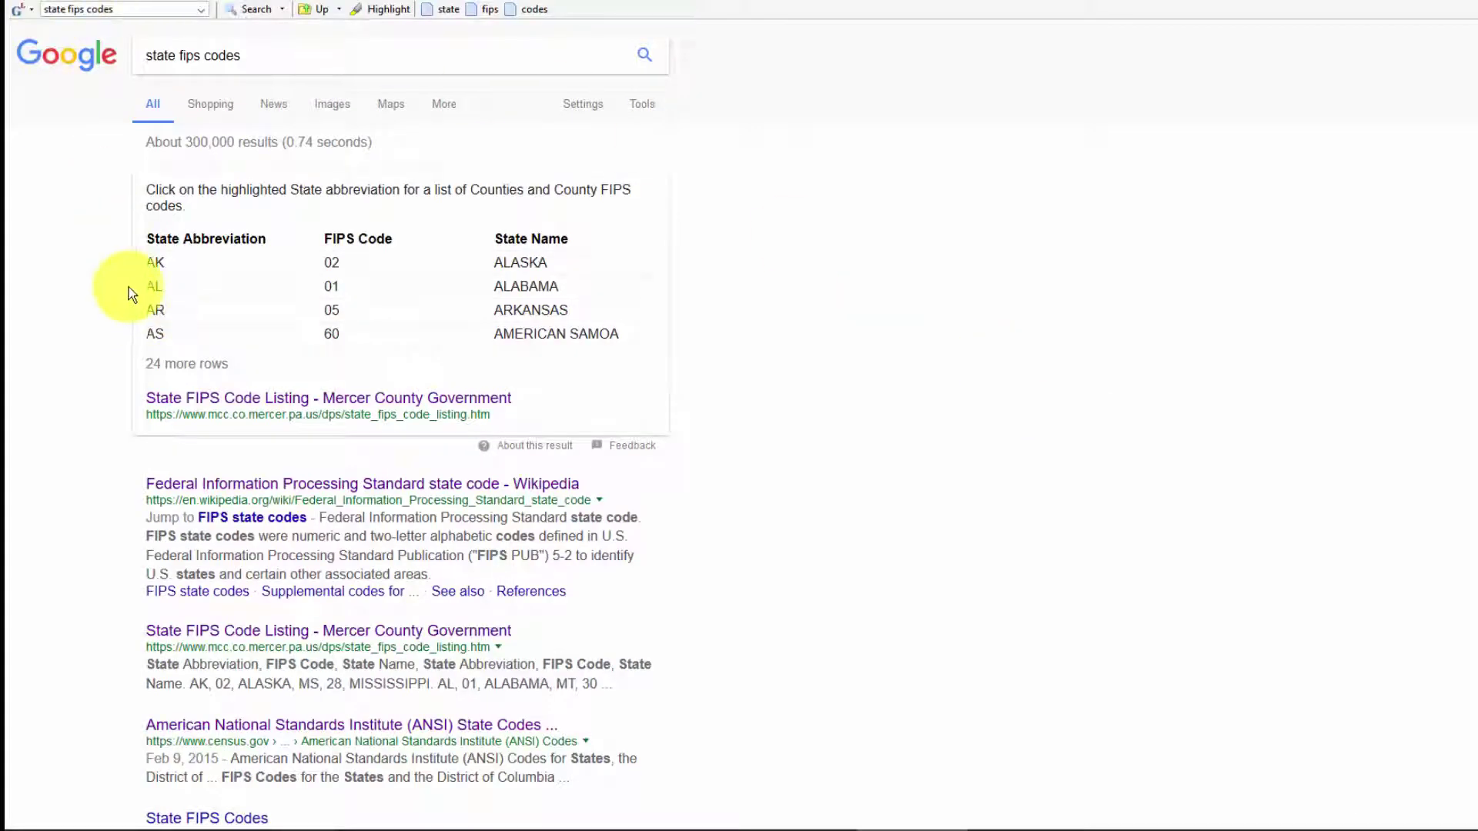
# Switch to the browser and open Mercer County Government's State FIPS Code Listing from the "state fips codes" search results.
pyautogui.scroll(-3, 288, 471)
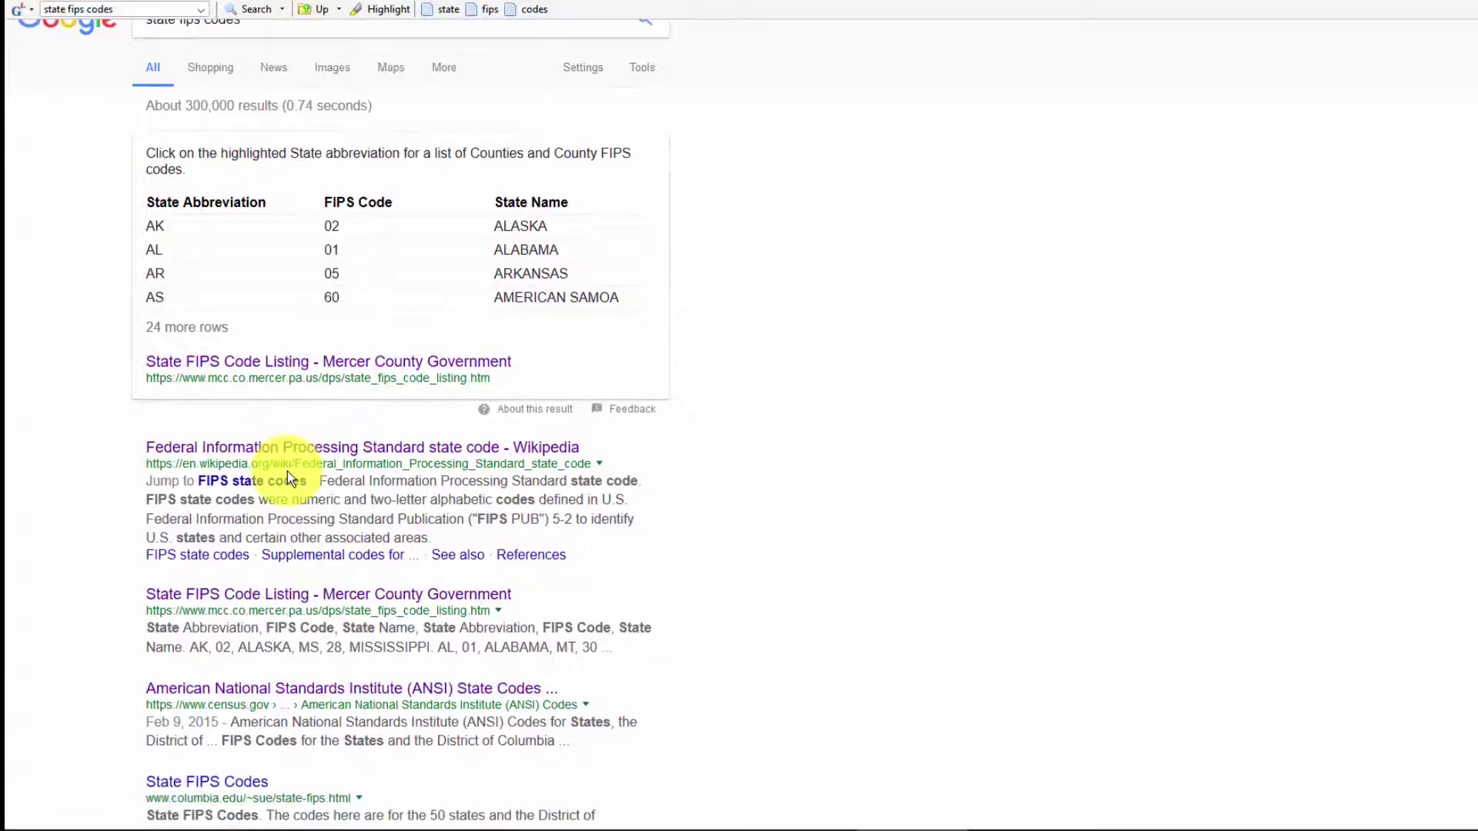
pyautogui.scroll(-2, 204, 331)
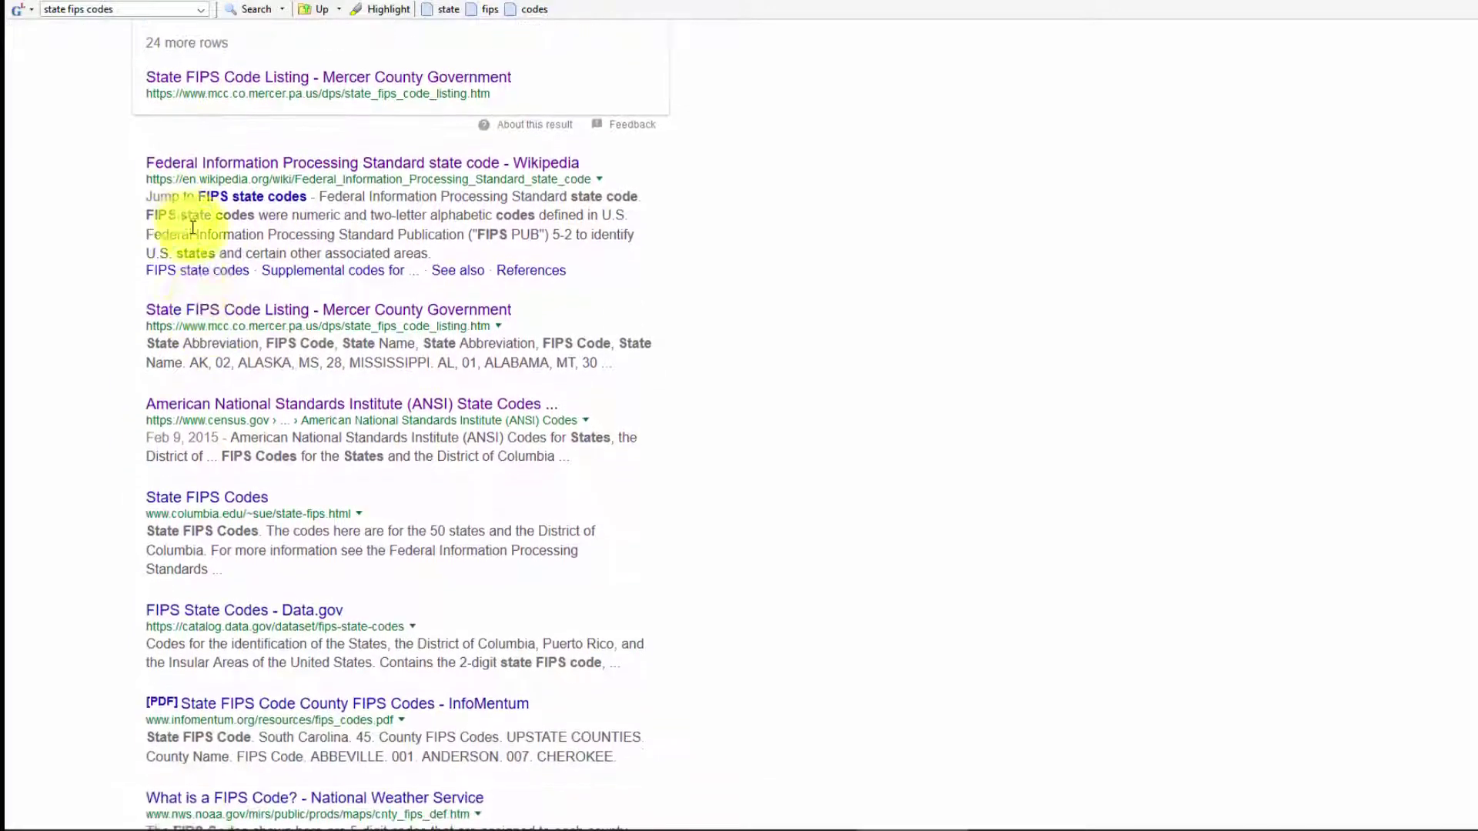
pyautogui.click(288, 308)
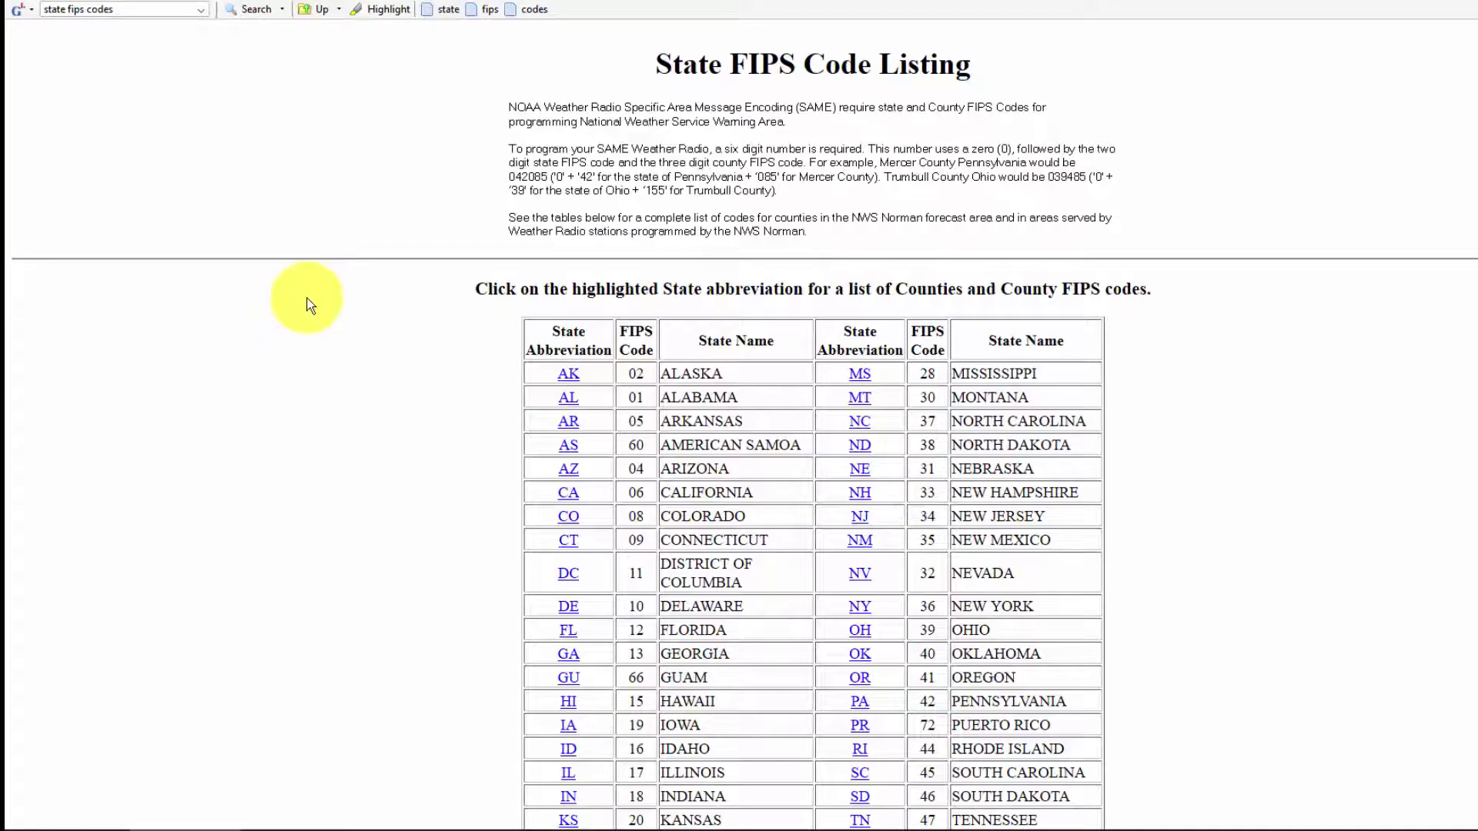
# Look up the FIPS codes of North Carolina and Virginia in the state code table.
pyautogui.scroll(-2, 300, 331)
pyautogui.scroll(-1, 300, 334)
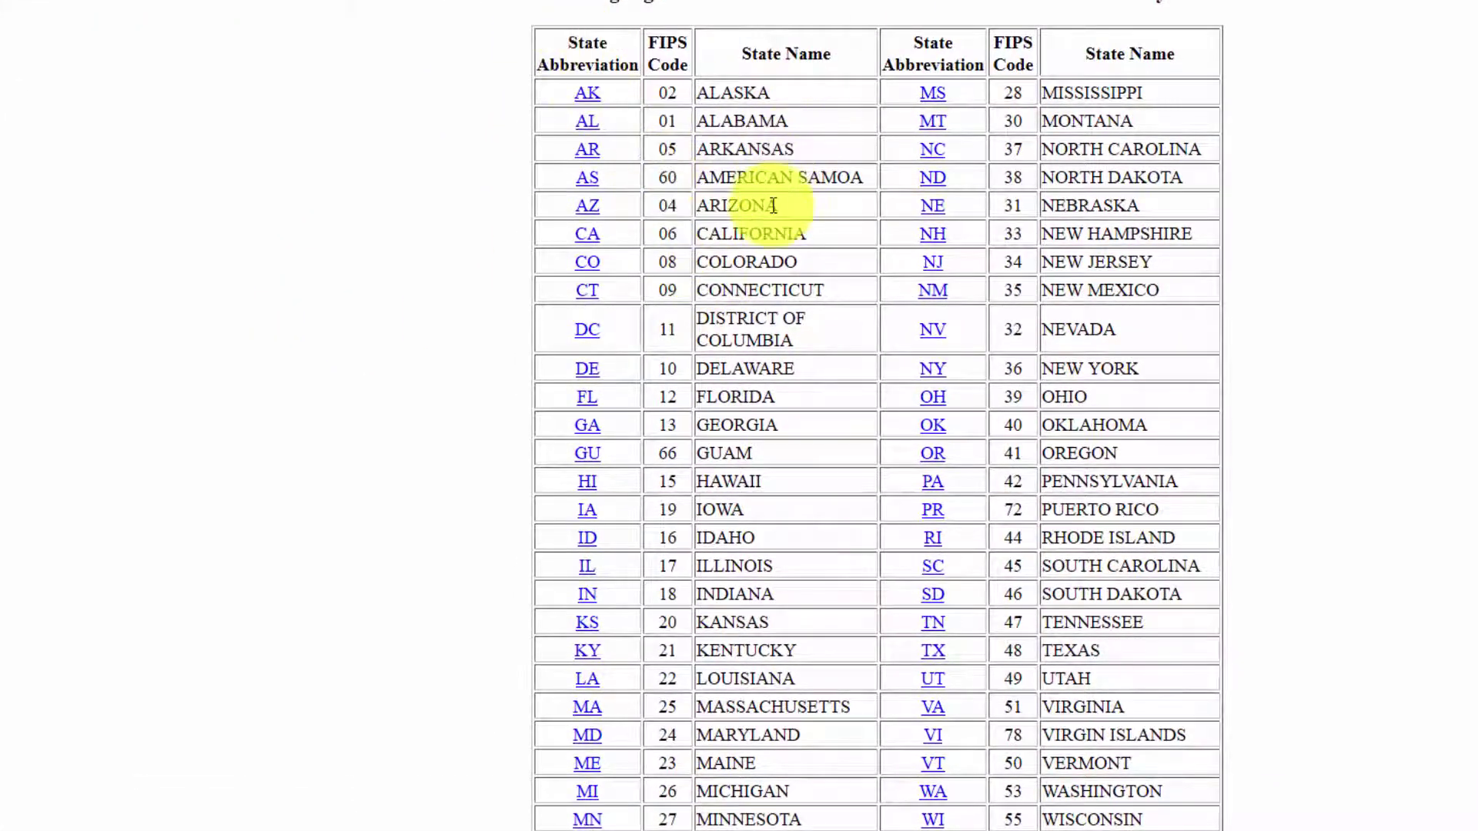
pyautogui.scroll(1, 978, 212)
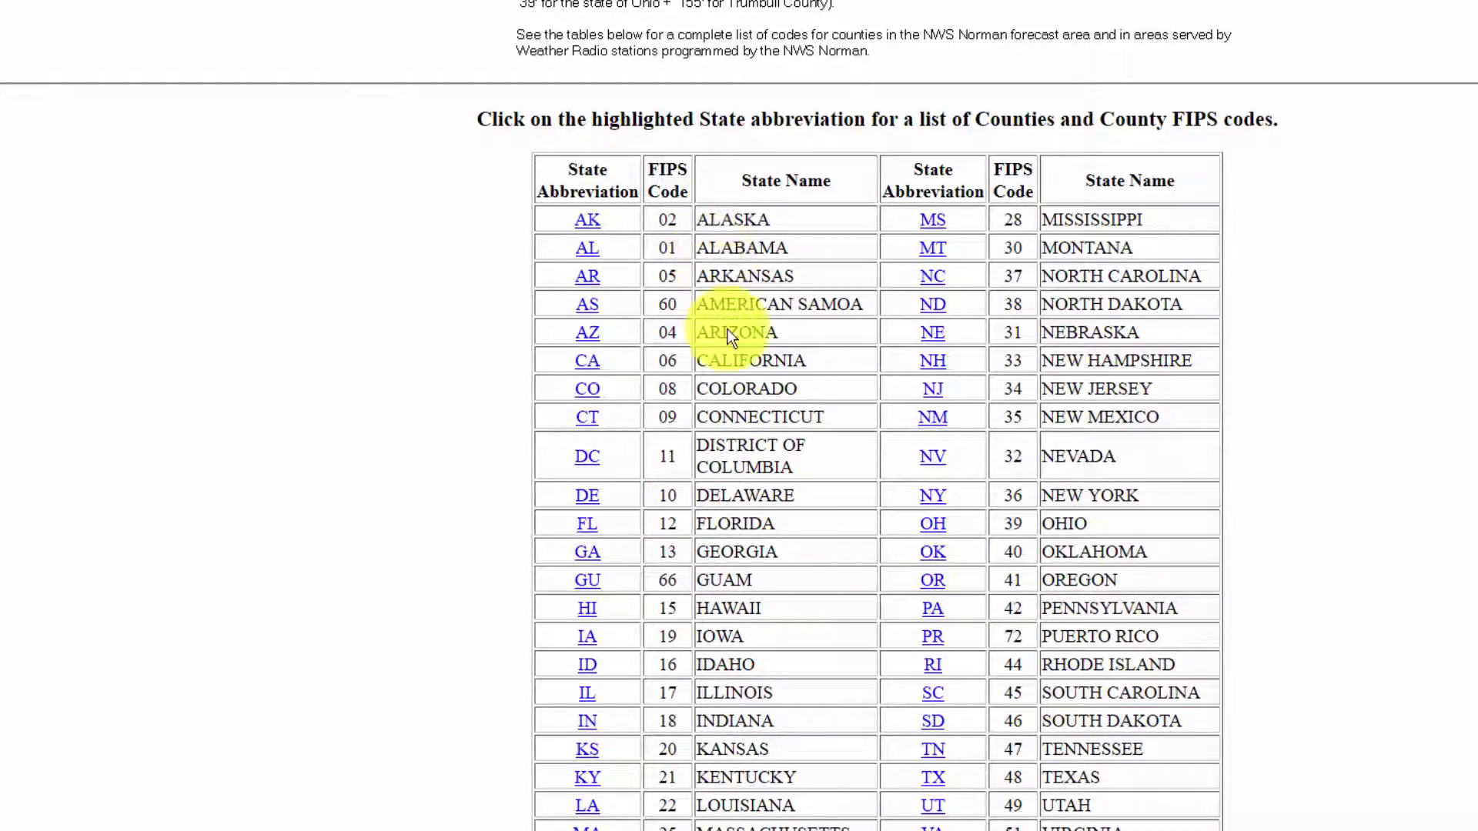
pyautogui.scroll(-1, 1201, 385)
pyautogui.scroll(-2, 1191, 364)
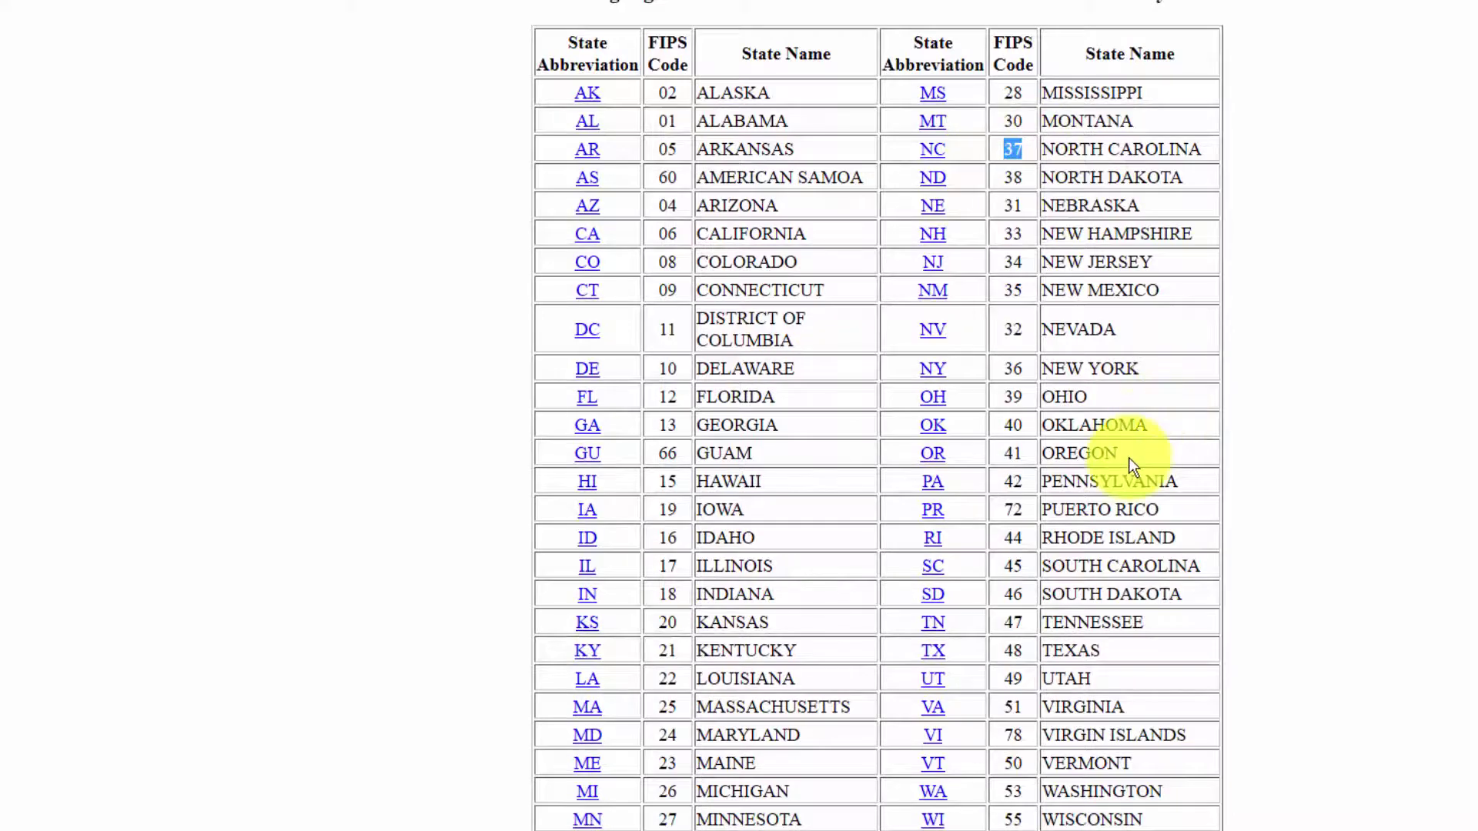
pyautogui.scroll(-1, 1121, 447)
pyautogui.doubleClick(997, 645)
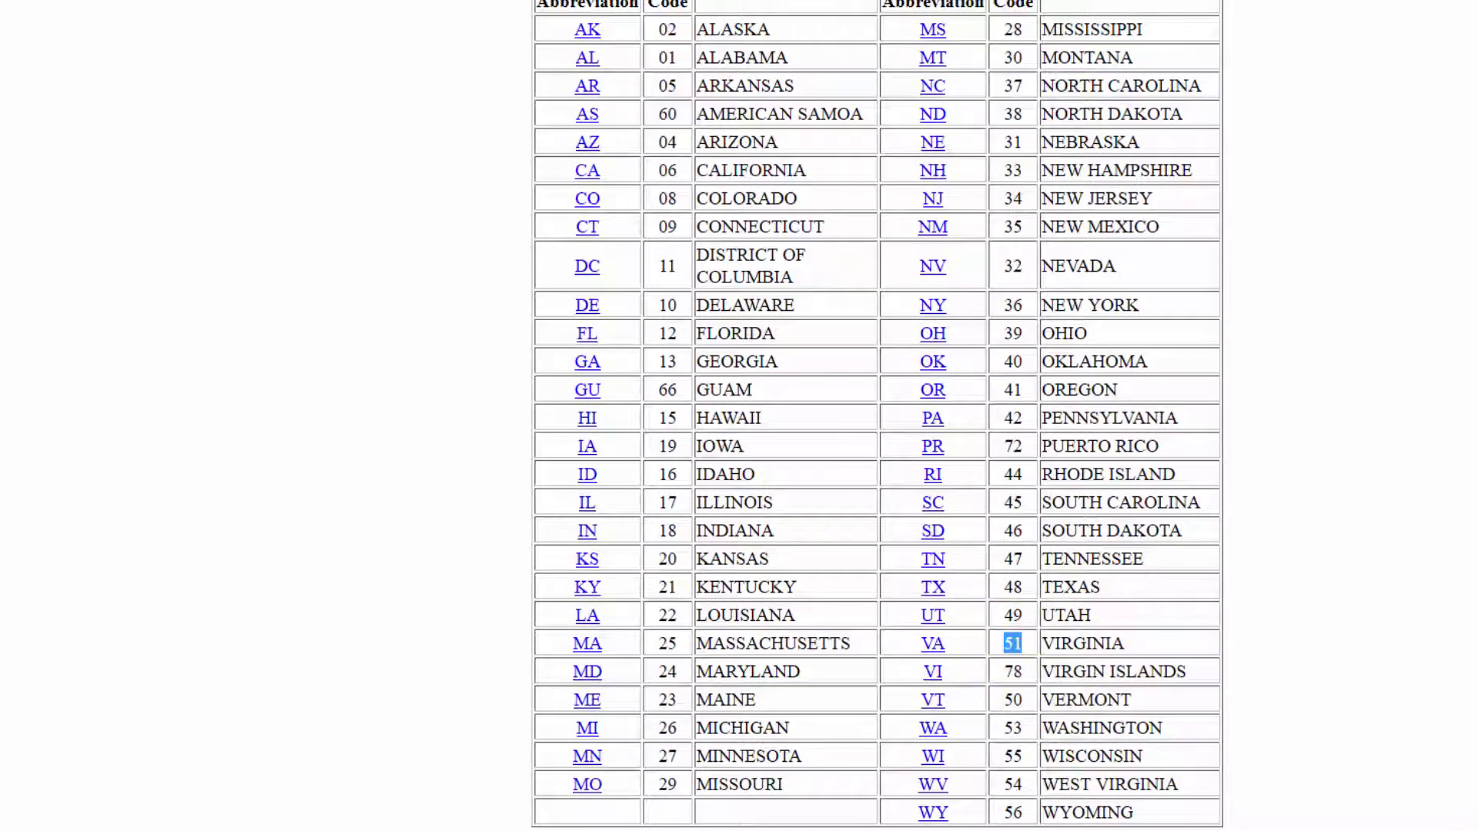
# Return to the QGIS query builder and complete the first filter condition as "STATE" = '37'.
pyautogui.hotkey('alt', 'Tab')
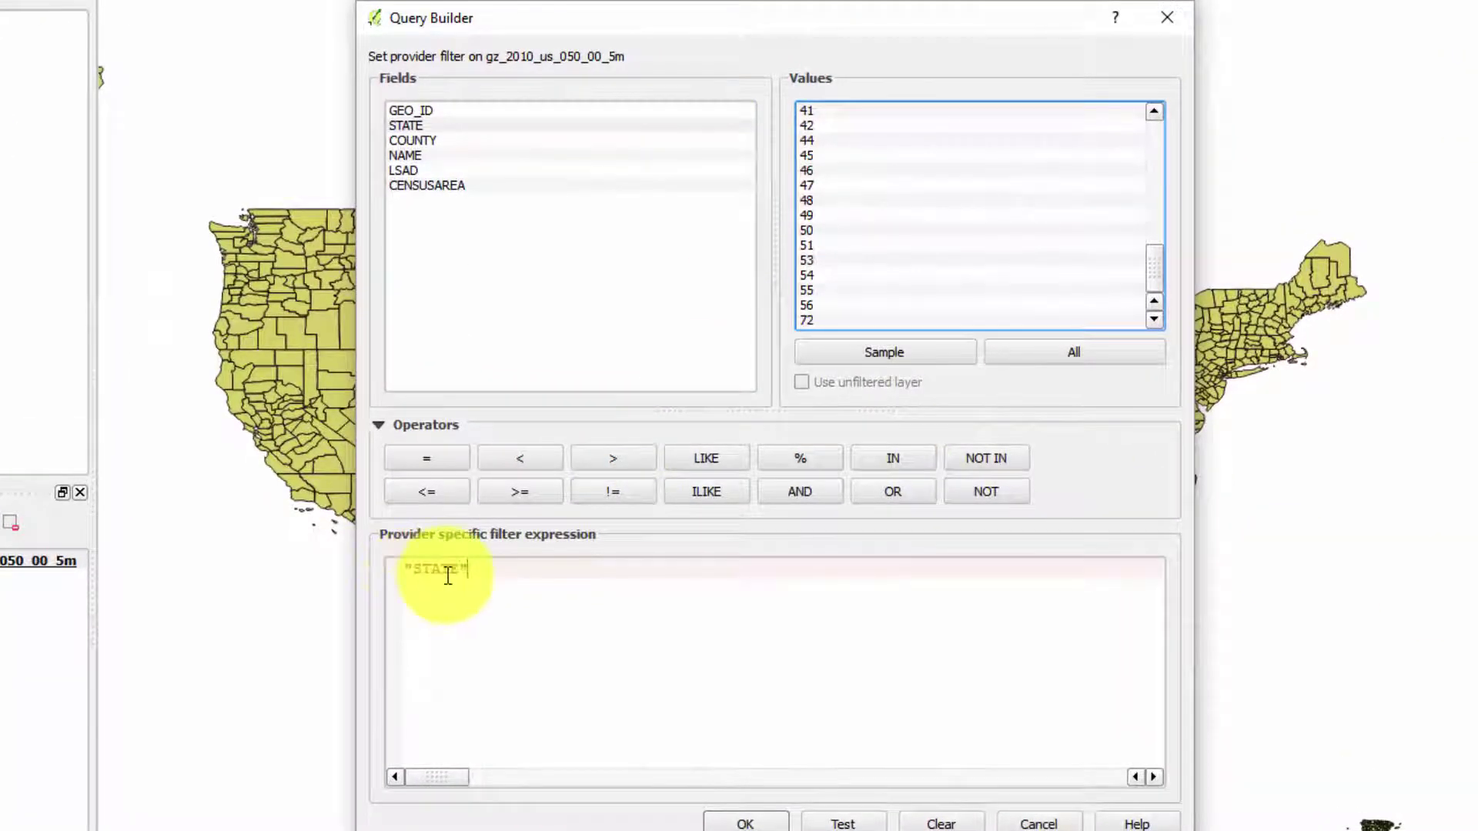
pyautogui.click(416, 462)
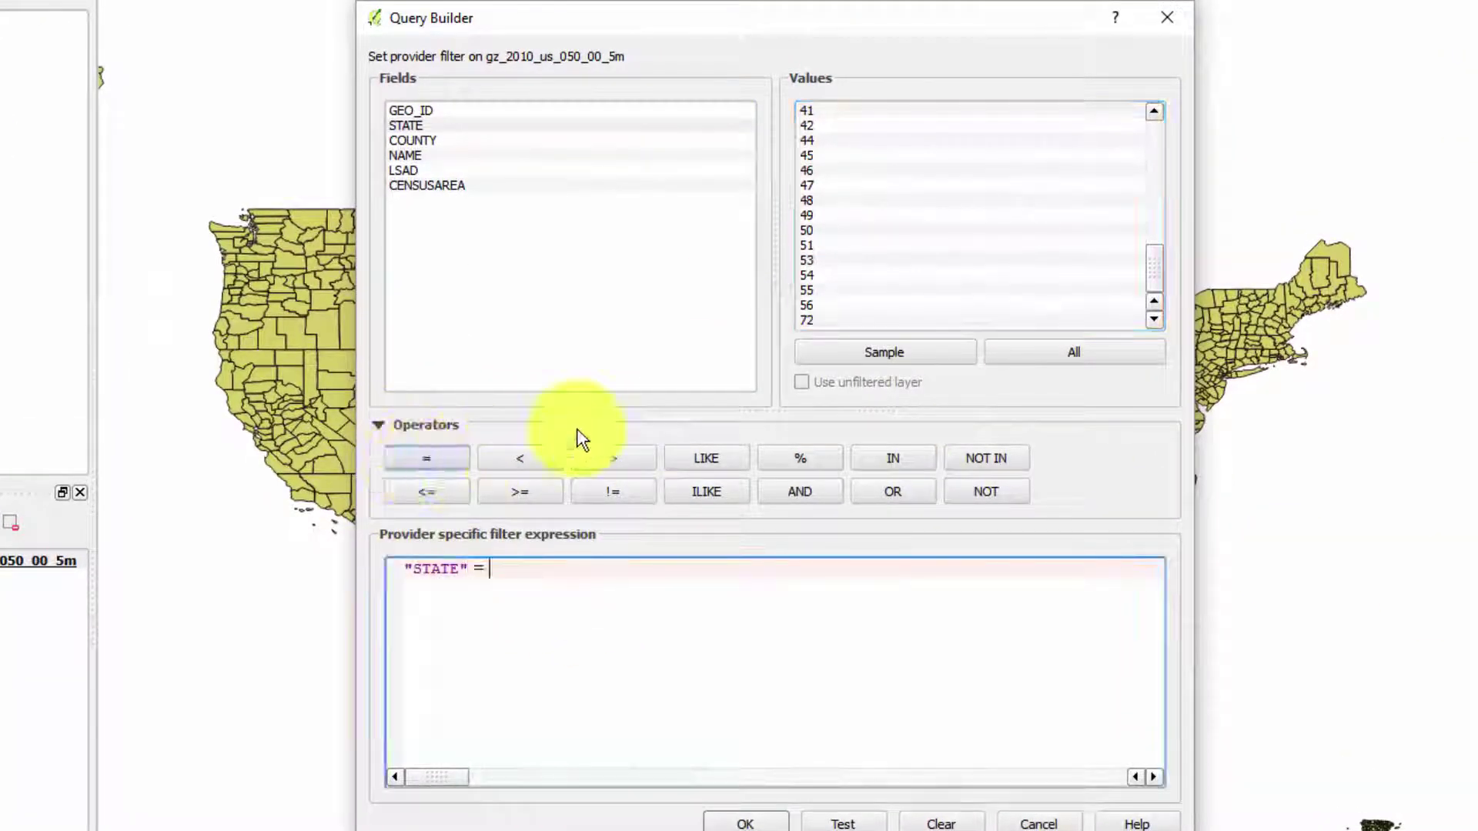
pyautogui.scroll(1, 853, 207)
pyautogui.scroll(1, 820, 150)
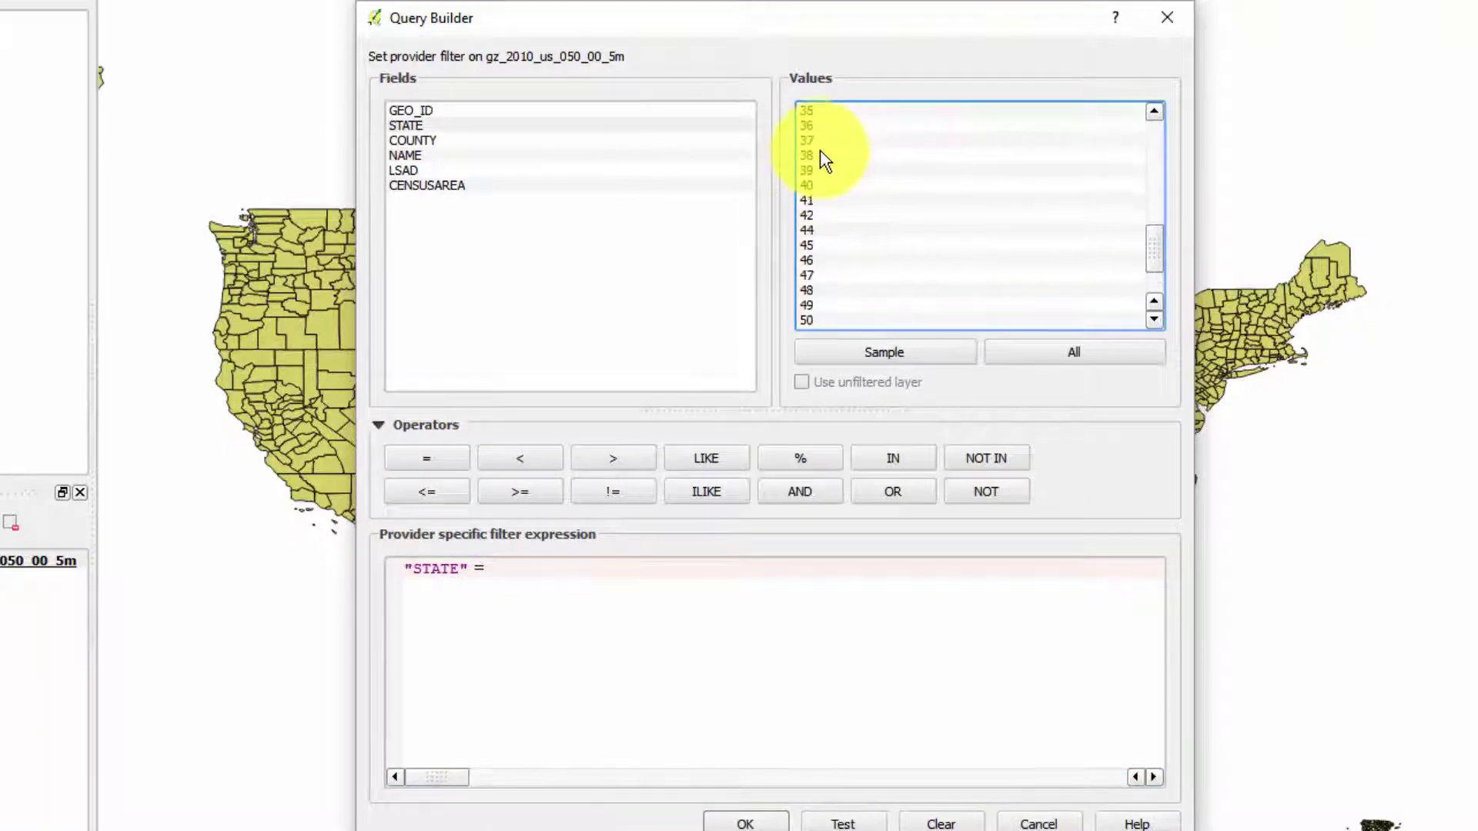
pyautogui.doubleClick(819, 142)
# Extend the filter expression with AND "STATE" = '51' and test the query.
pyautogui.click(797, 492)
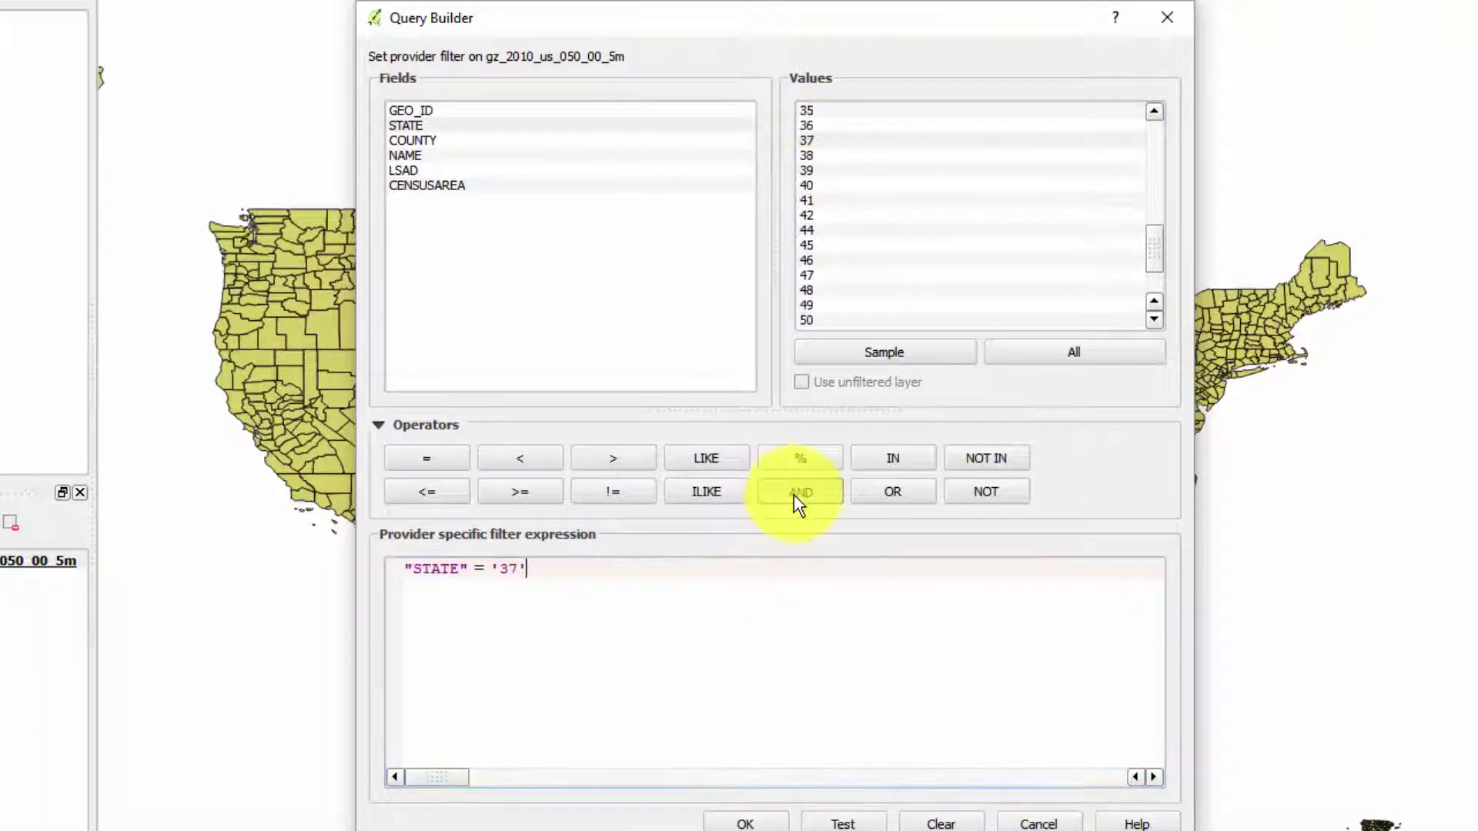
pyautogui.click(408, 125)
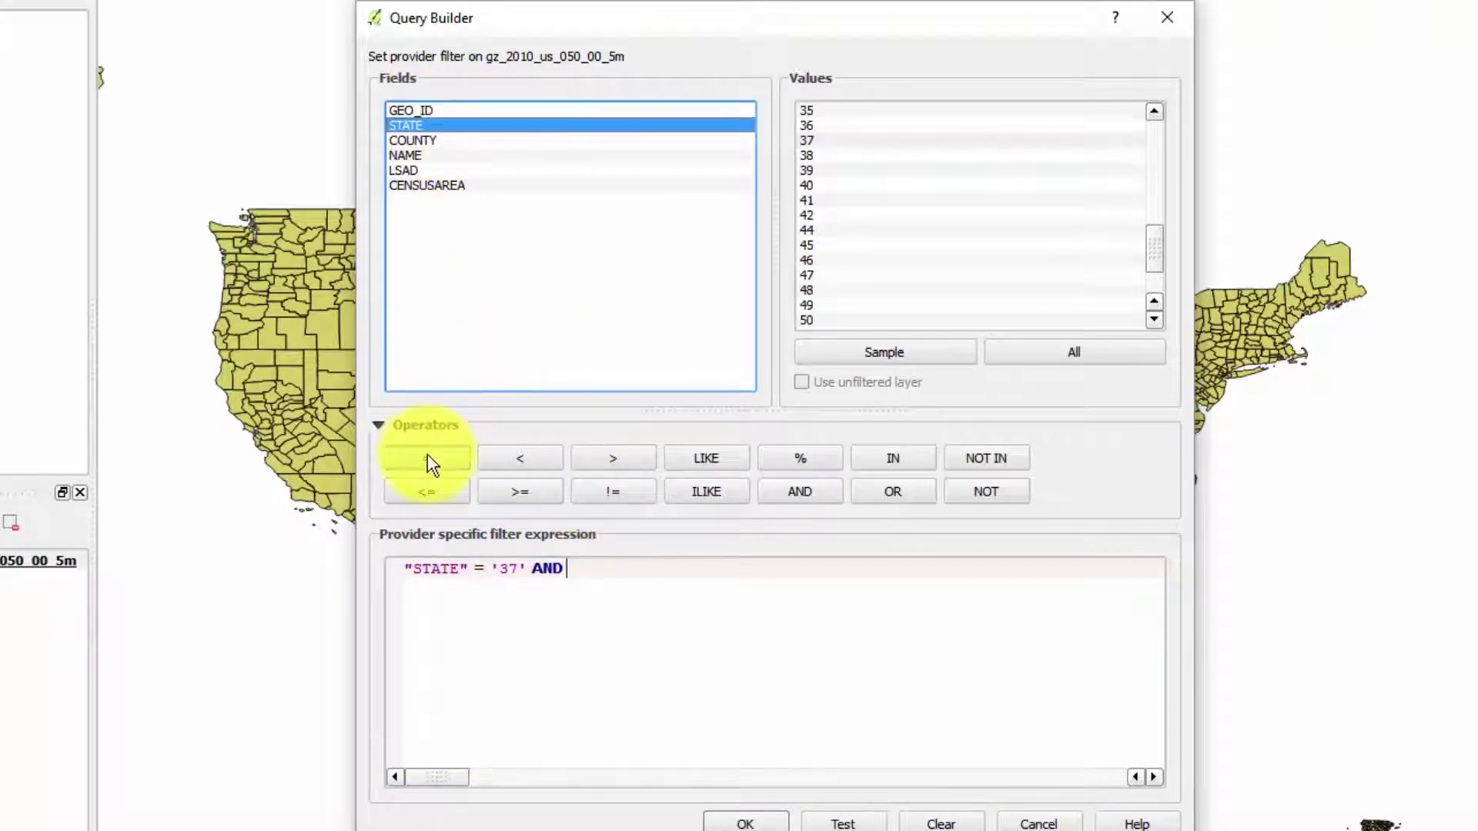
pyautogui.doubleClick(425, 125)
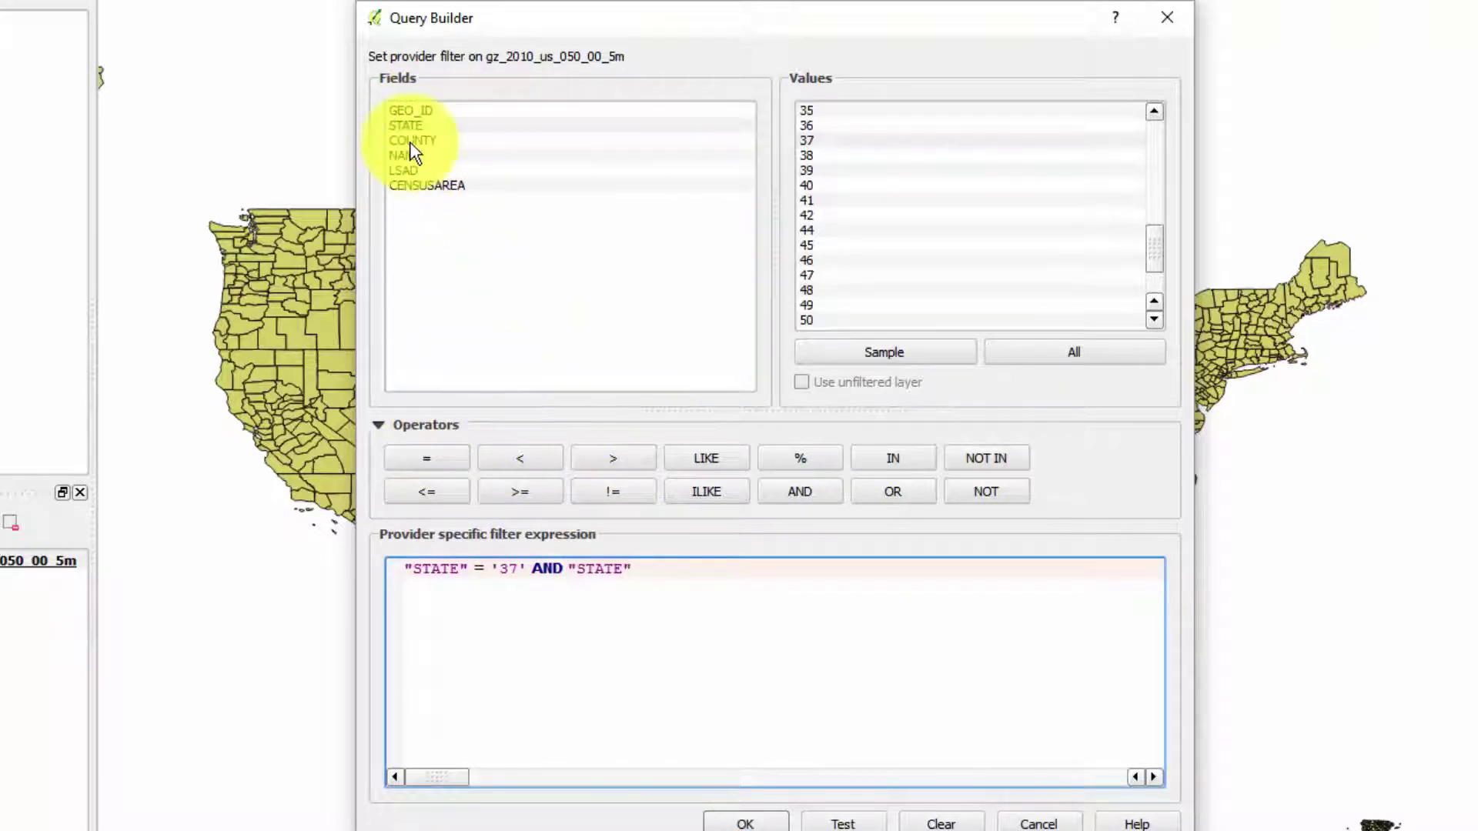
pyautogui.click(420, 454)
pyautogui.scroll(-2, 1158, 271)
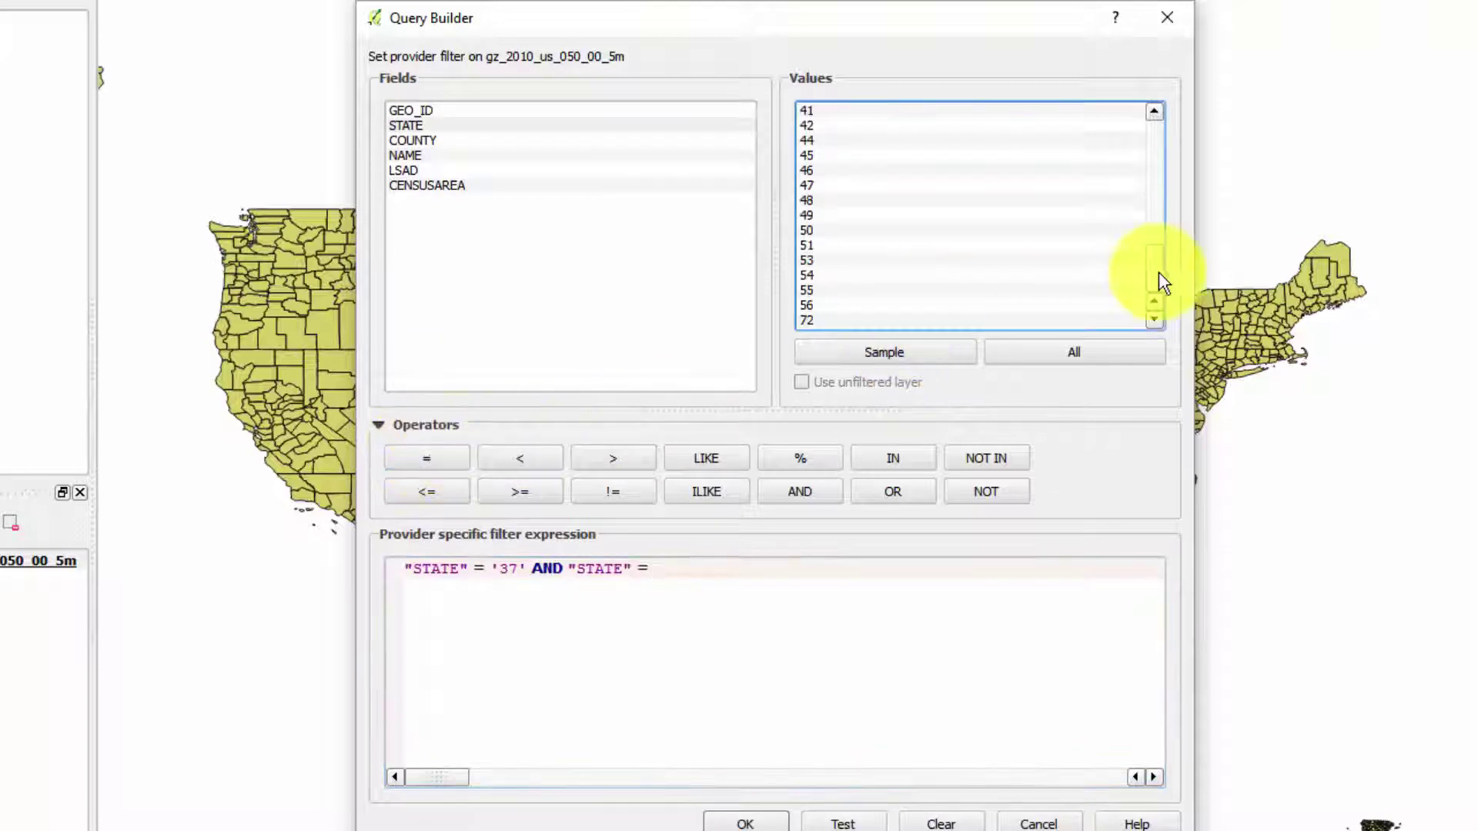
pyautogui.doubleClick(842, 245)
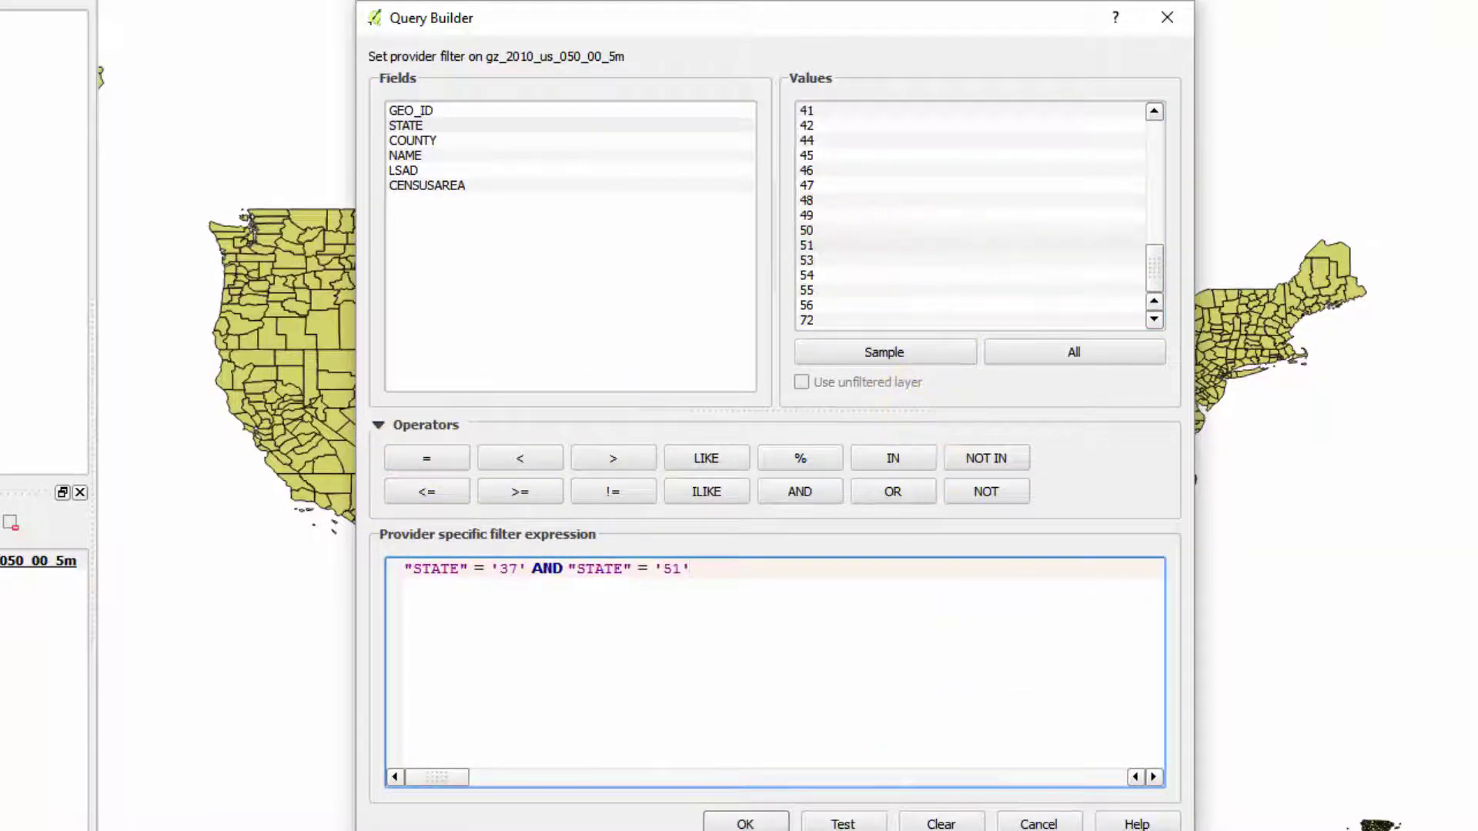
pyautogui.click(843, 824)
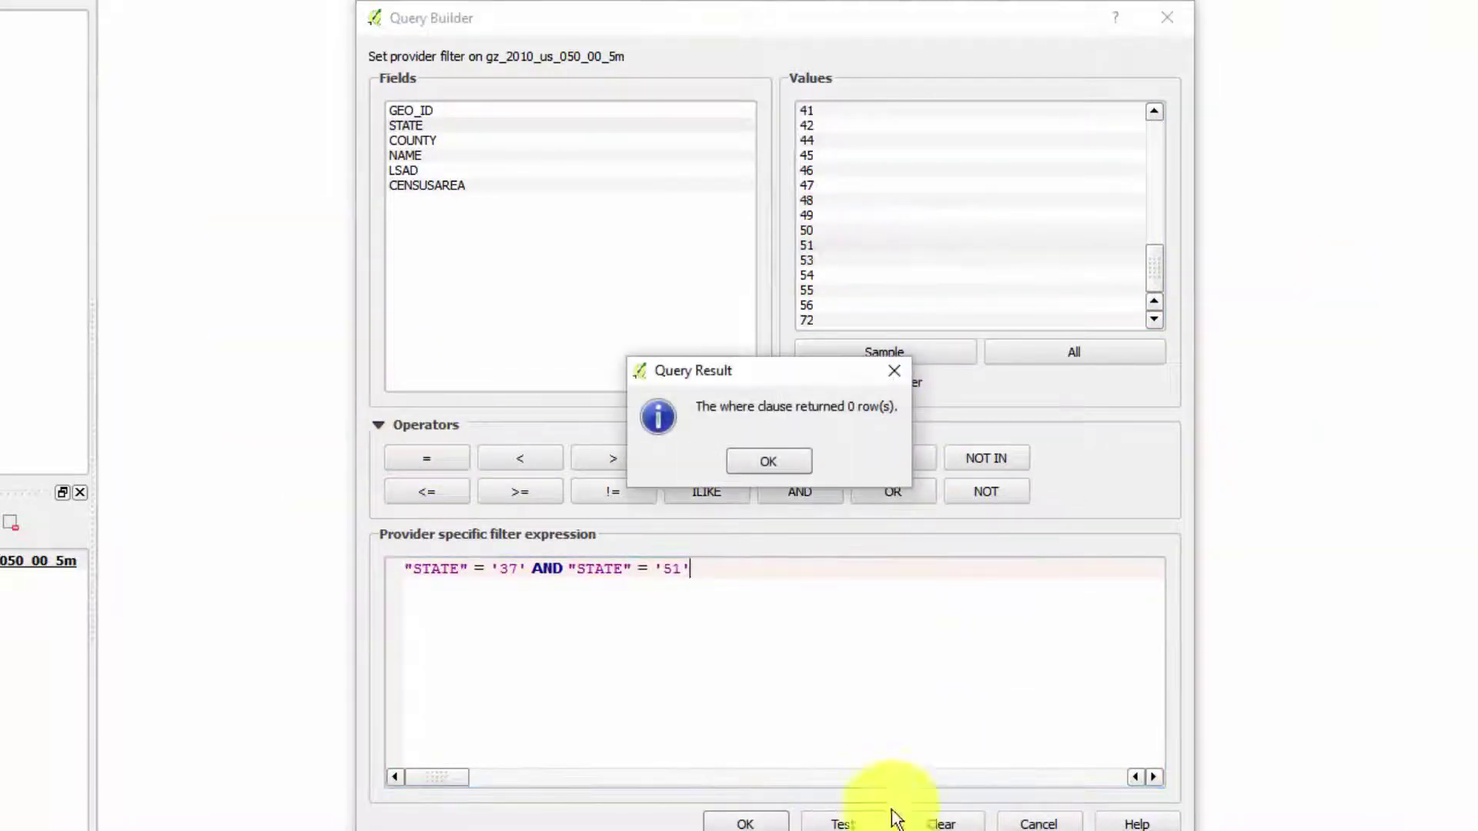
# Replace AND with or in the filter expression, giving "STATE" = '37' or "STATE" = '51', and test the query.
pyautogui.click(773, 460)
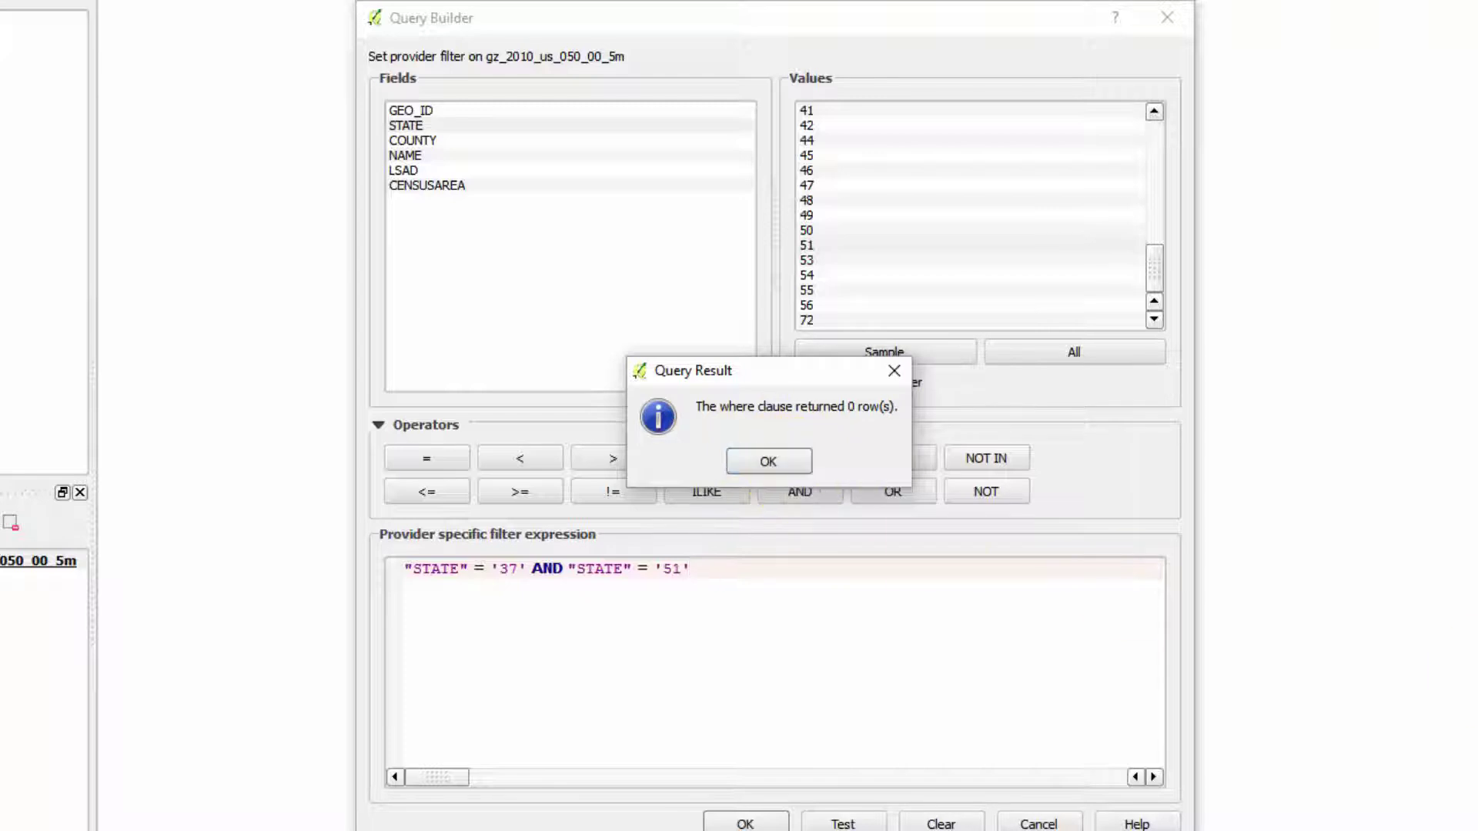
pyautogui.click(763, 466)
pyautogui.click(530, 569)
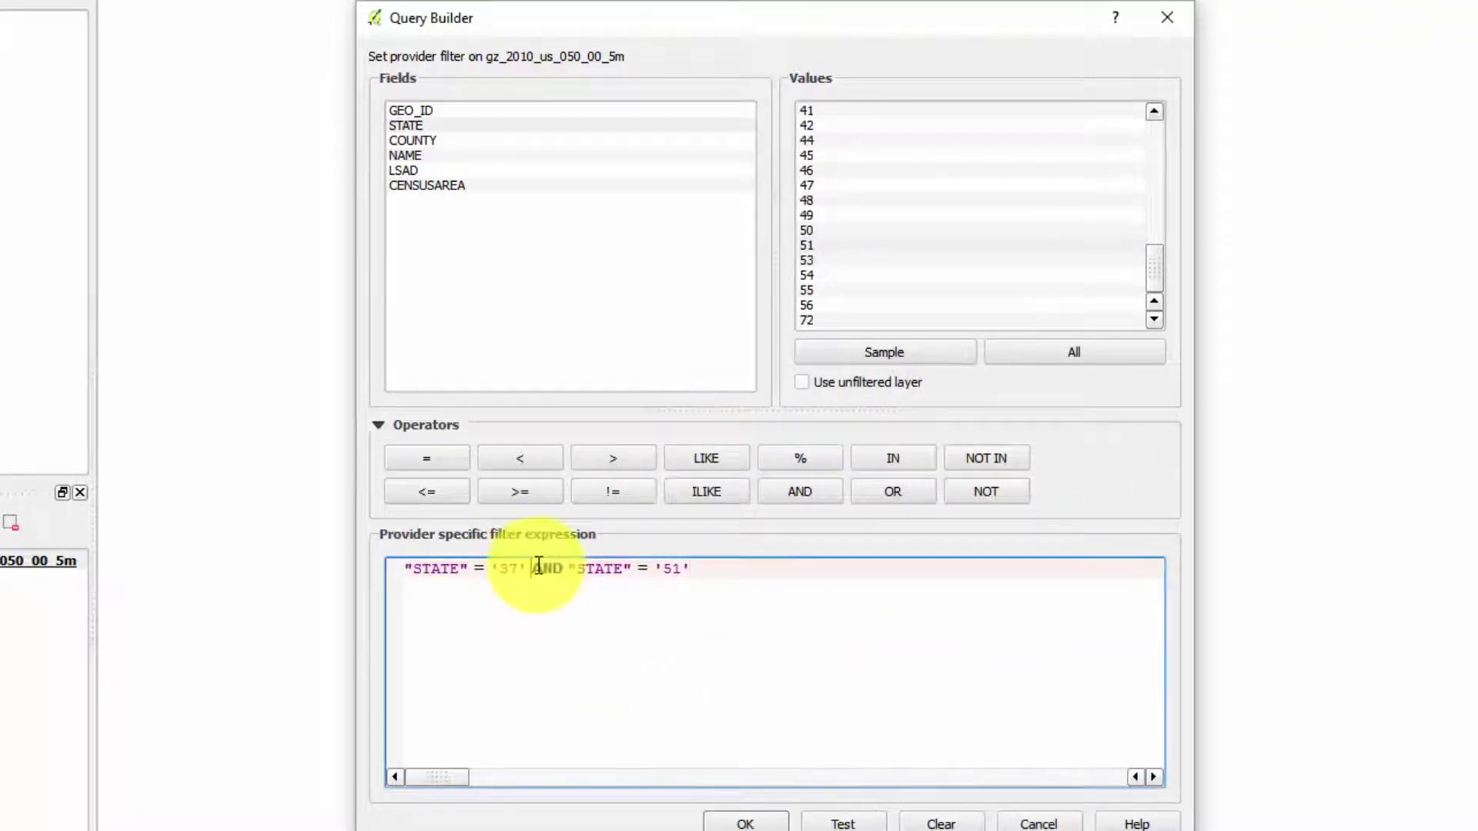
pyautogui.press('Delete')
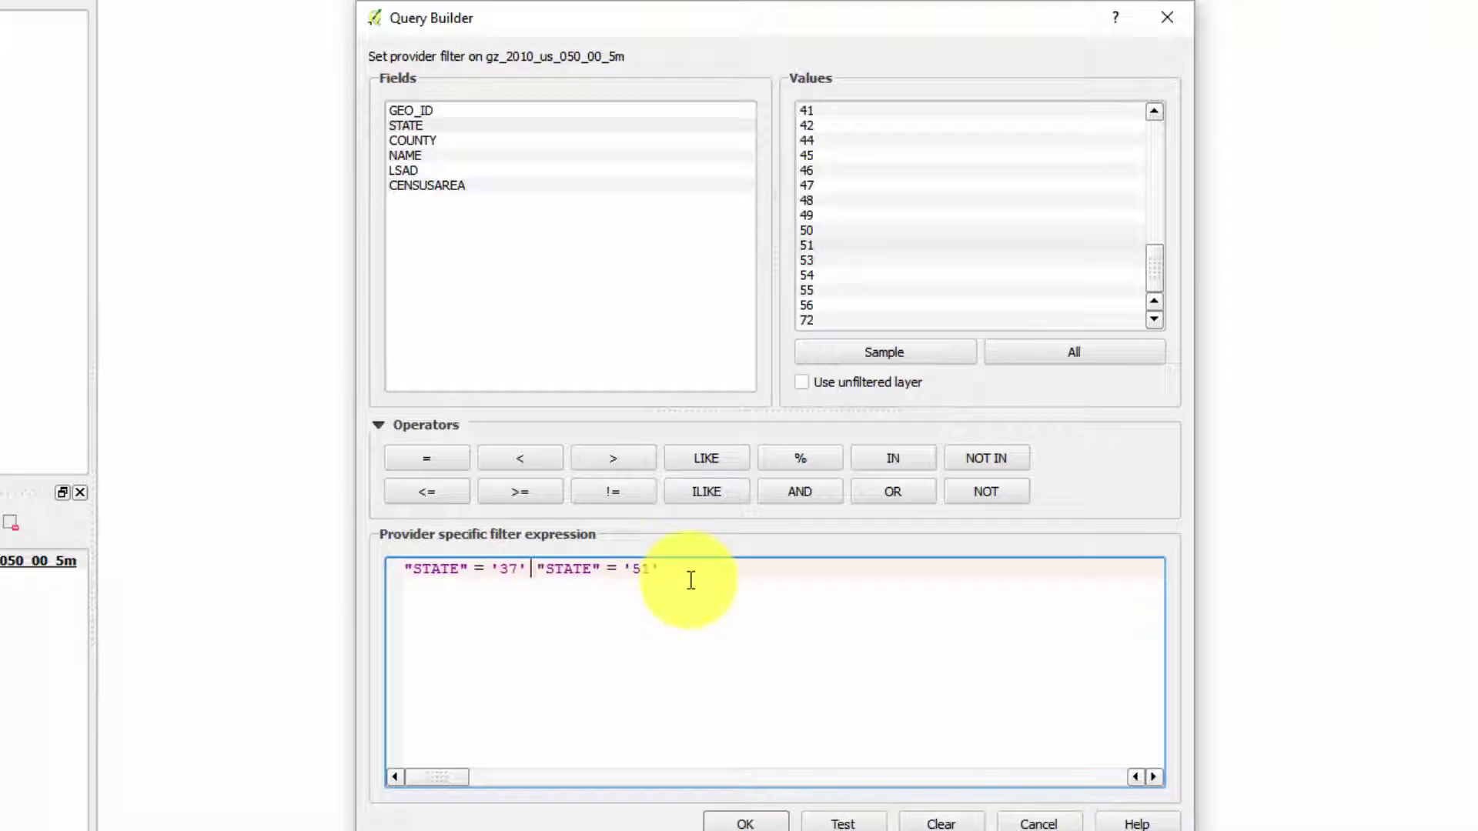
pyautogui.write('or')
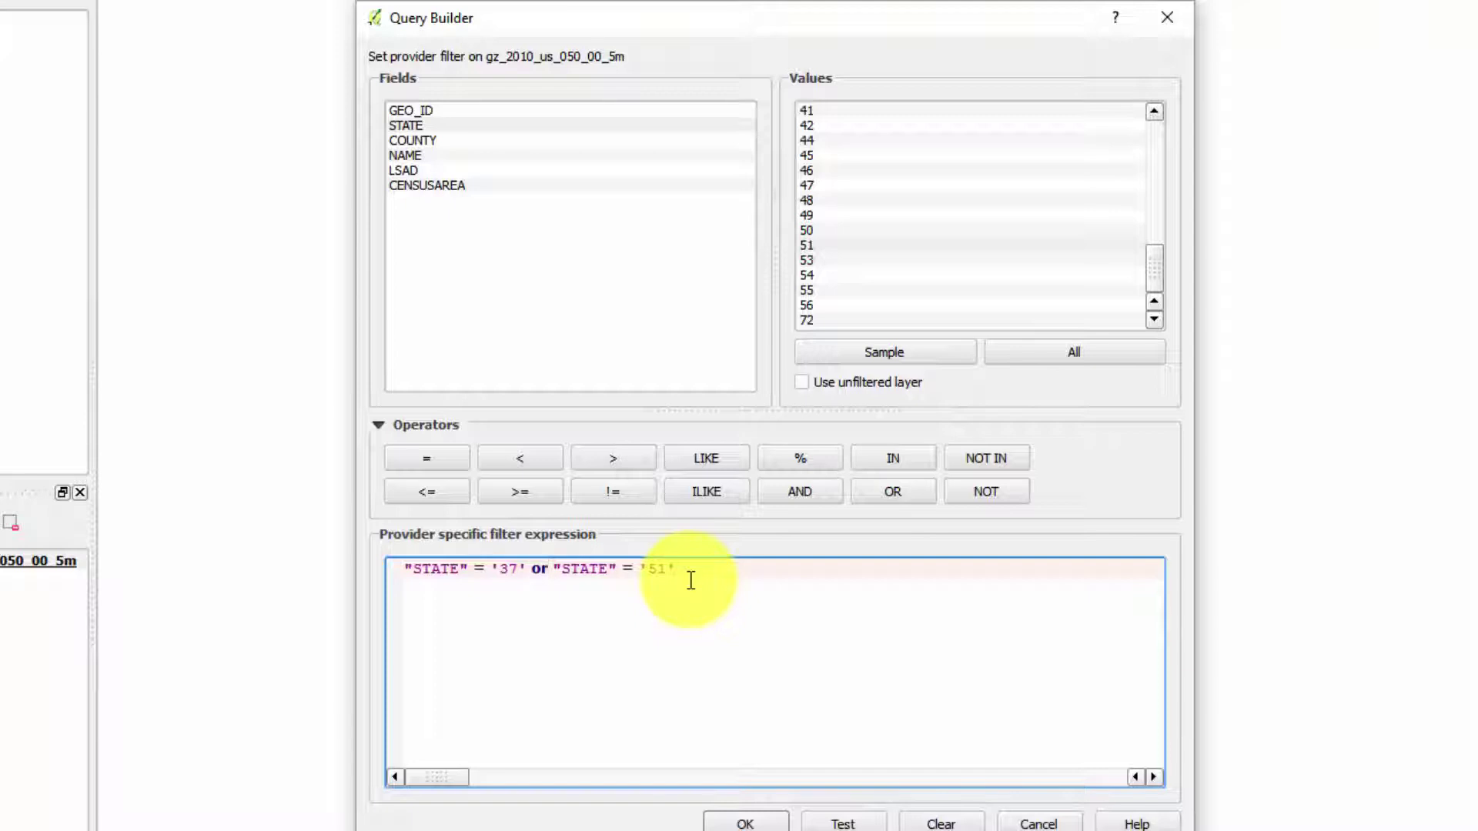
pyautogui.click(843, 822)
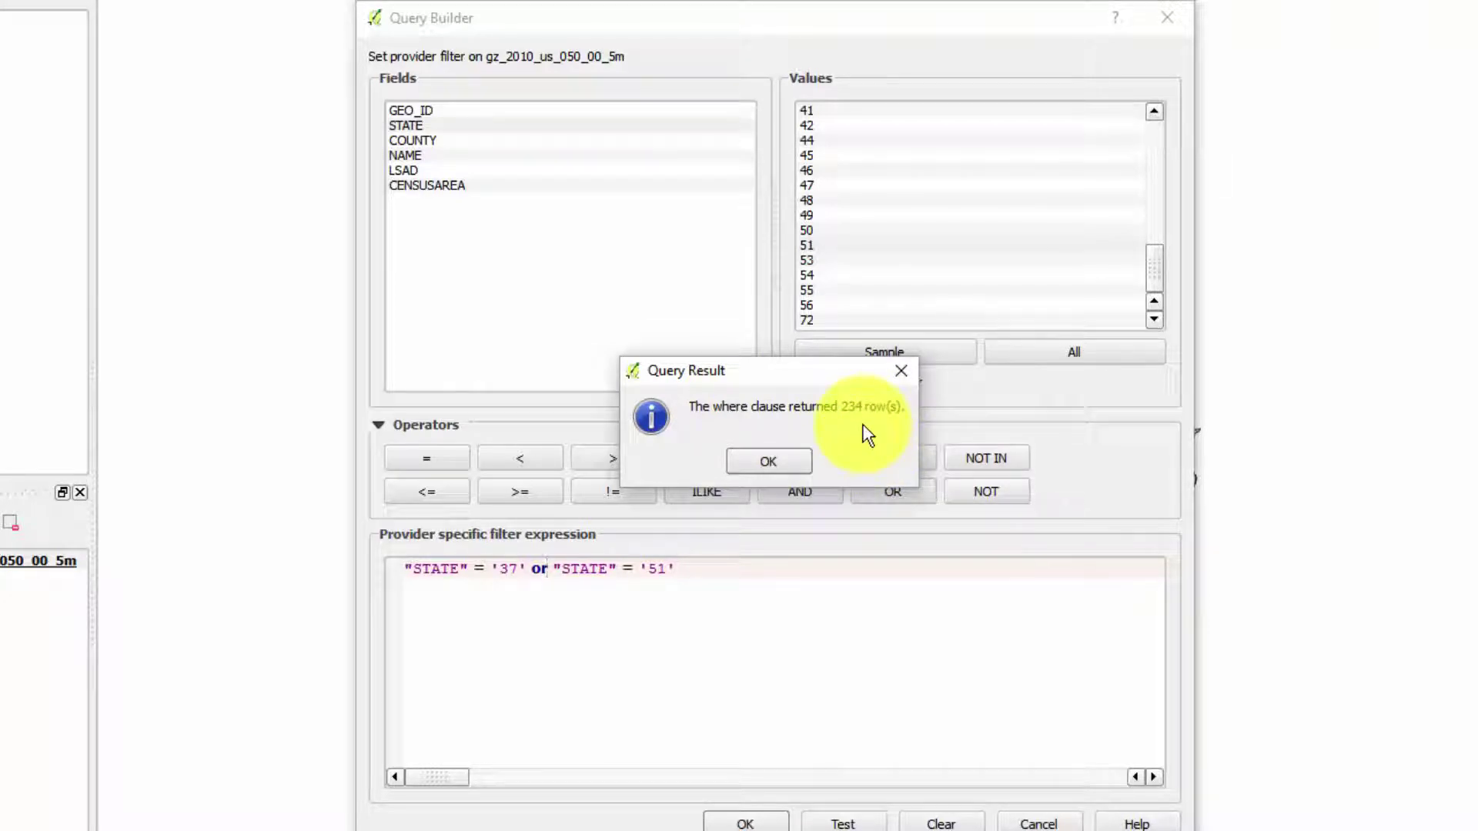
pyautogui.click(767, 461)
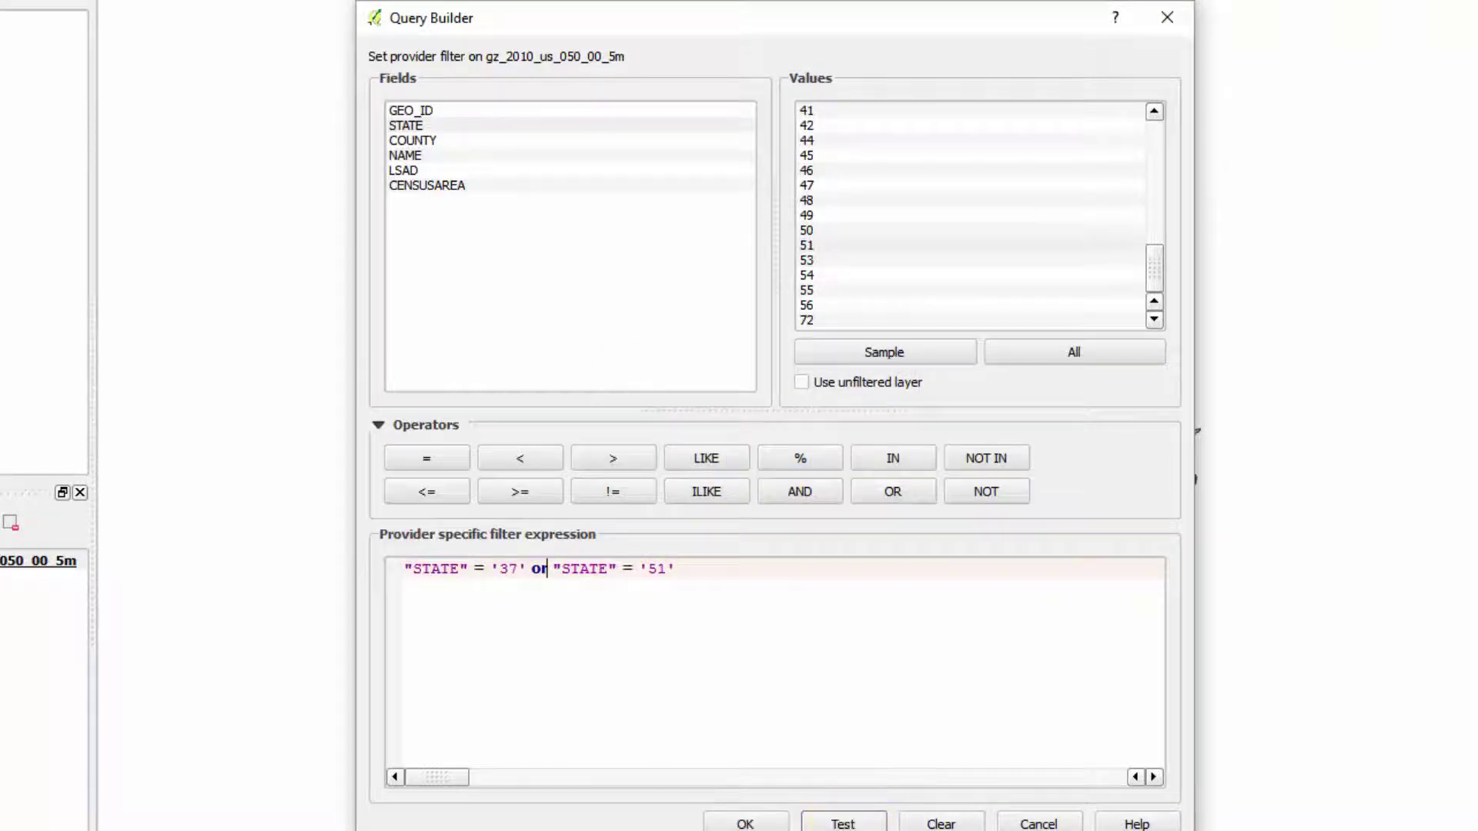
# Apply the state filter to the gz_2010_us_050_00_5m county layer.
pyautogui.click(747, 824)
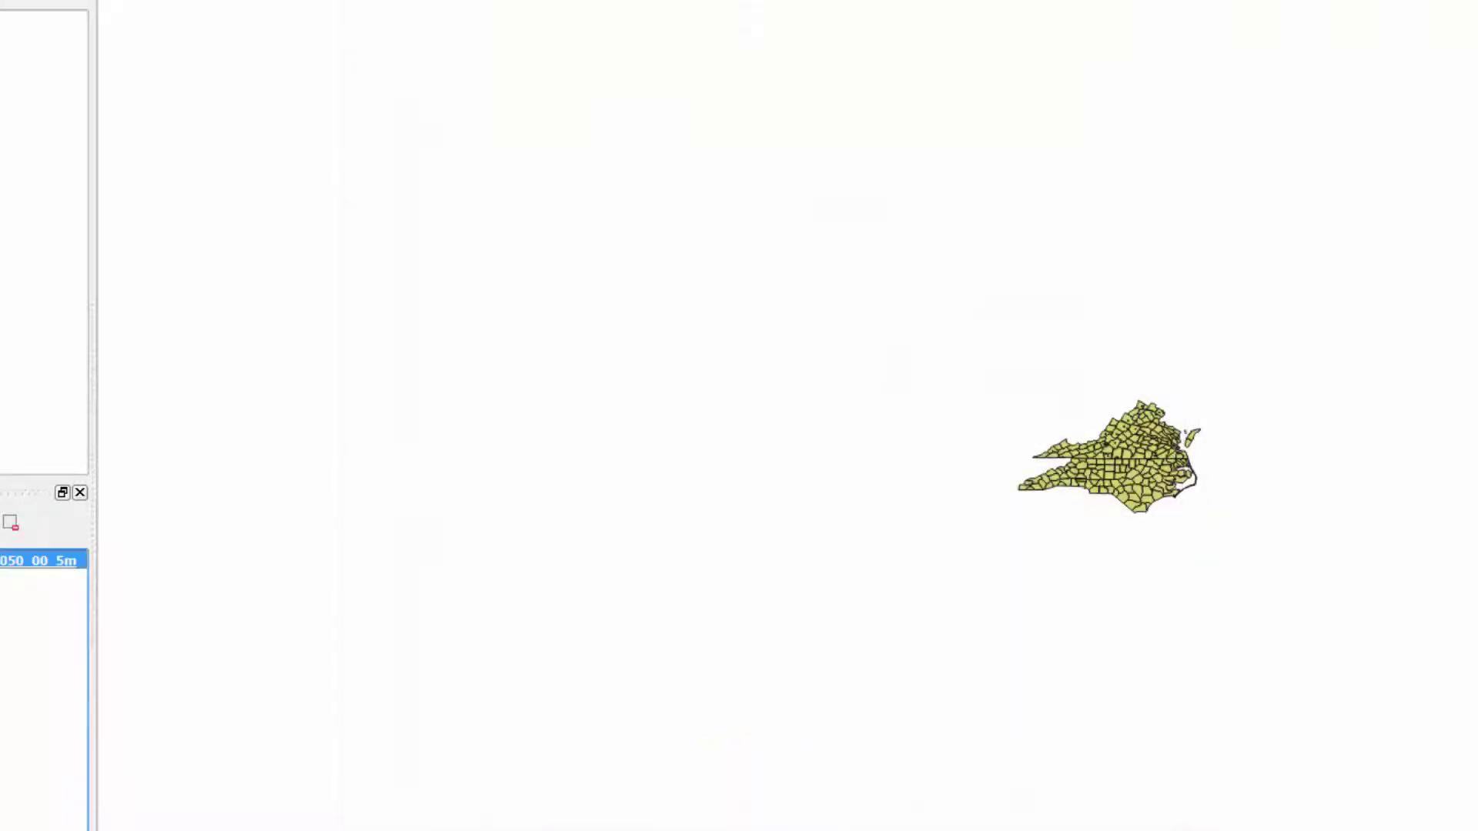
pyautogui.moveTo(955, 370); pyautogui.dragTo(622, 247)
pyautogui.scroll(4, 898, 395)
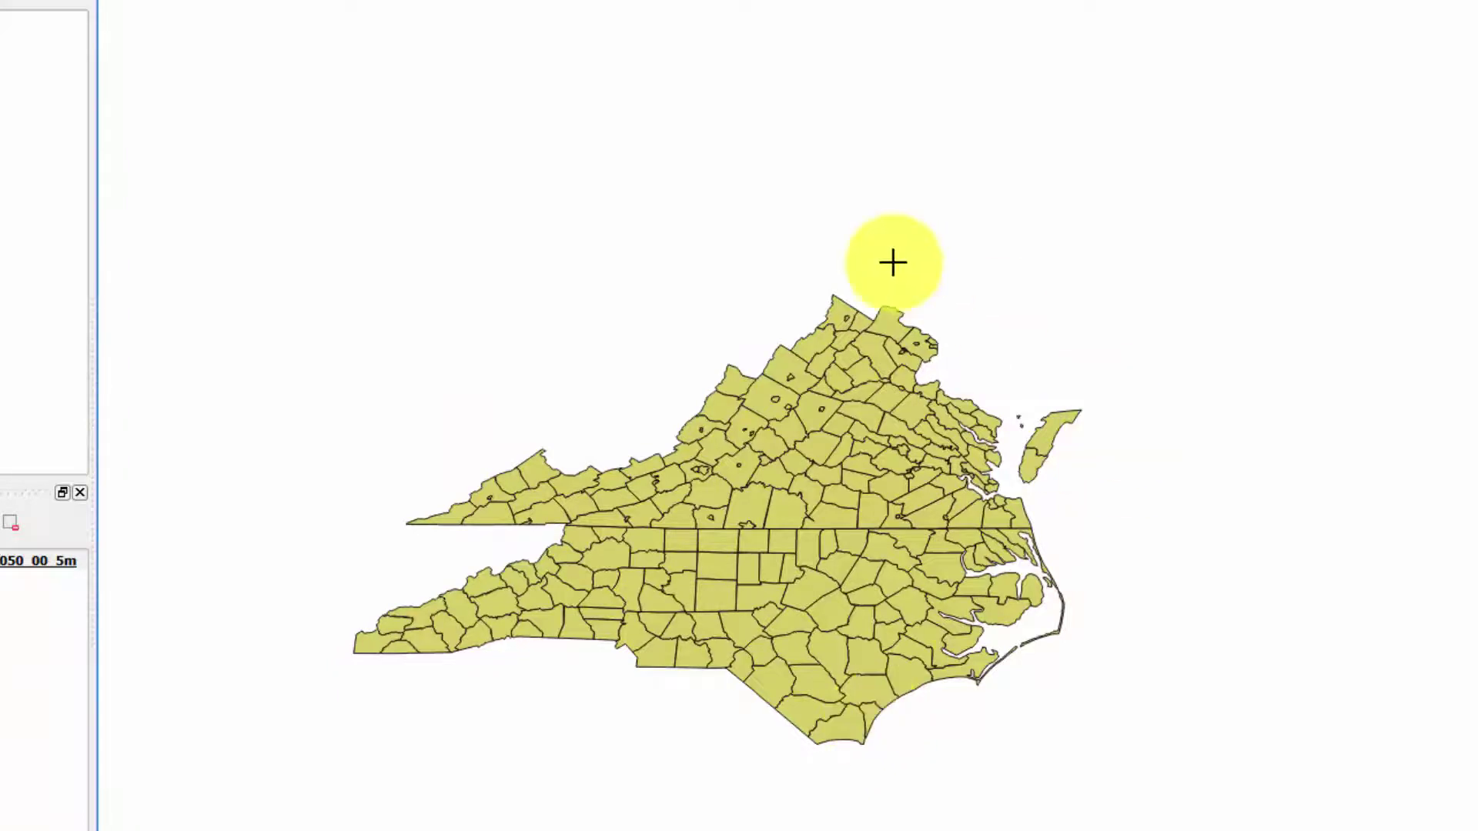
pyautogui.moveTo(891, 258); pyautogui.dragTo(1145, 221)
pyautogui.scroll(2, 1145, 340)
pyautogui.moveTo(791, 352); pyautogui.dragTo(955, 180)
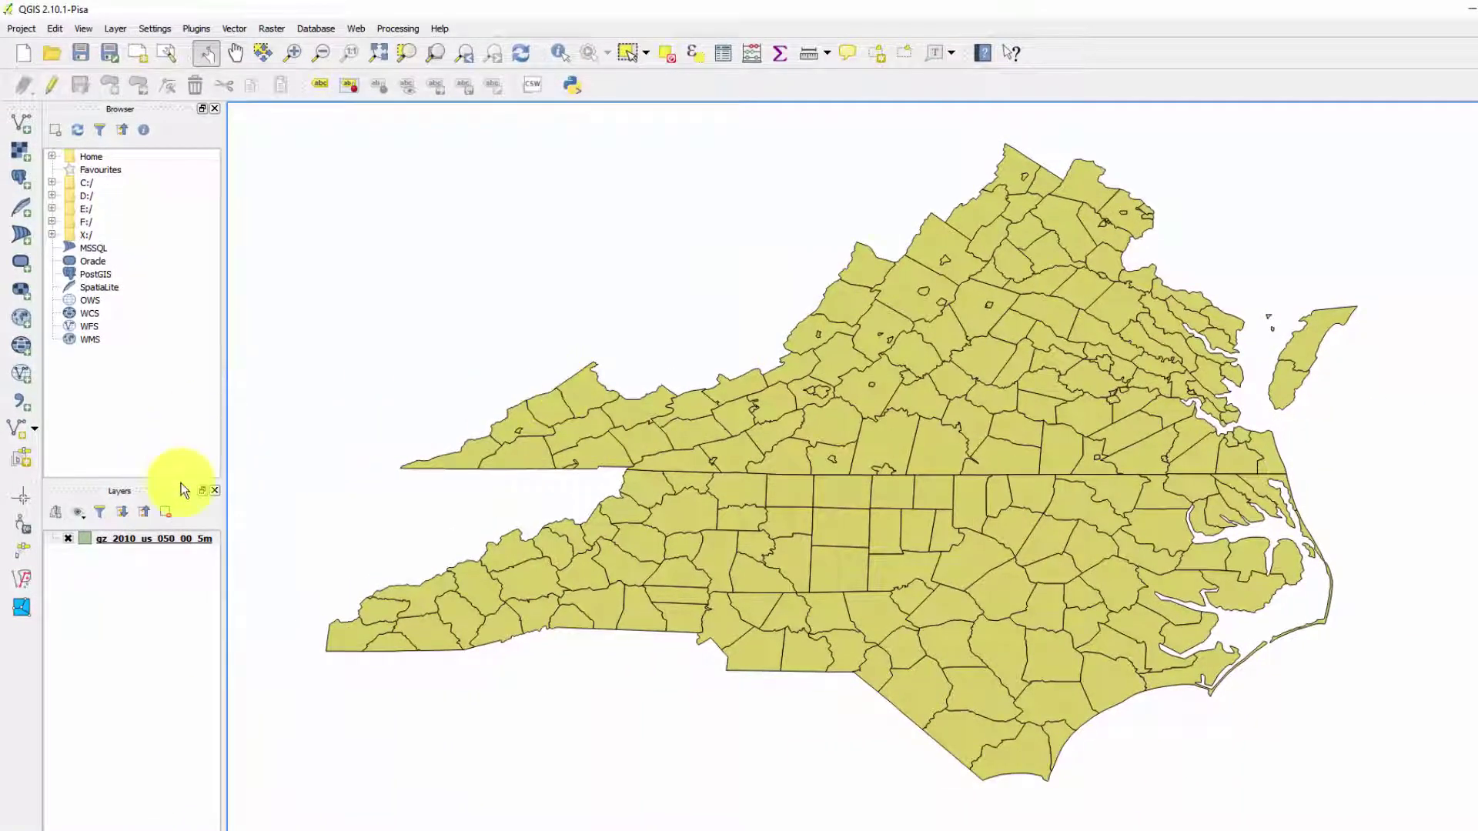
# Save the filtered county layer as an ESRI Shapefile named NCVA CO in the QGIS Create Custom Spatial Data Set folder.
pyautogui.moveTo(130, 538)
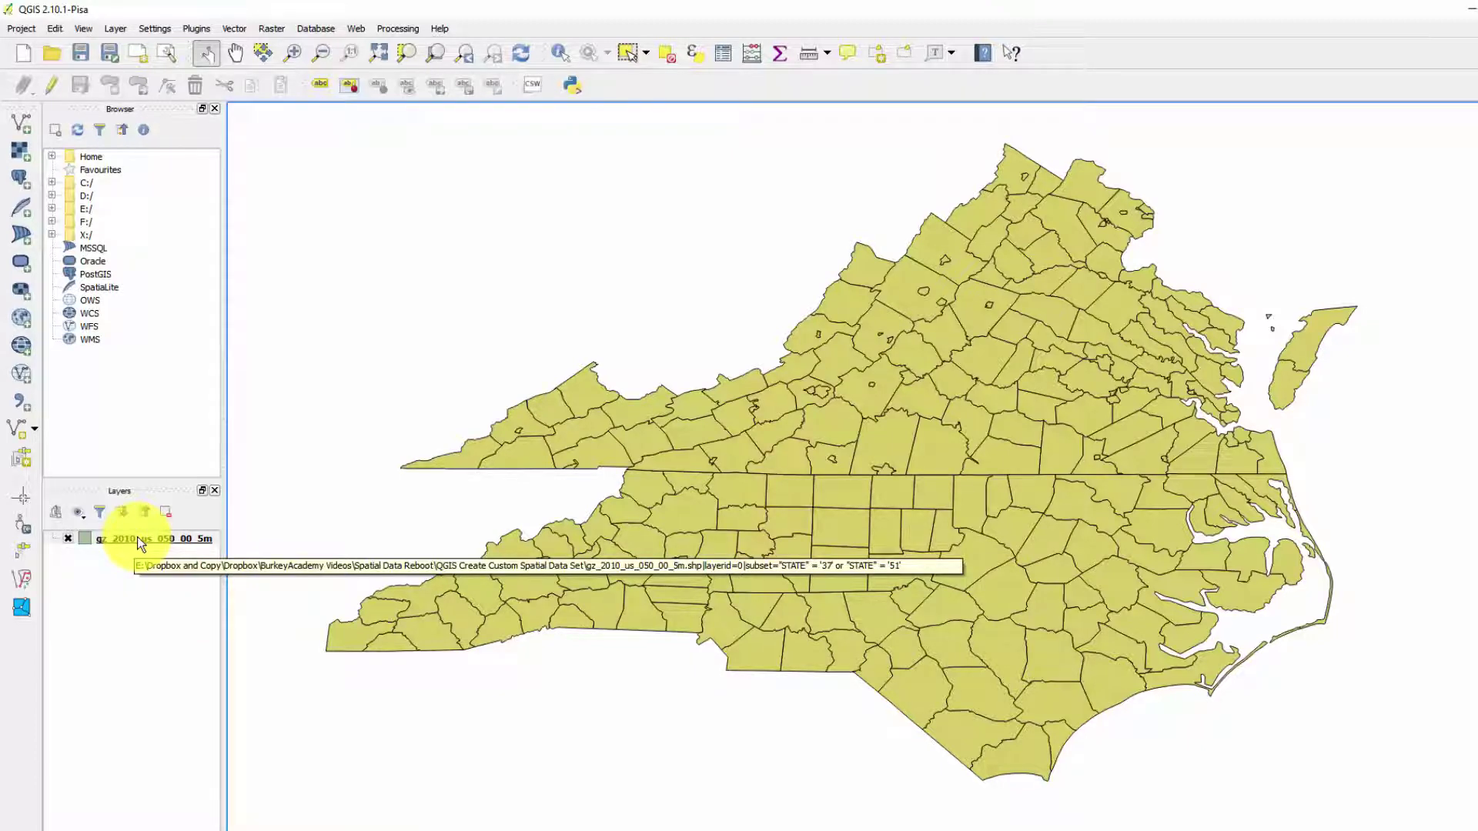
pyautogui.rightClick(137, 537)
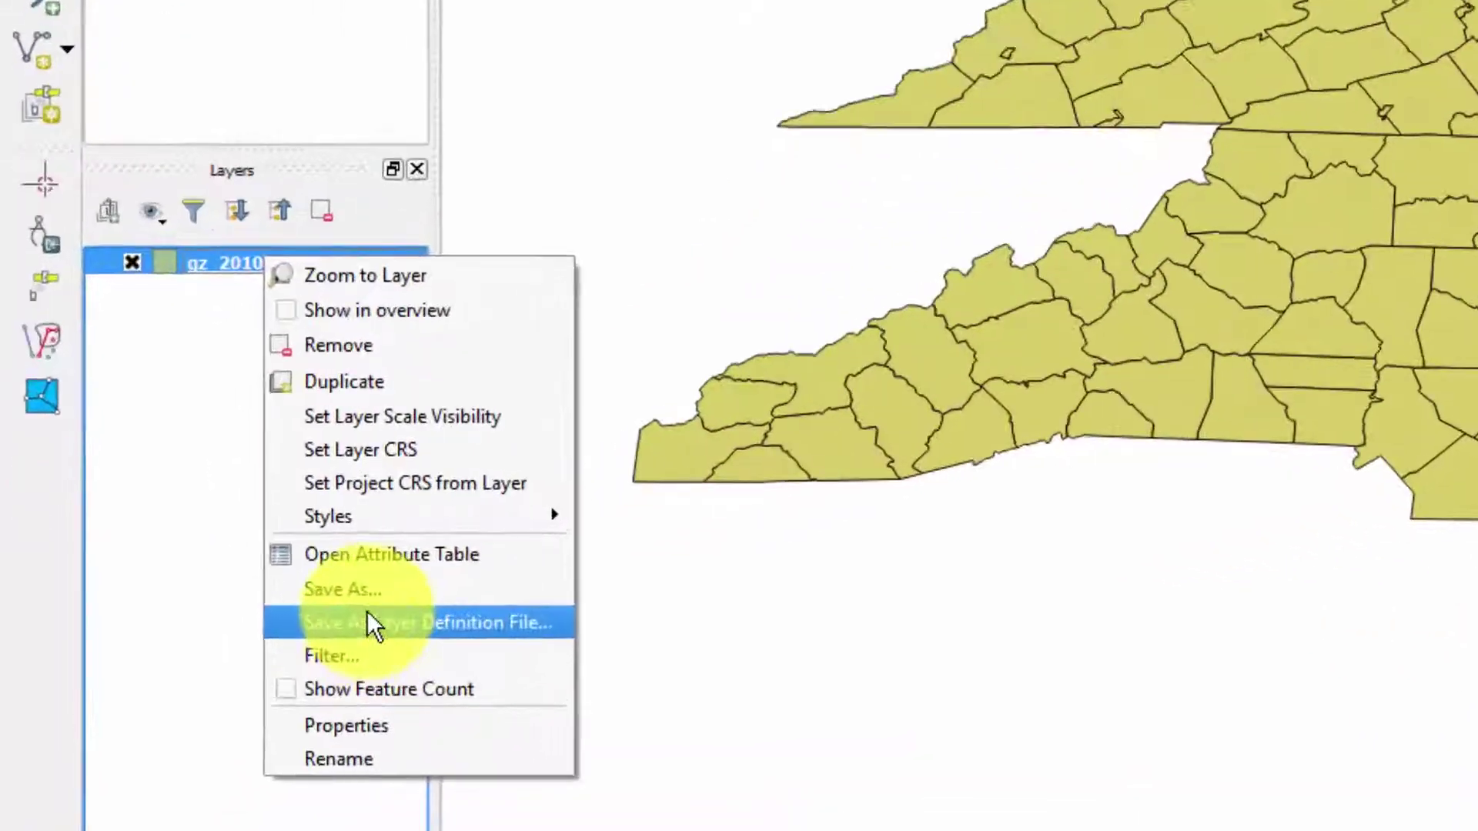
pyautogui.click(187, 696)
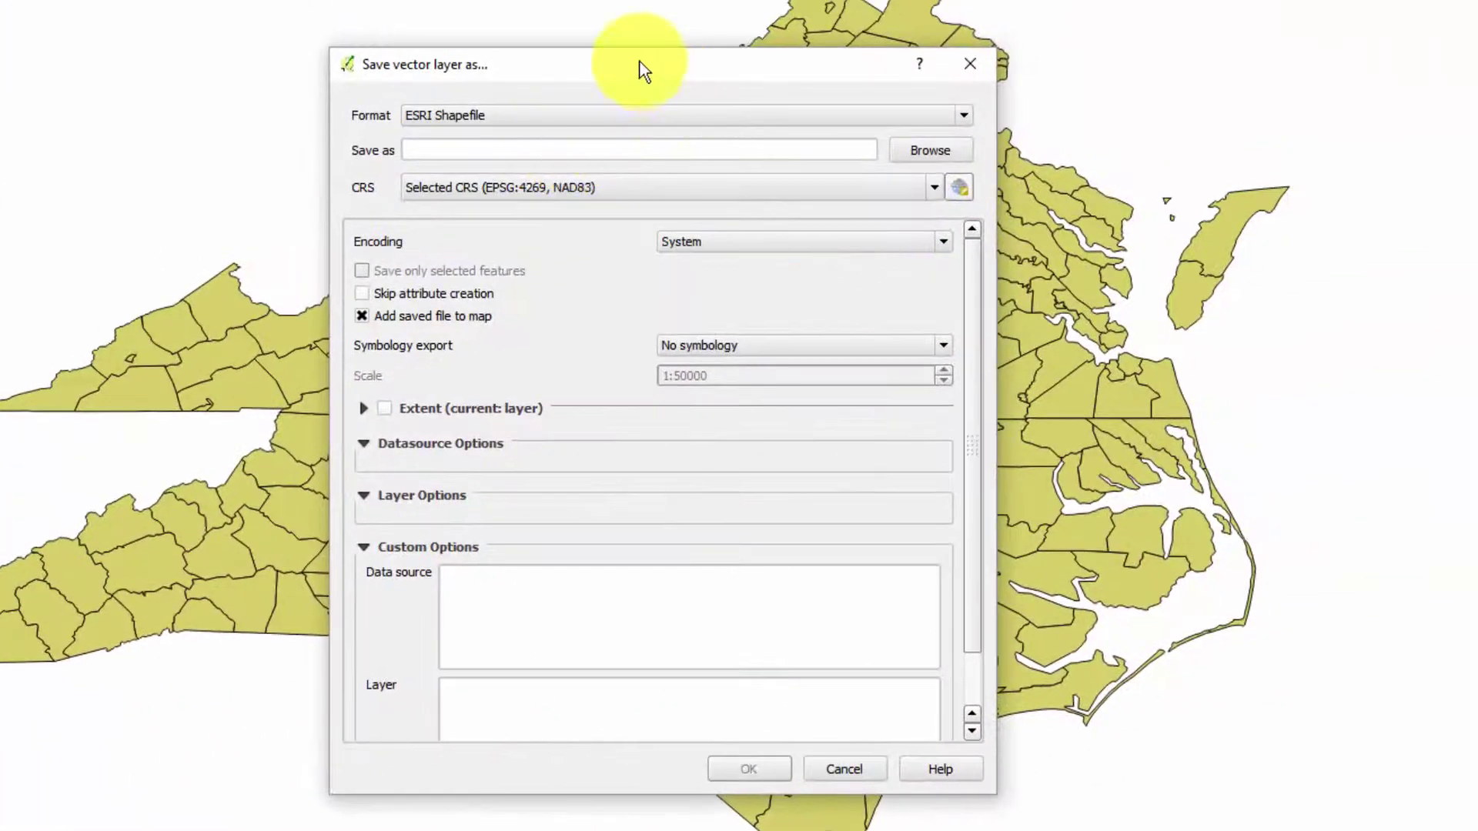
pyautogui.moveTo(643, 65); pyautogui.dragTo(478, 38)
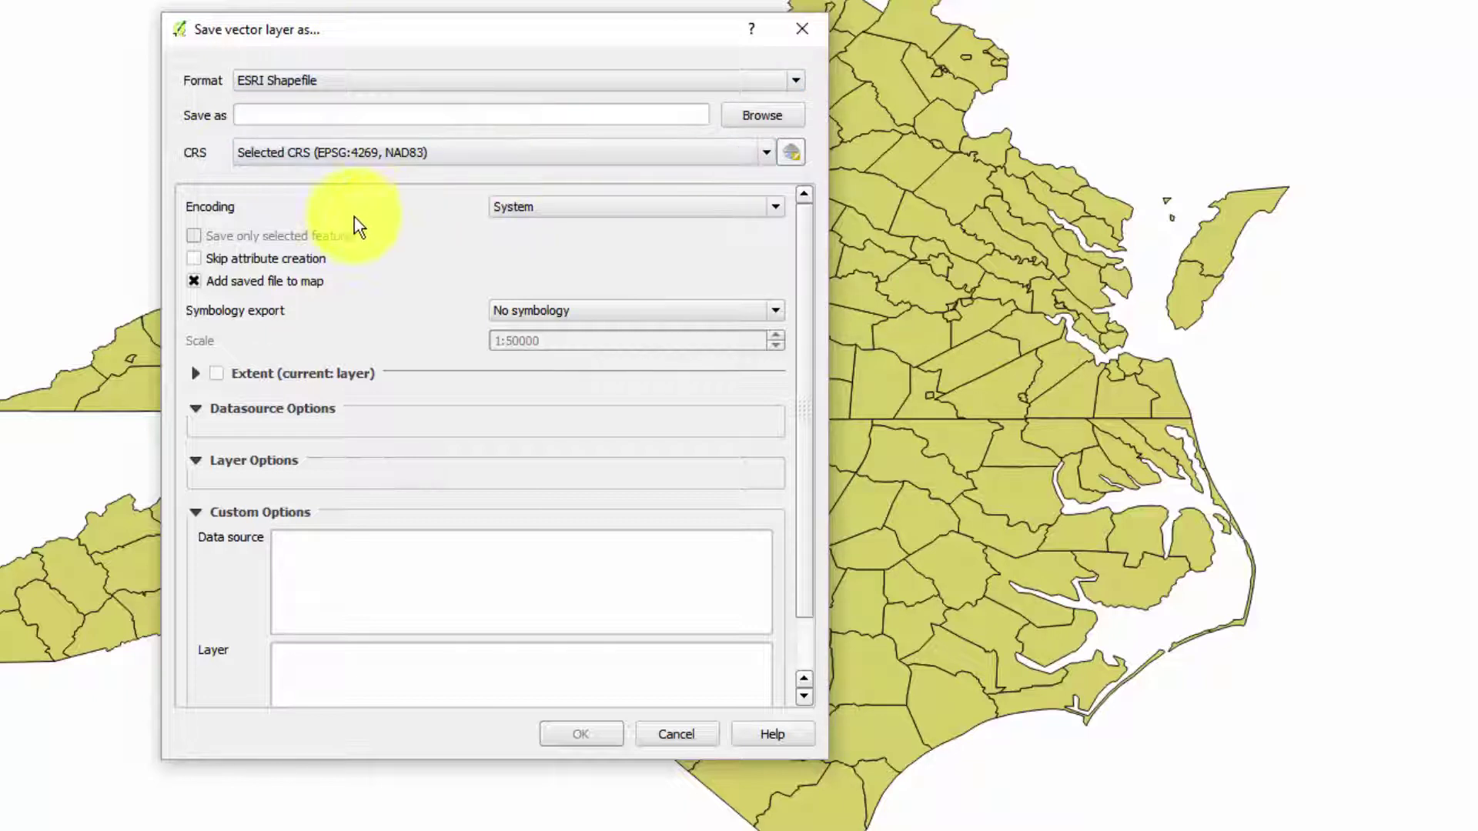
pyautogui.click(756, 119)
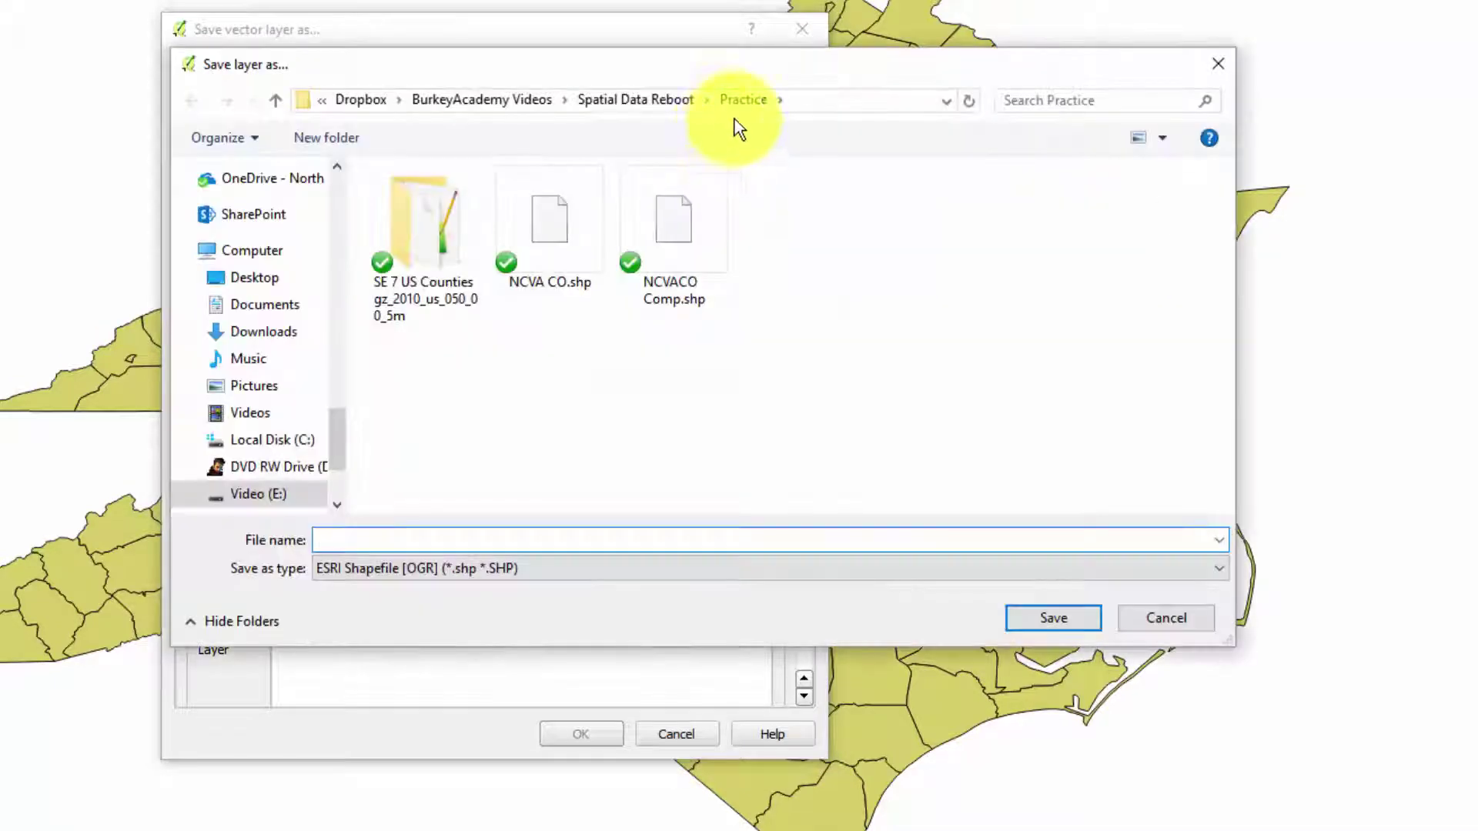
pyautogui.click(638, 103)
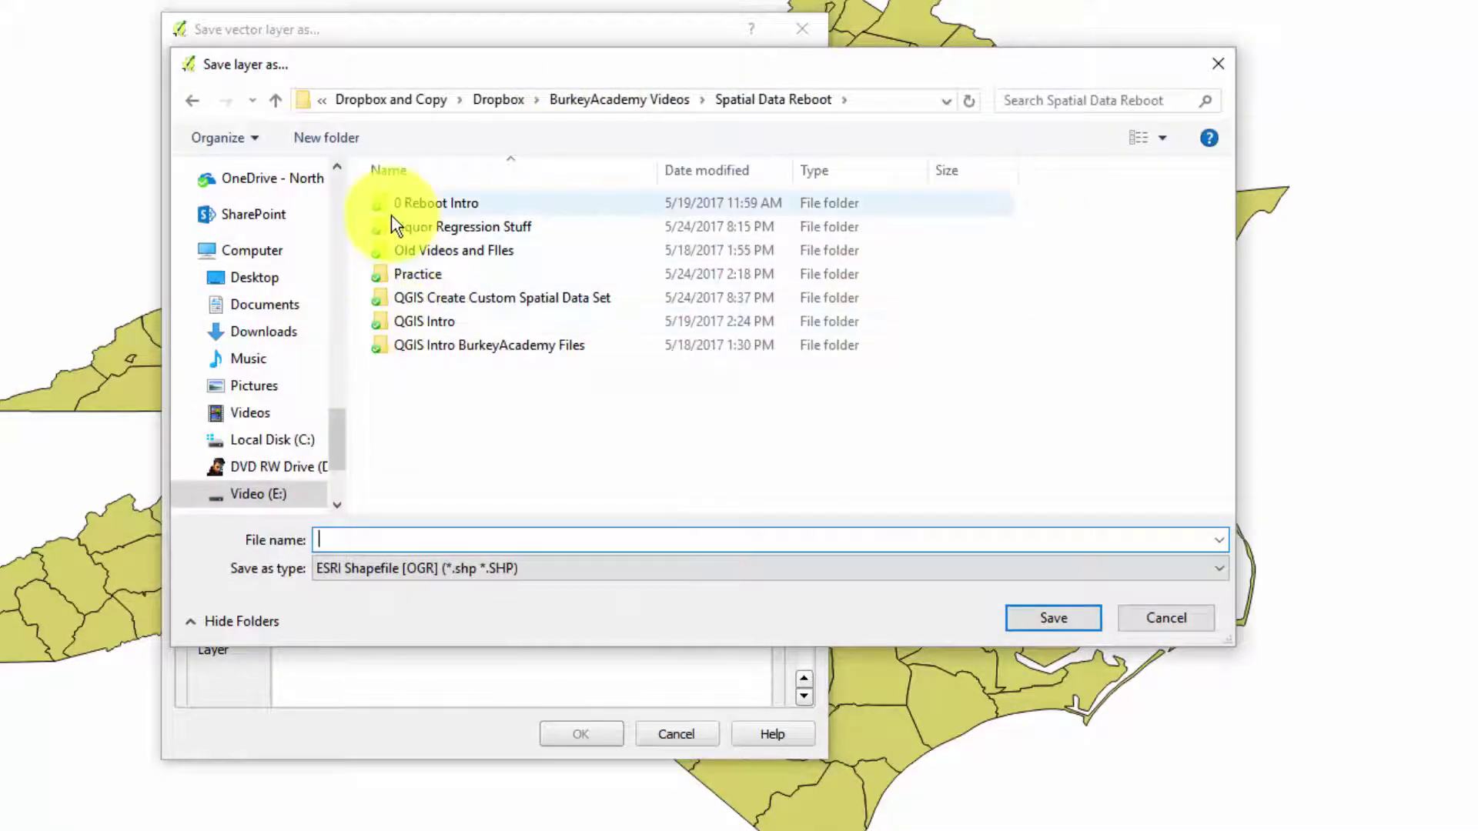
pyautogui.click(450, 299)
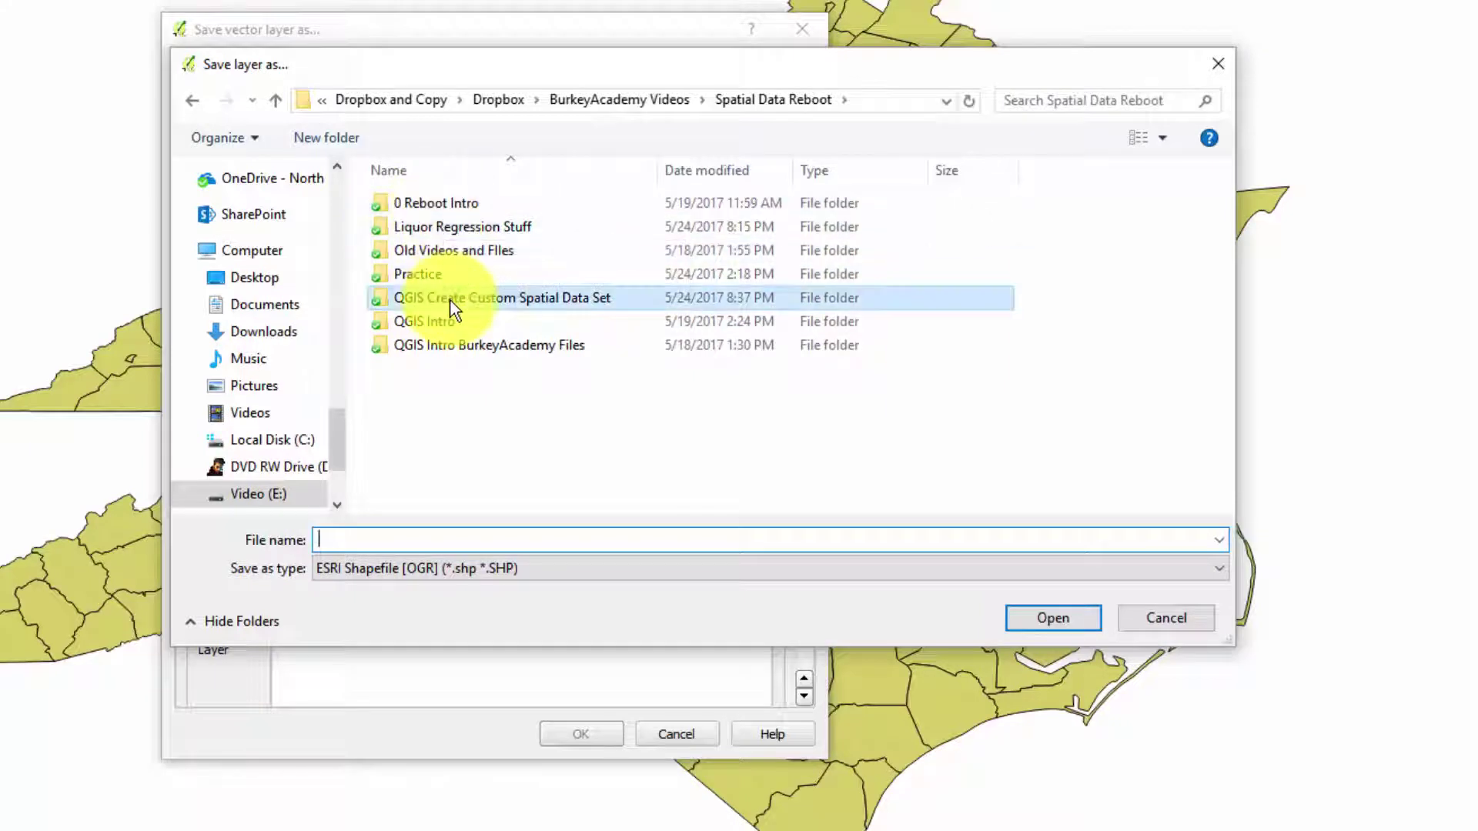
pyautogui.doubleClick(449, 298)
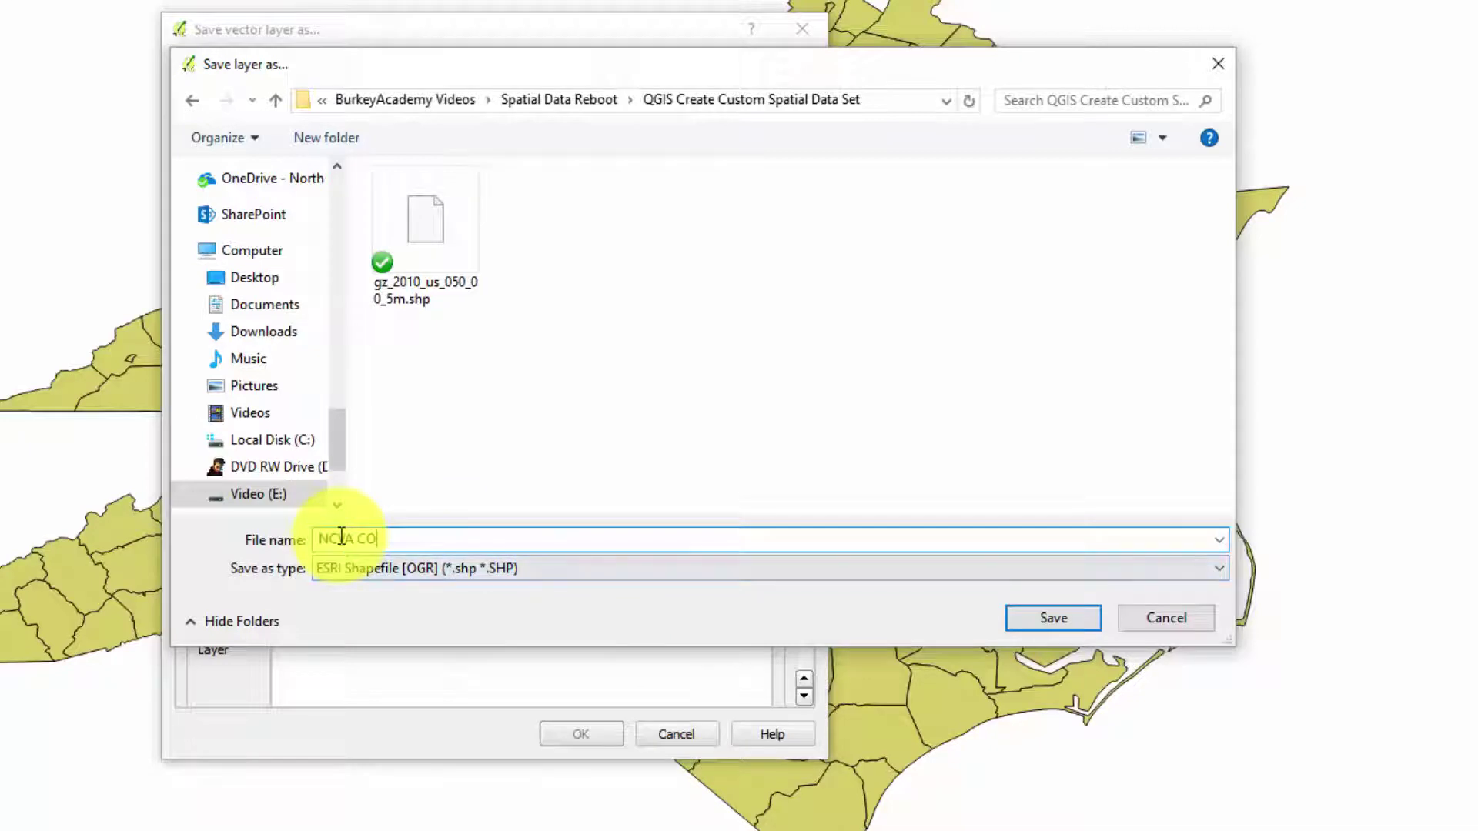
pyautogui.click(1055, 620)
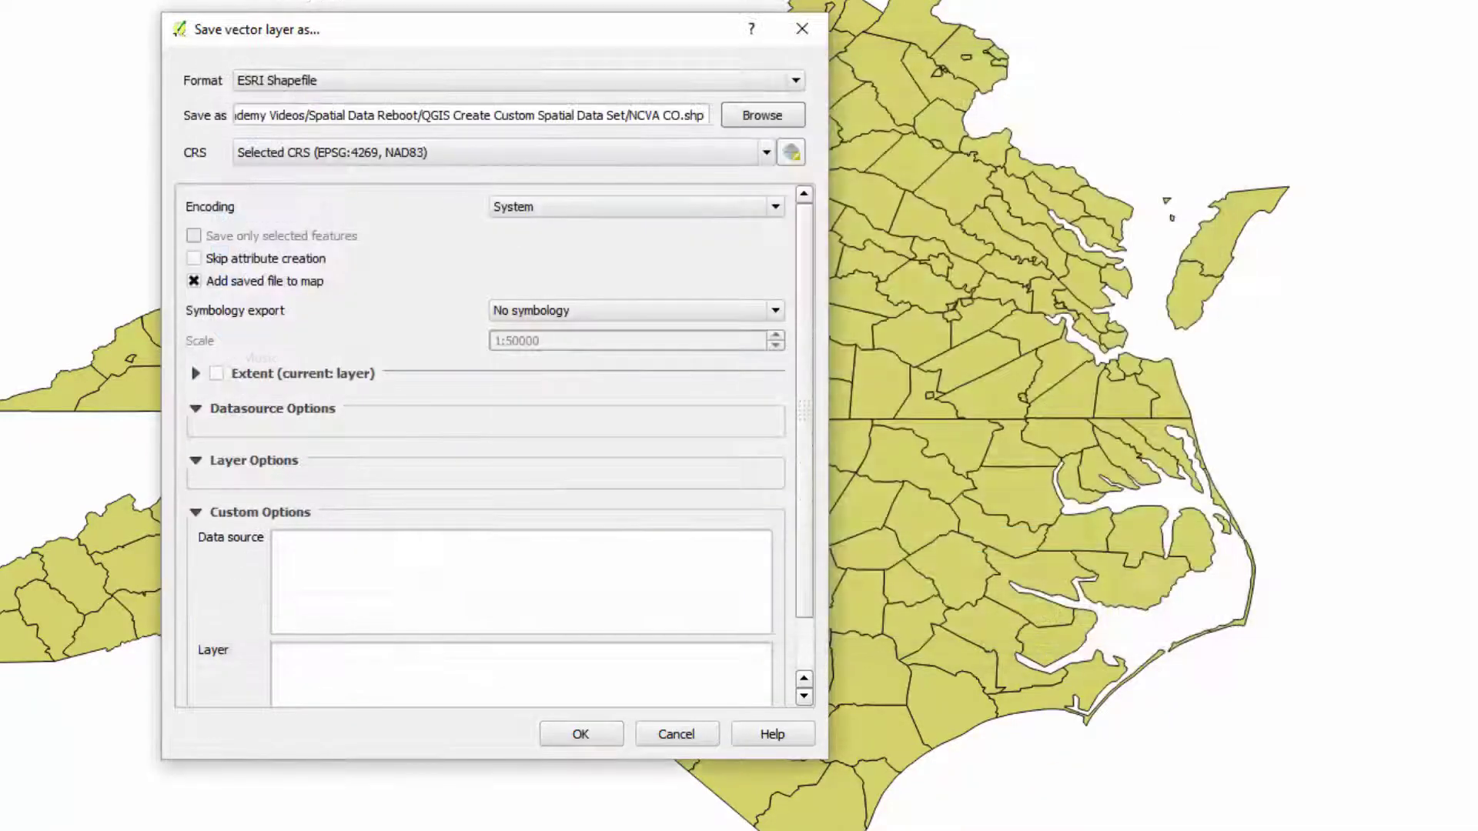
pyautogui.click(576, 736)
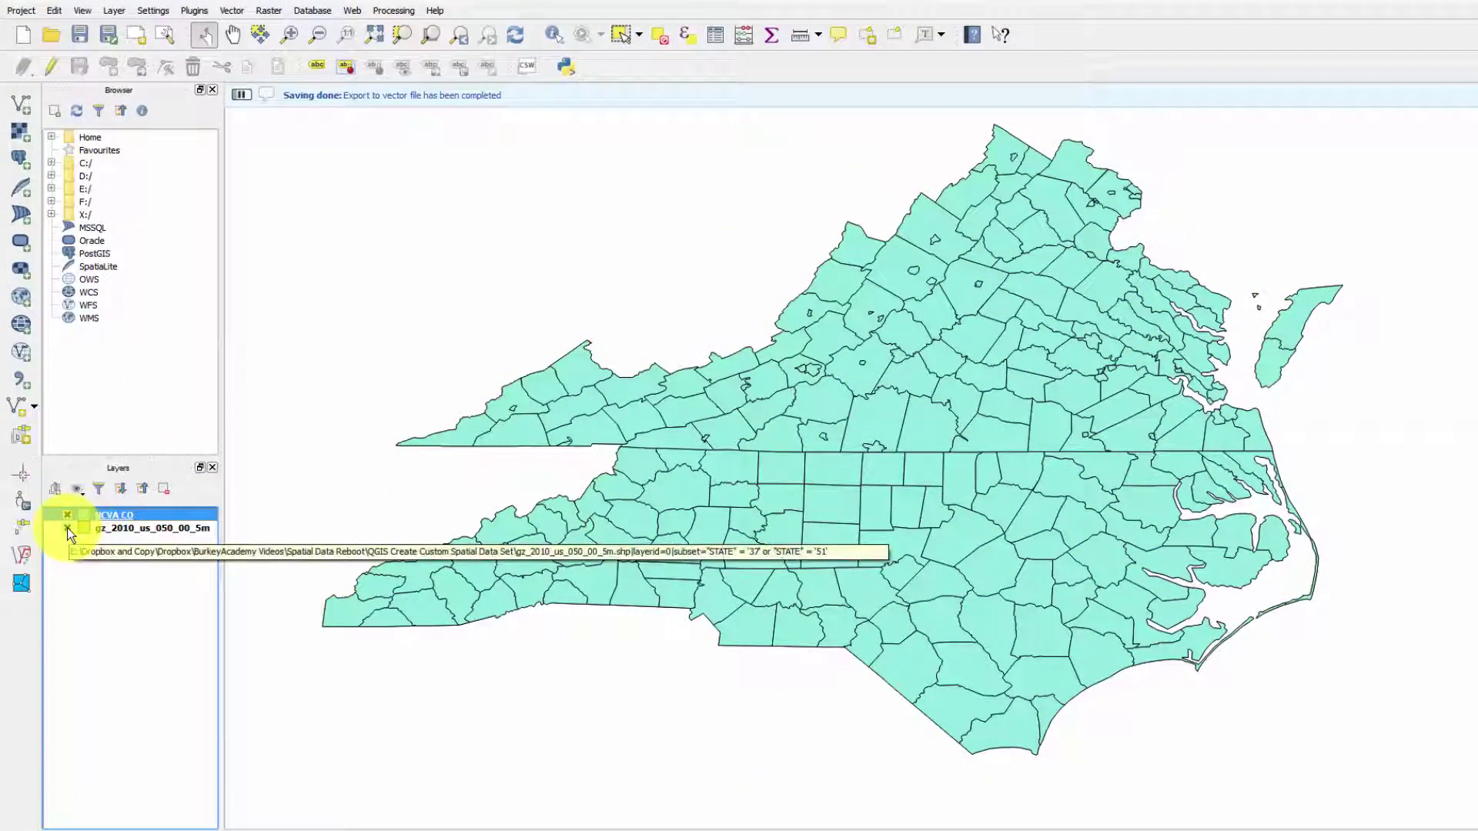
# Hide the original gz_2010_us_050_00_5m layer and open the attribute table of the NCVA CO layer.
pyautogui.click(67, 528)
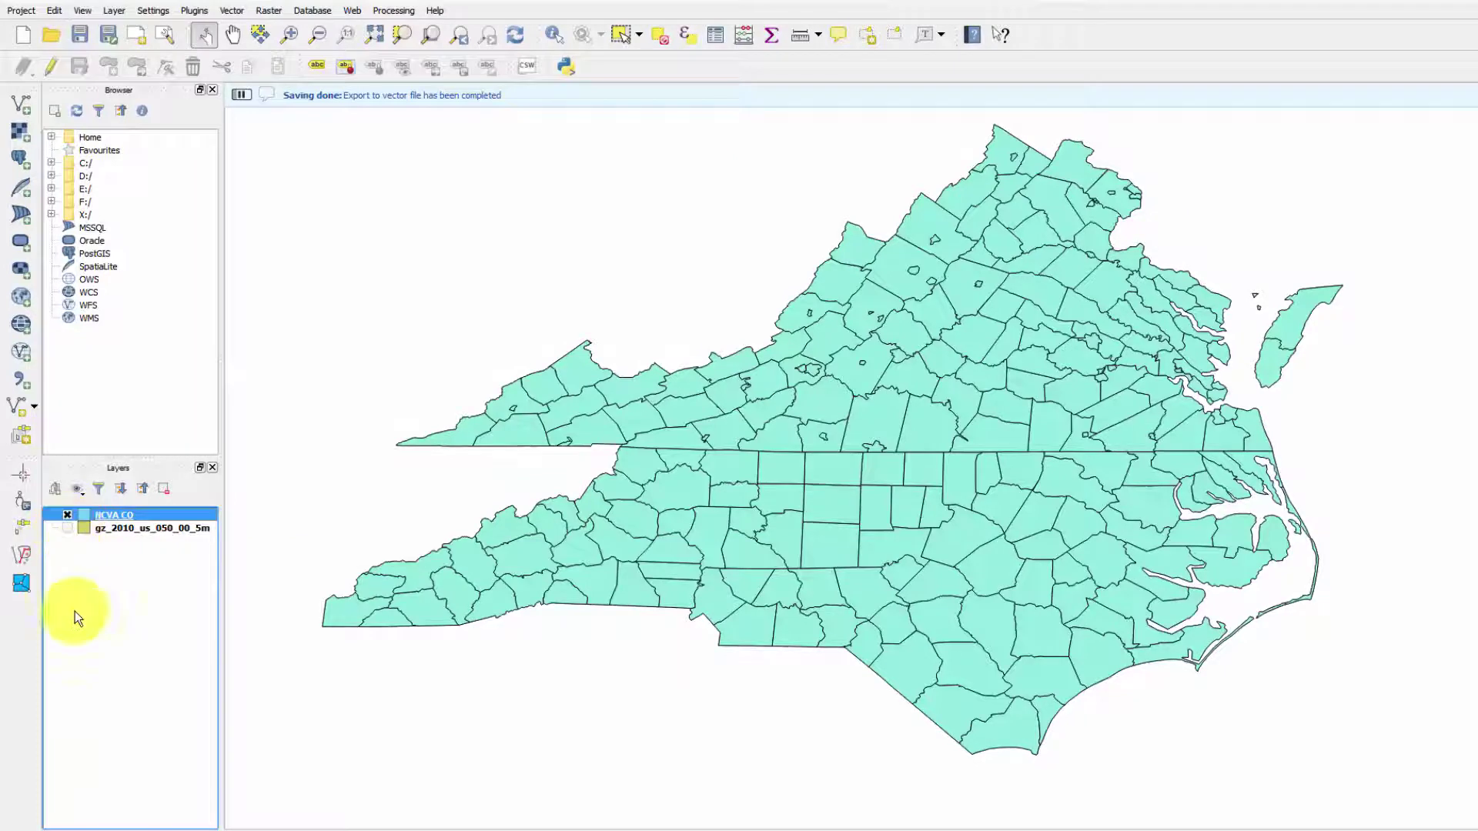
pyautogui.rightClick(106, 517)
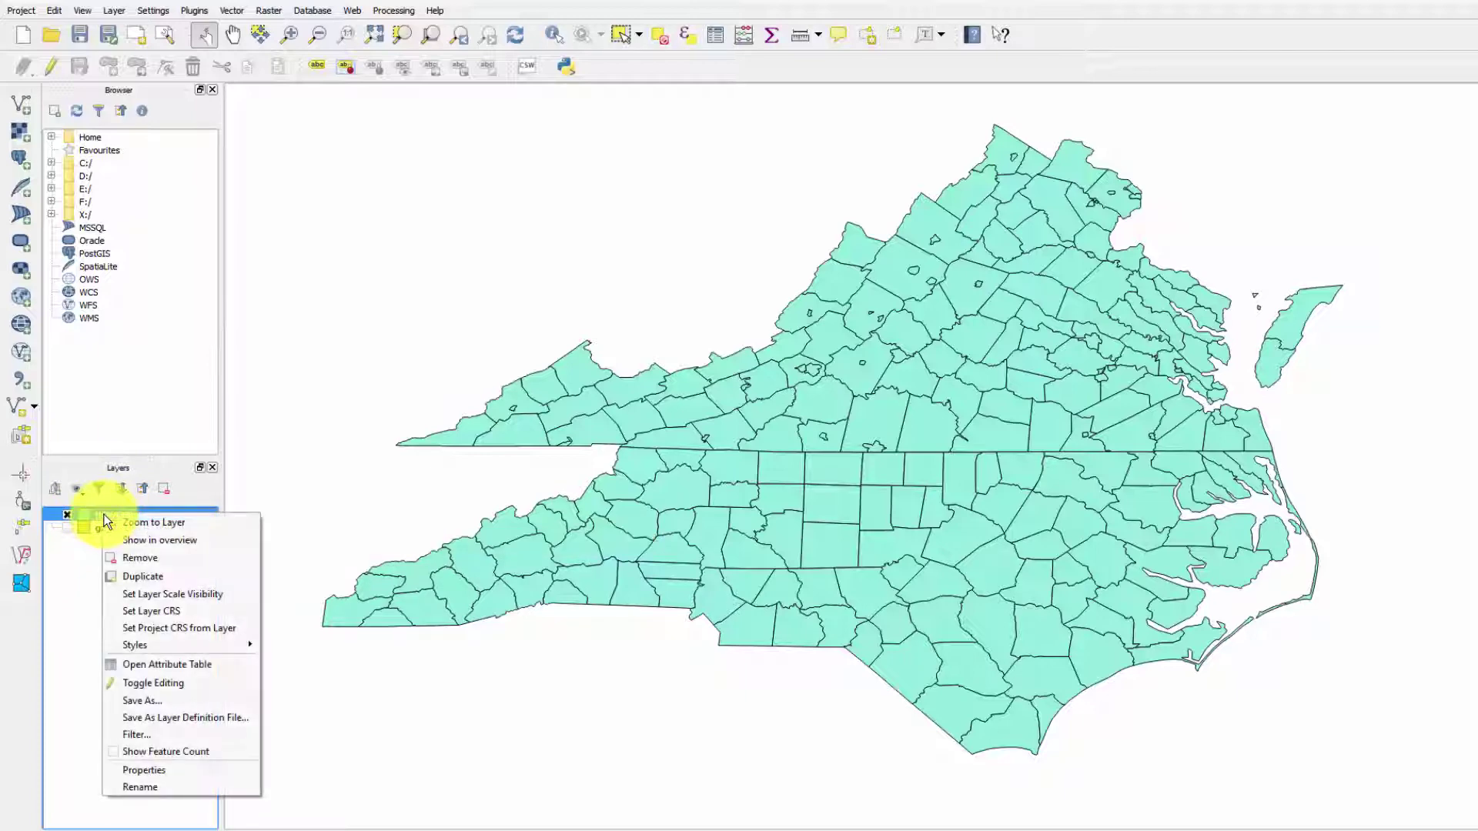
pyautogui.click(196, 664)
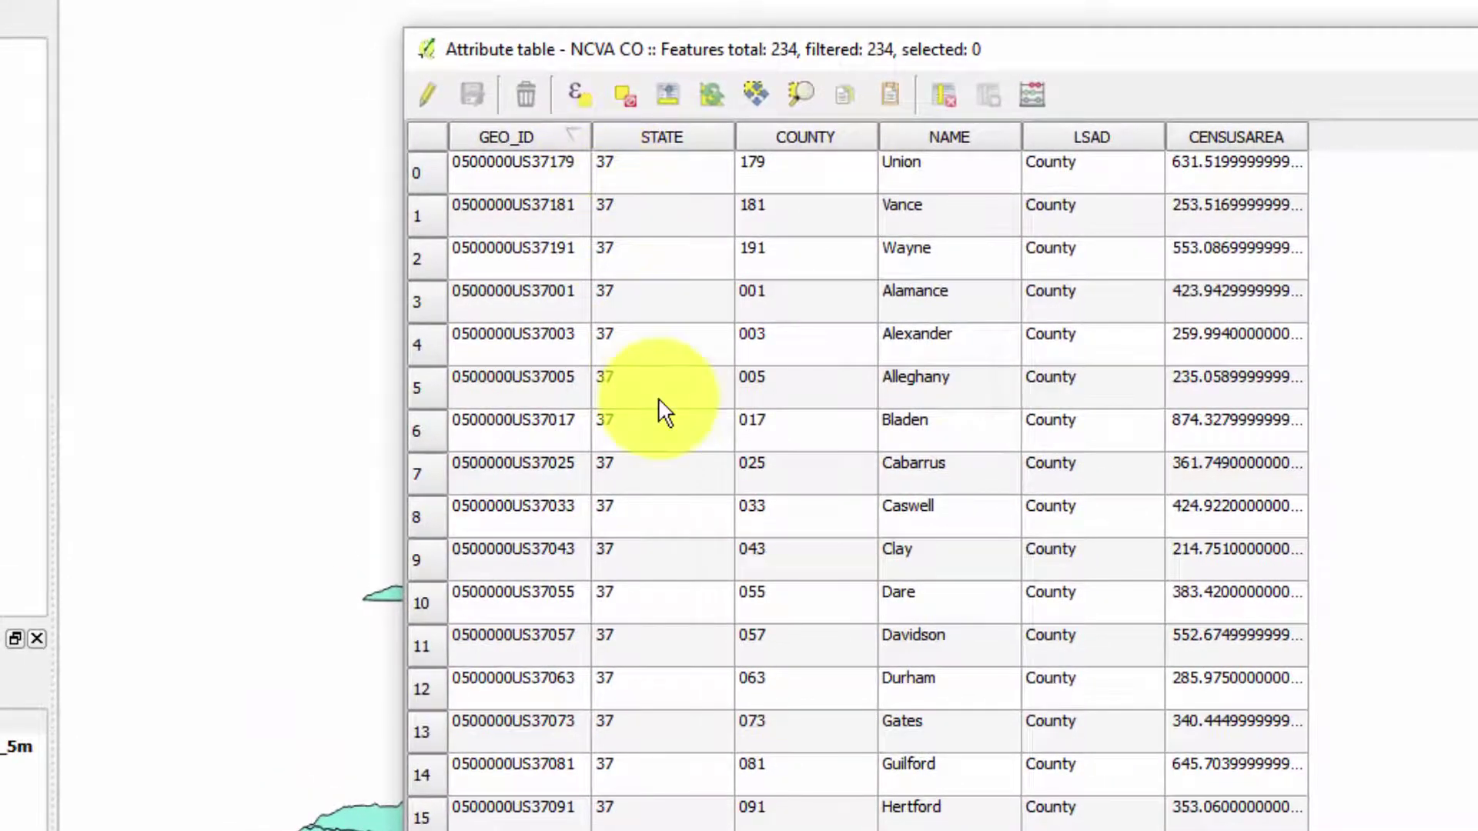
# Examine the state codes in the NCVA CO attribute table and sort the records by STATE in ascending order.
pyautogui.scroll(-20, 643, 492)
pyautogui.scroll(-20, 643, 519)
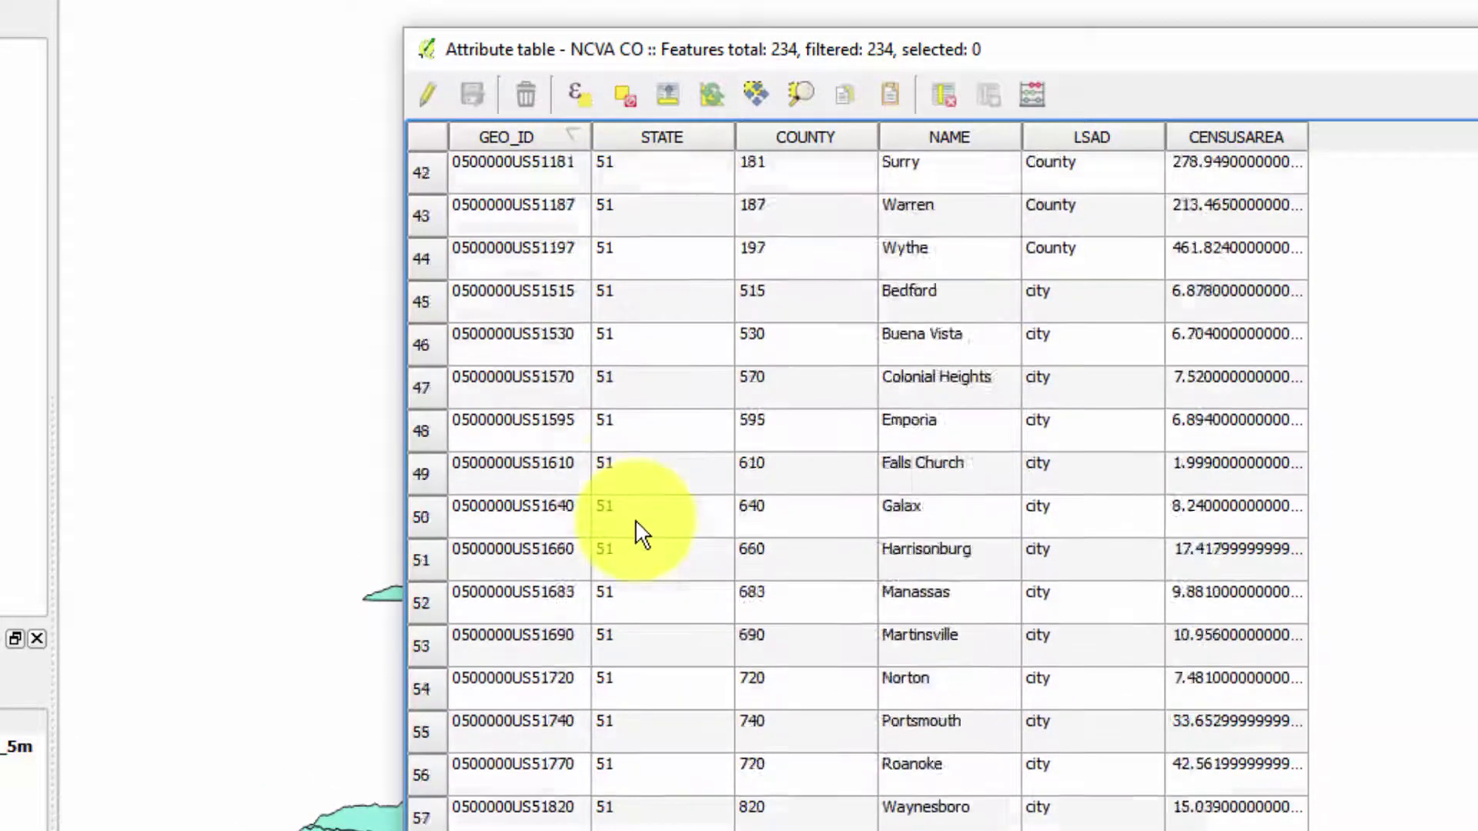
pyautogui.scroll(1, 670, 637)
pyautogui.scroll(13, 625, 670)
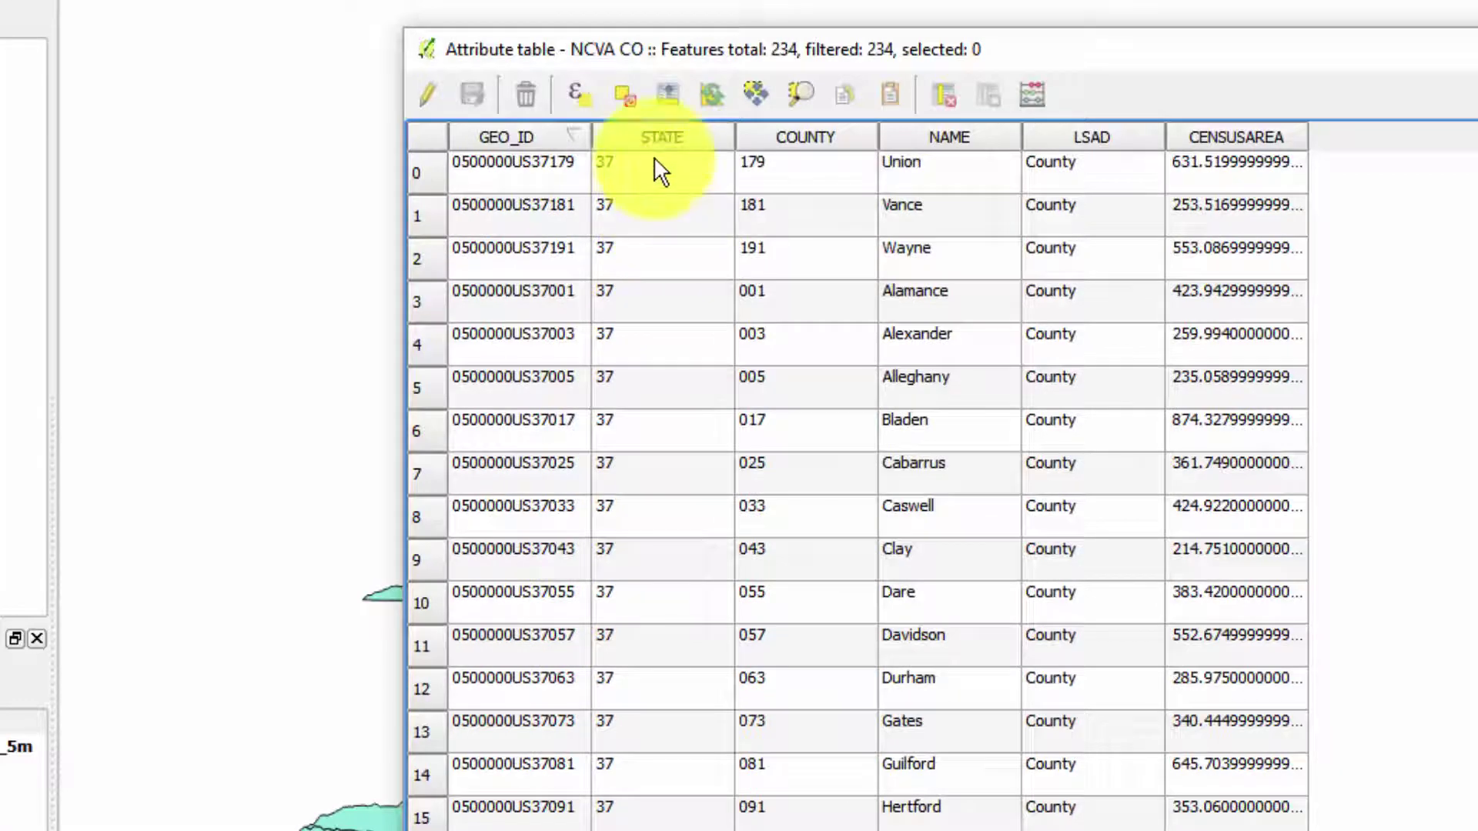
pyautogui.click(660, 142)
pyautogui.scroll(-16, 667, 385)
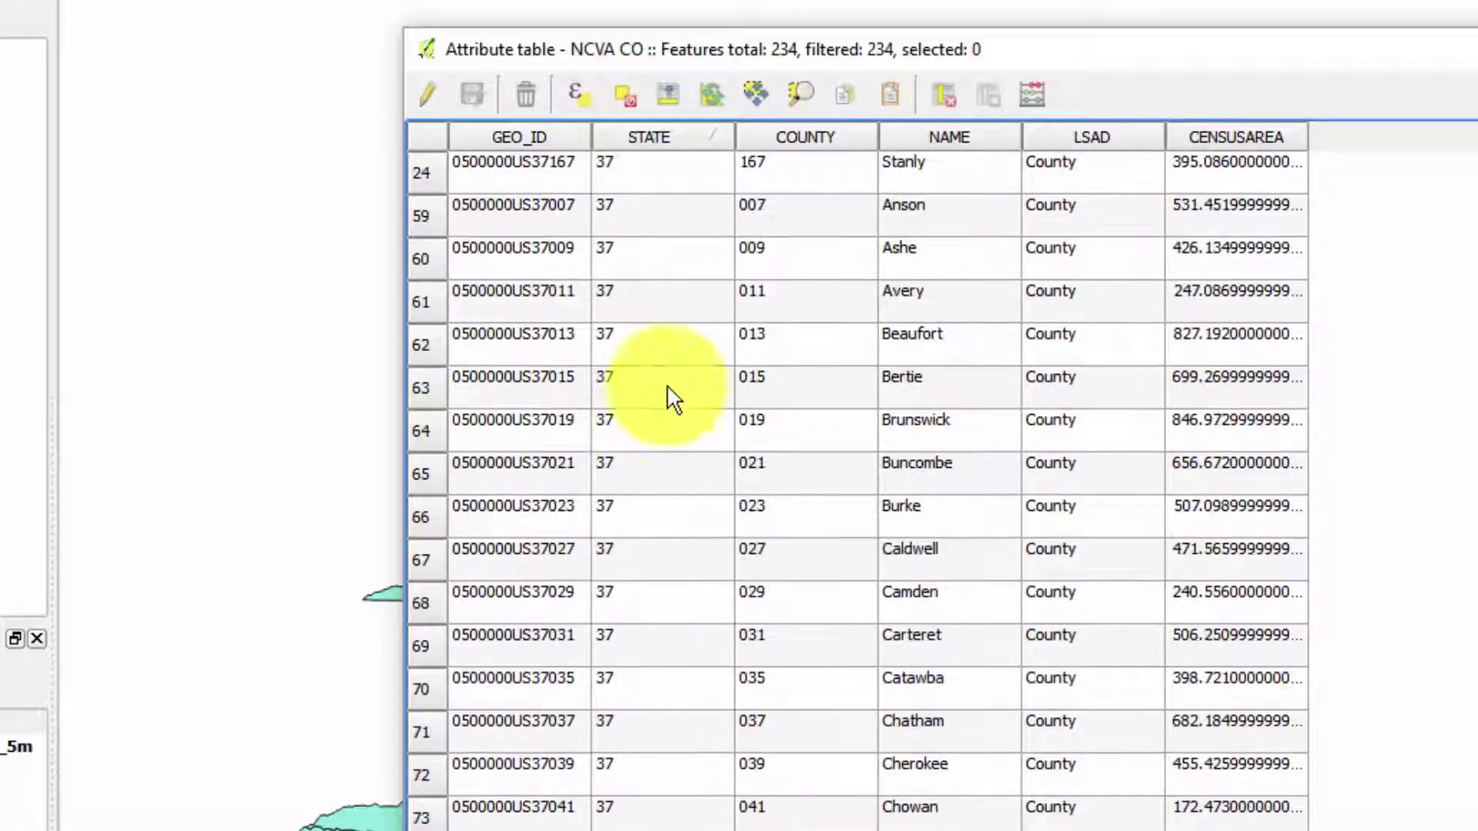
pyautogui.scroll(10, 659, 524)
pyautogui.scroll(6, 664, 531)
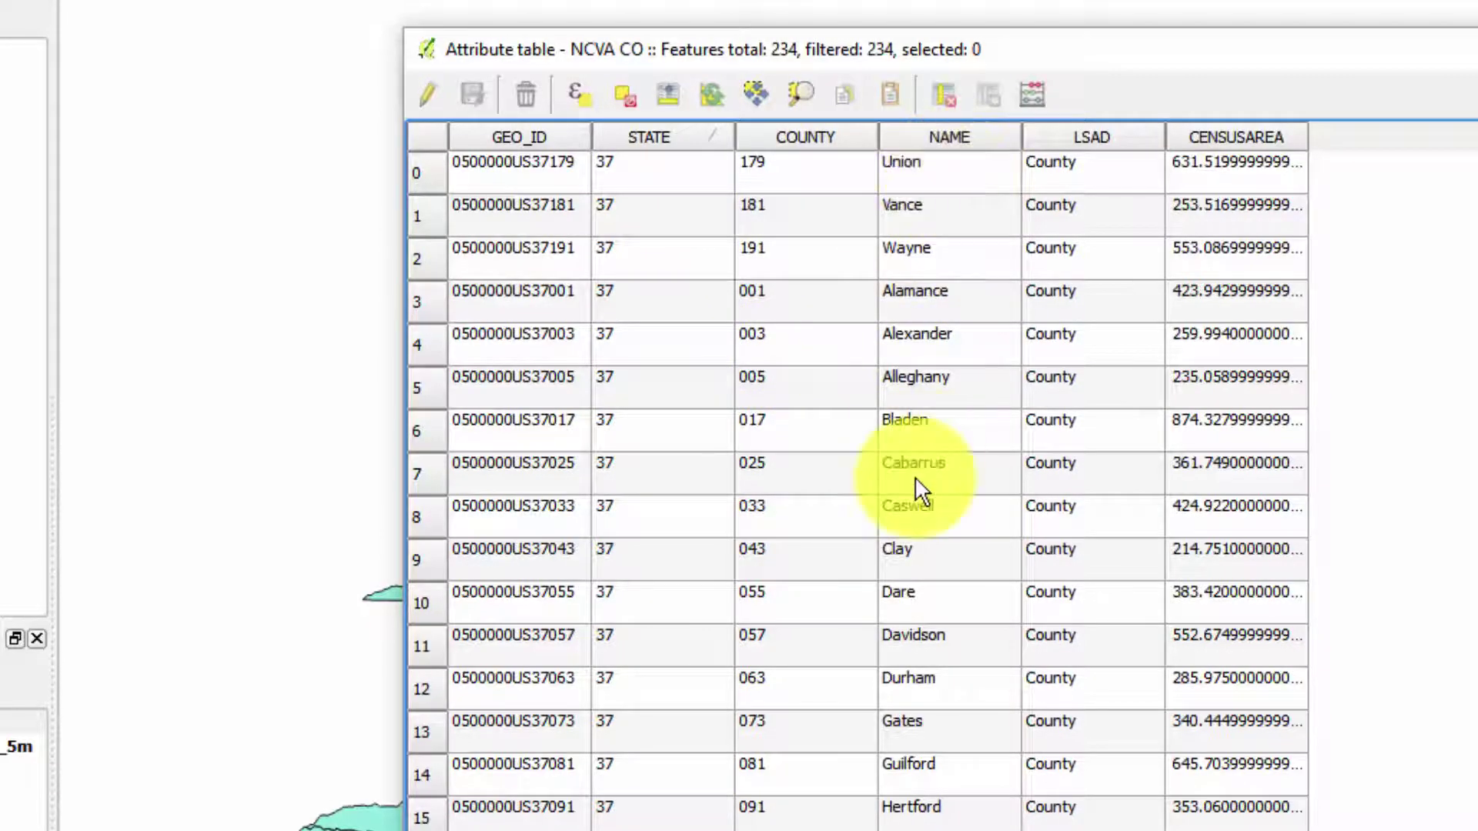
# Review the NAME, LSAD and CENSUSAREA attributes of the county records.
pyautogui.scroll(-2, 1047, 704)
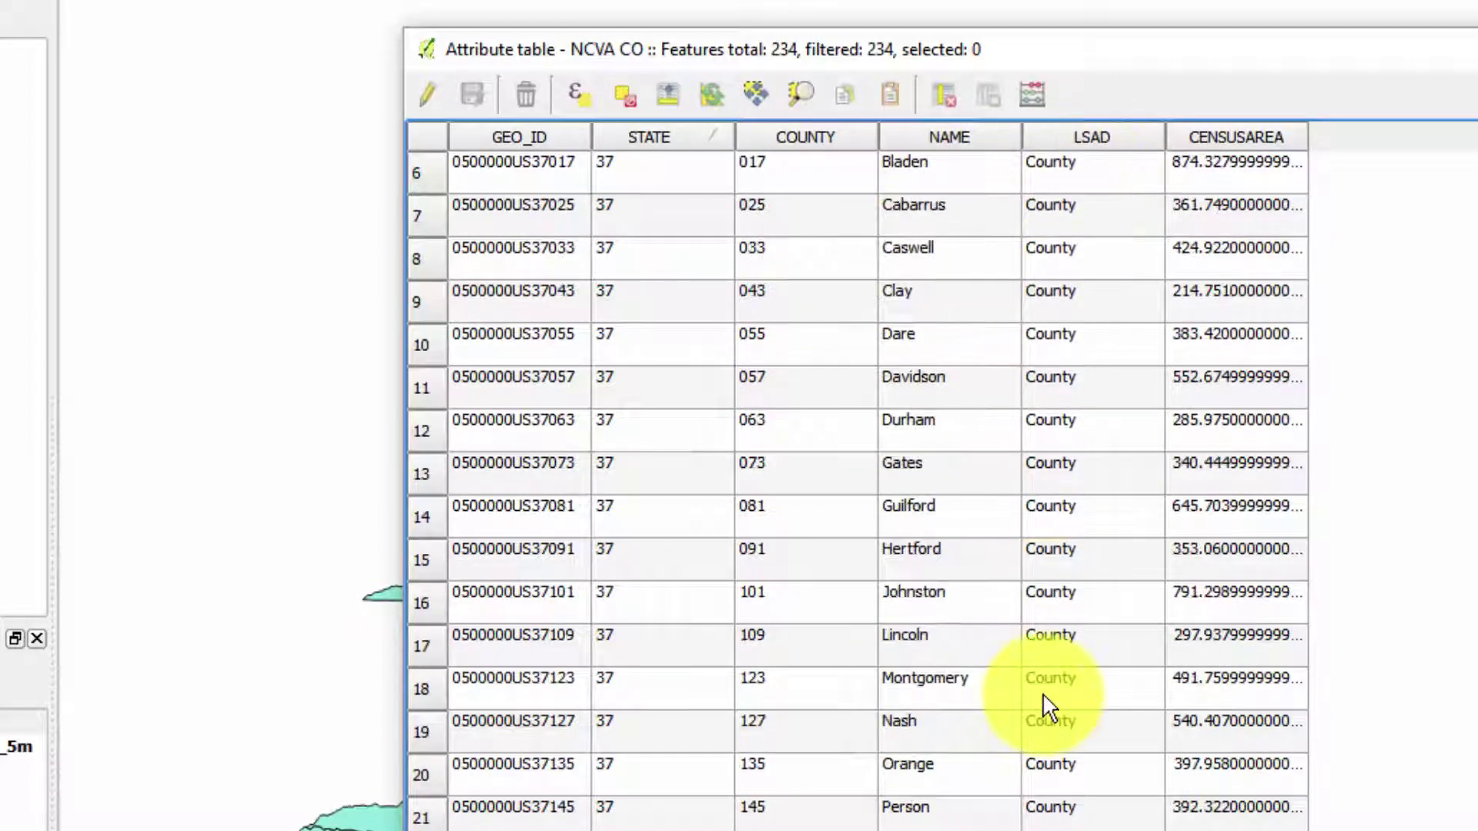
pyautogui.scroll(-20, 1047, 704)
pyautogui.scroll(20, 1093, 758)
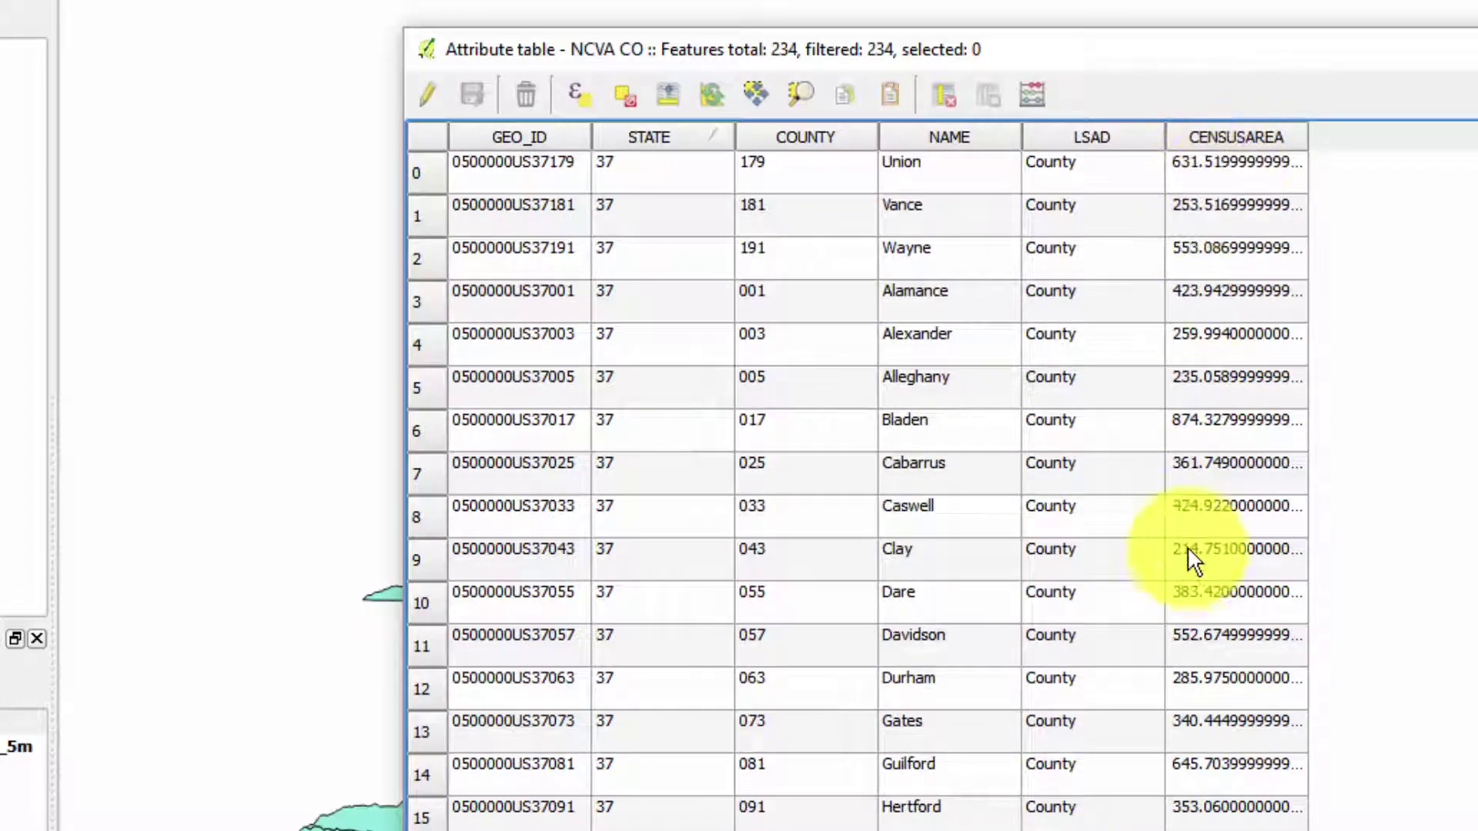
pyautogui.scroll(-3, 1192, 558)
pyautogui.scroll(3, 1185, 524)
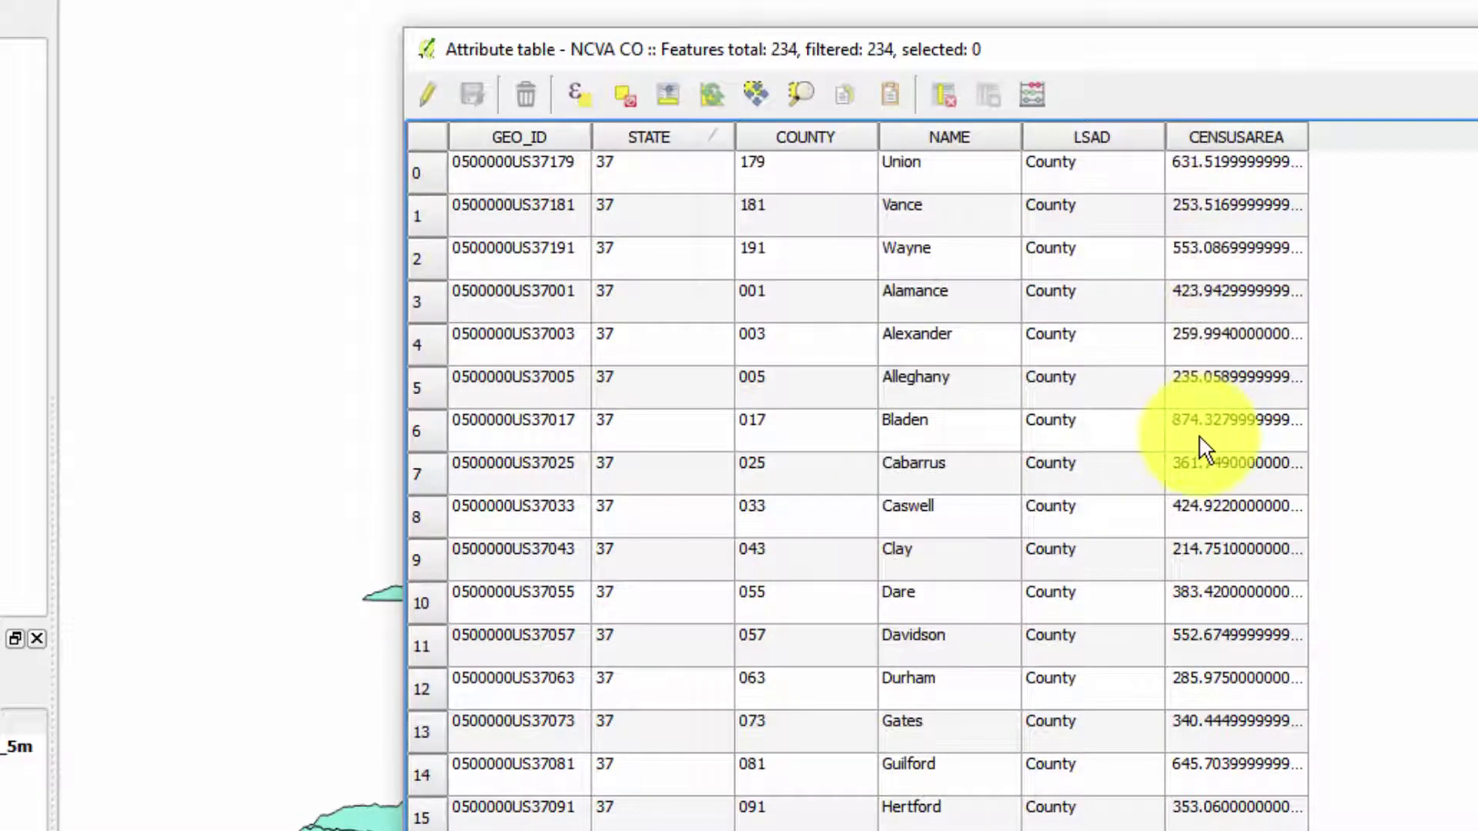
pyautogui.scroll(-20, 1197, 454)
pyautogui.scroll(20, 1190, 463)
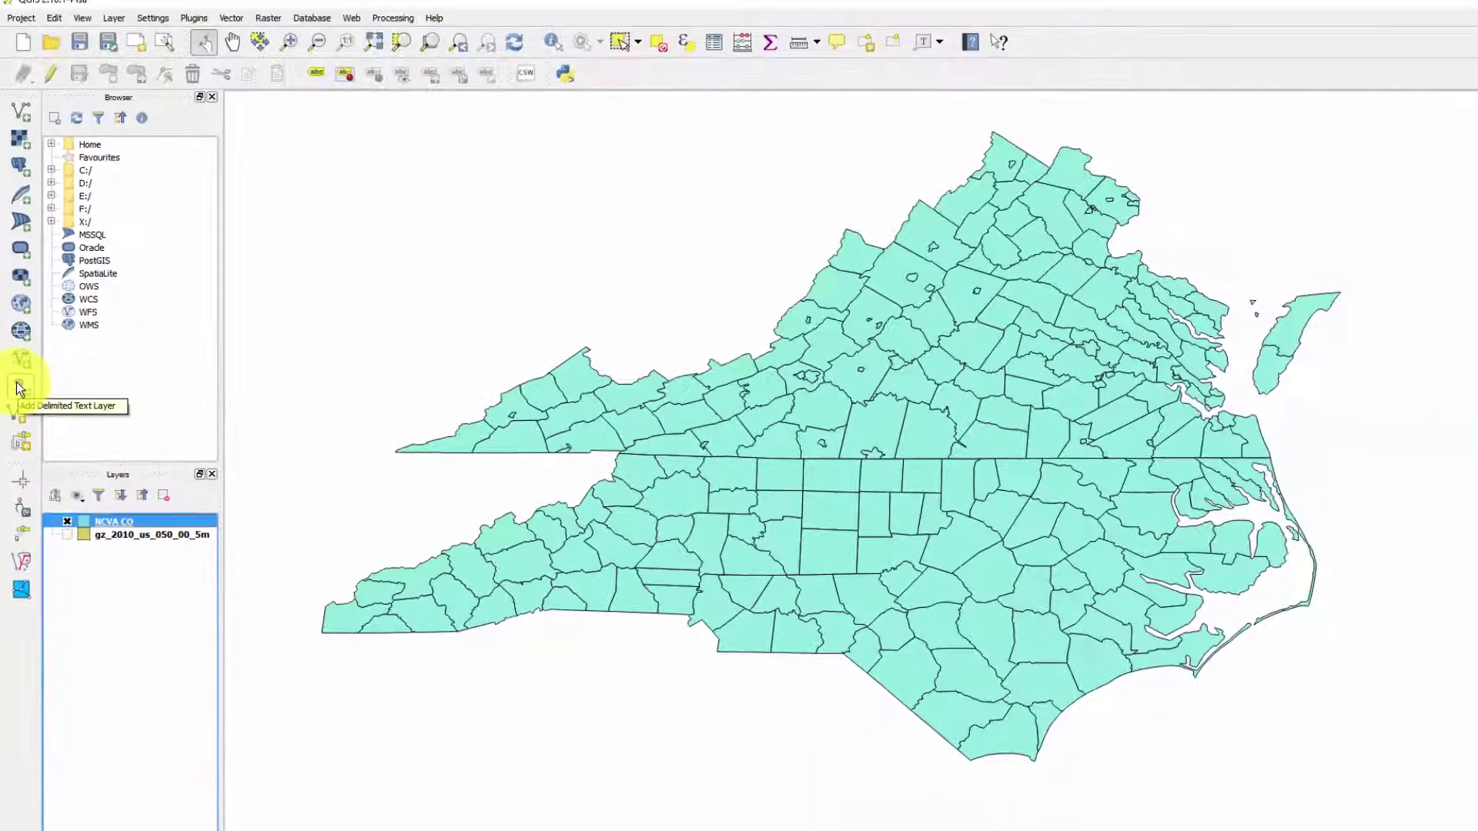
# Start a delimited text layer and load CODAT2003.csv from the QGIS Create Custom Spatial Data Set folder as its source file.
pyautogui.click(20, 389)
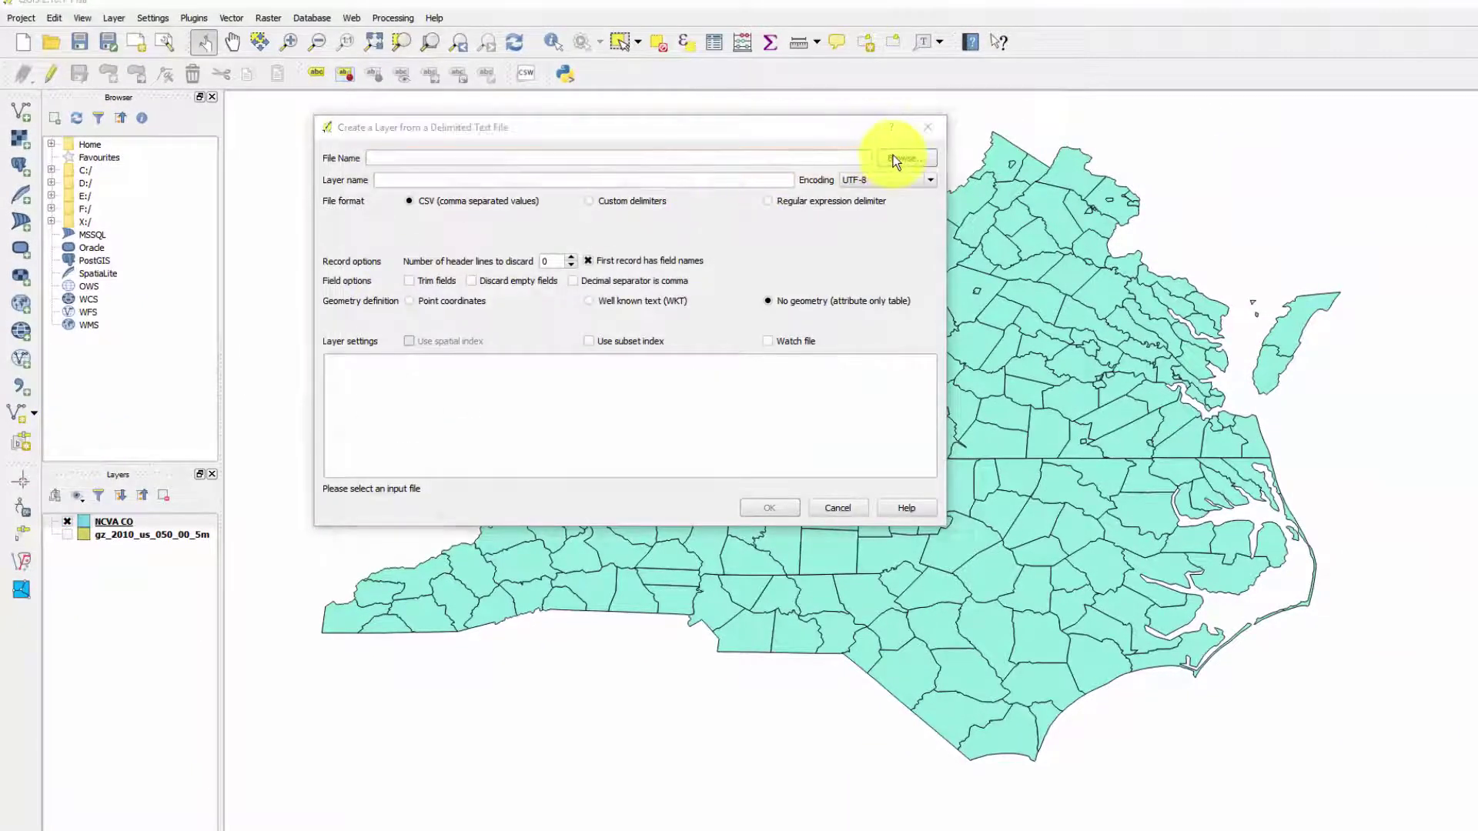
pyautogui.click(893, 155)
pyautogui.click(630, 180)
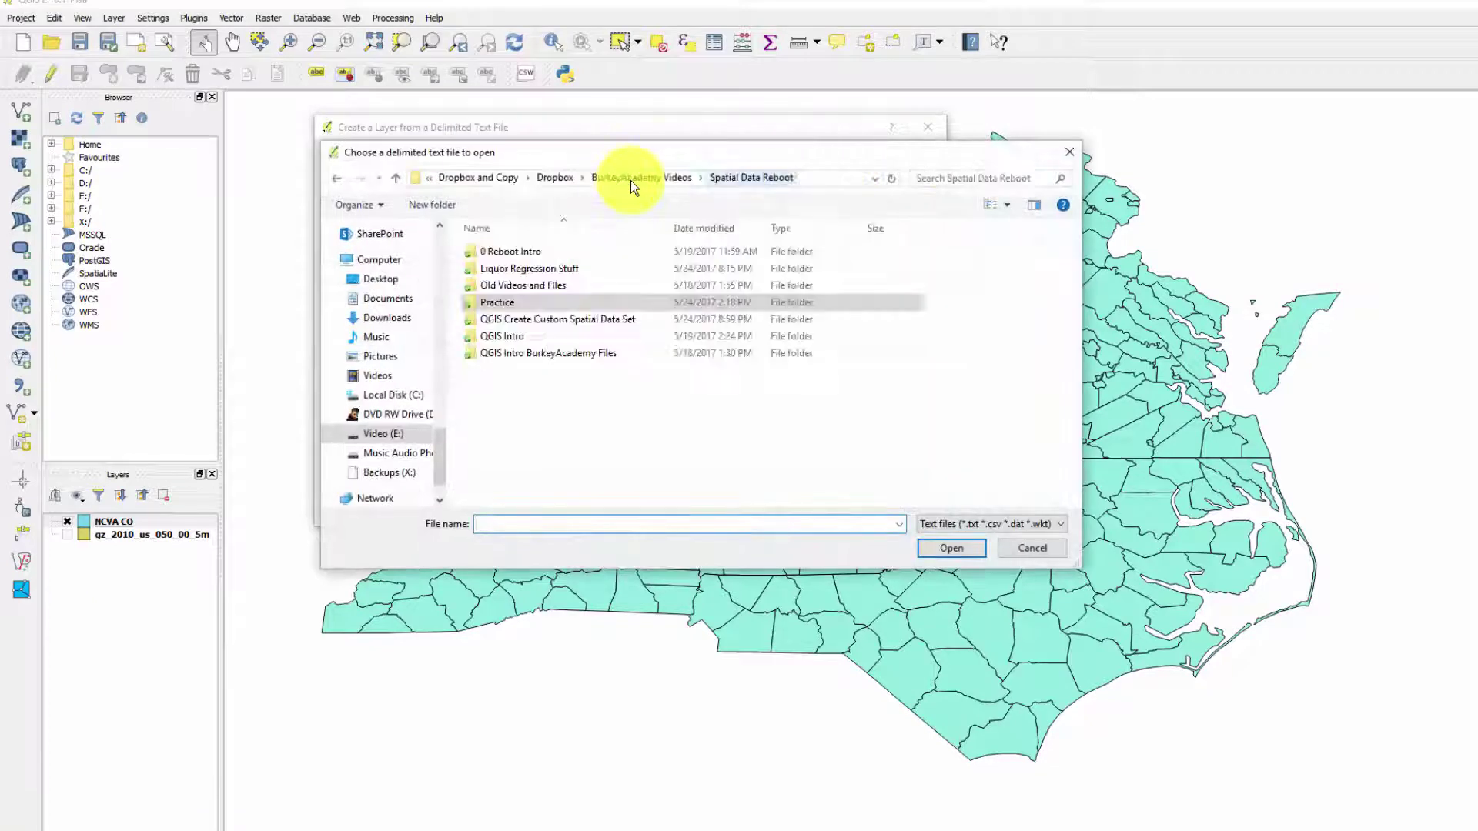
pyautogui.doubleClick(512, 318)
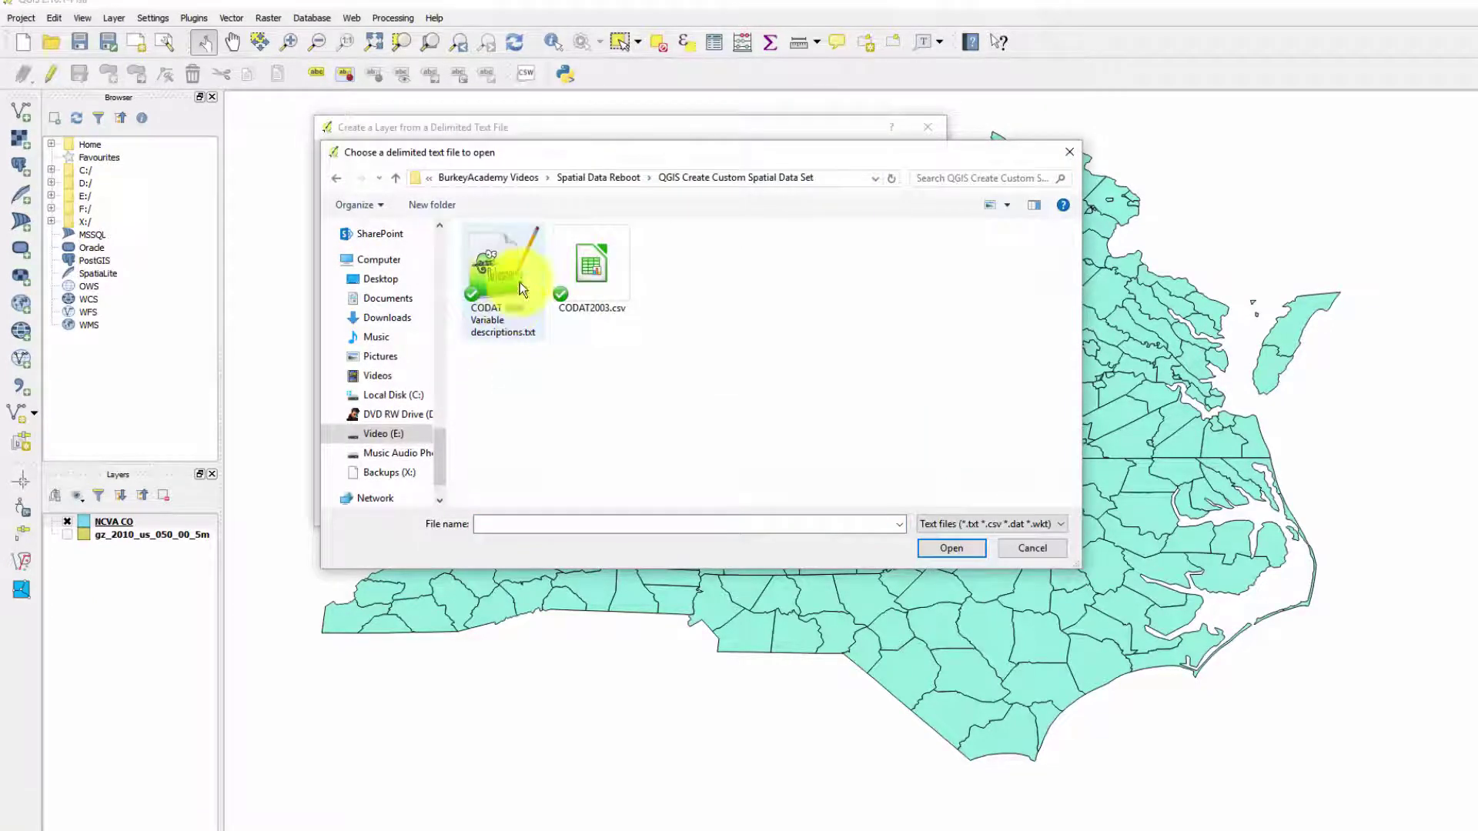
pyautogui.doubleClick(590, 305)
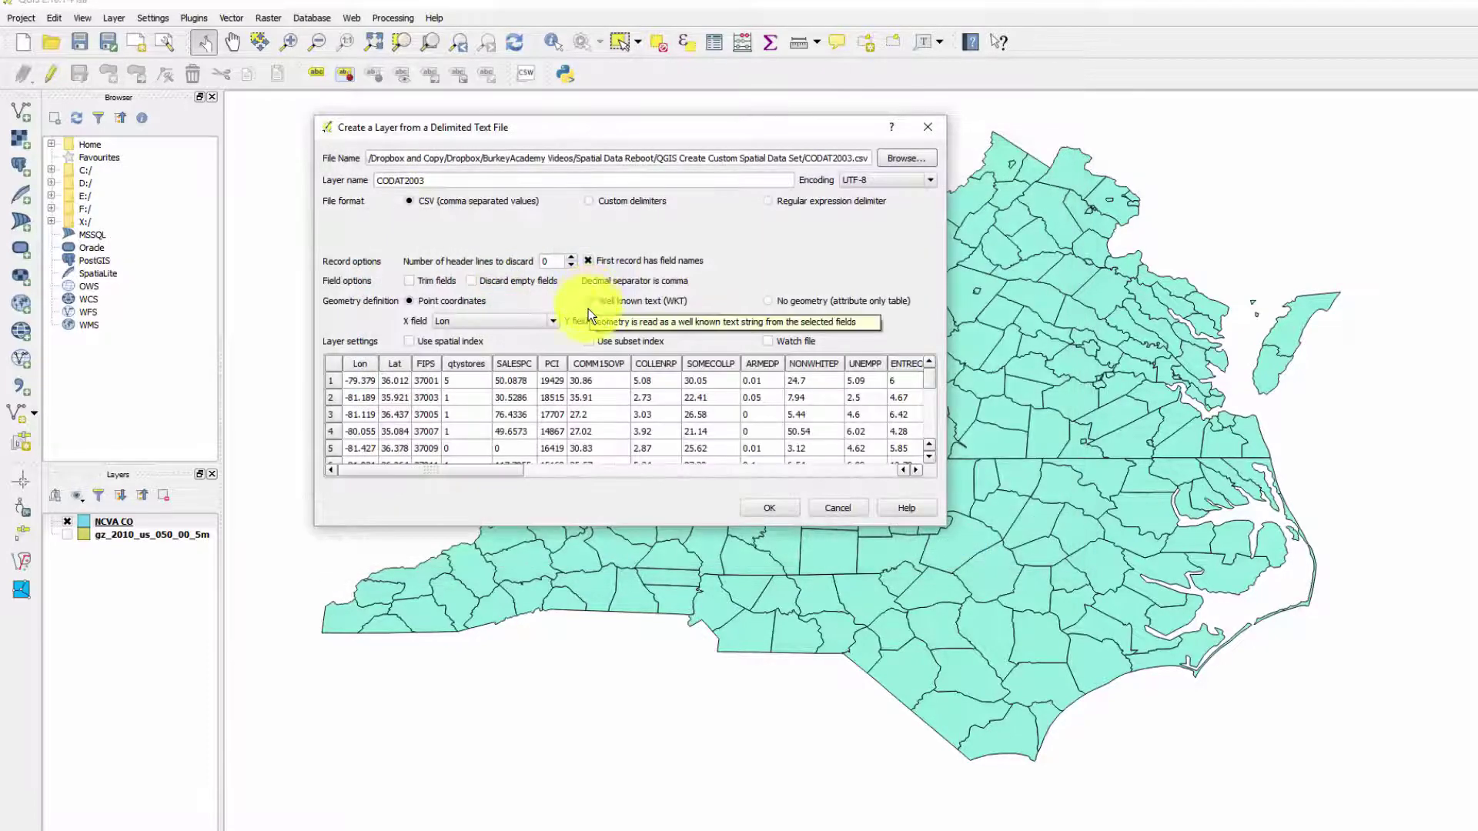
pyautogui.moveTo(503, 468)
pyautogui.mouseDown()
pyautogui.moveTo(566, 483)
pyautogui.moveTo(933, 466)
pyautogui.moveTo(479, 473)
pyautogui.mouseUp()
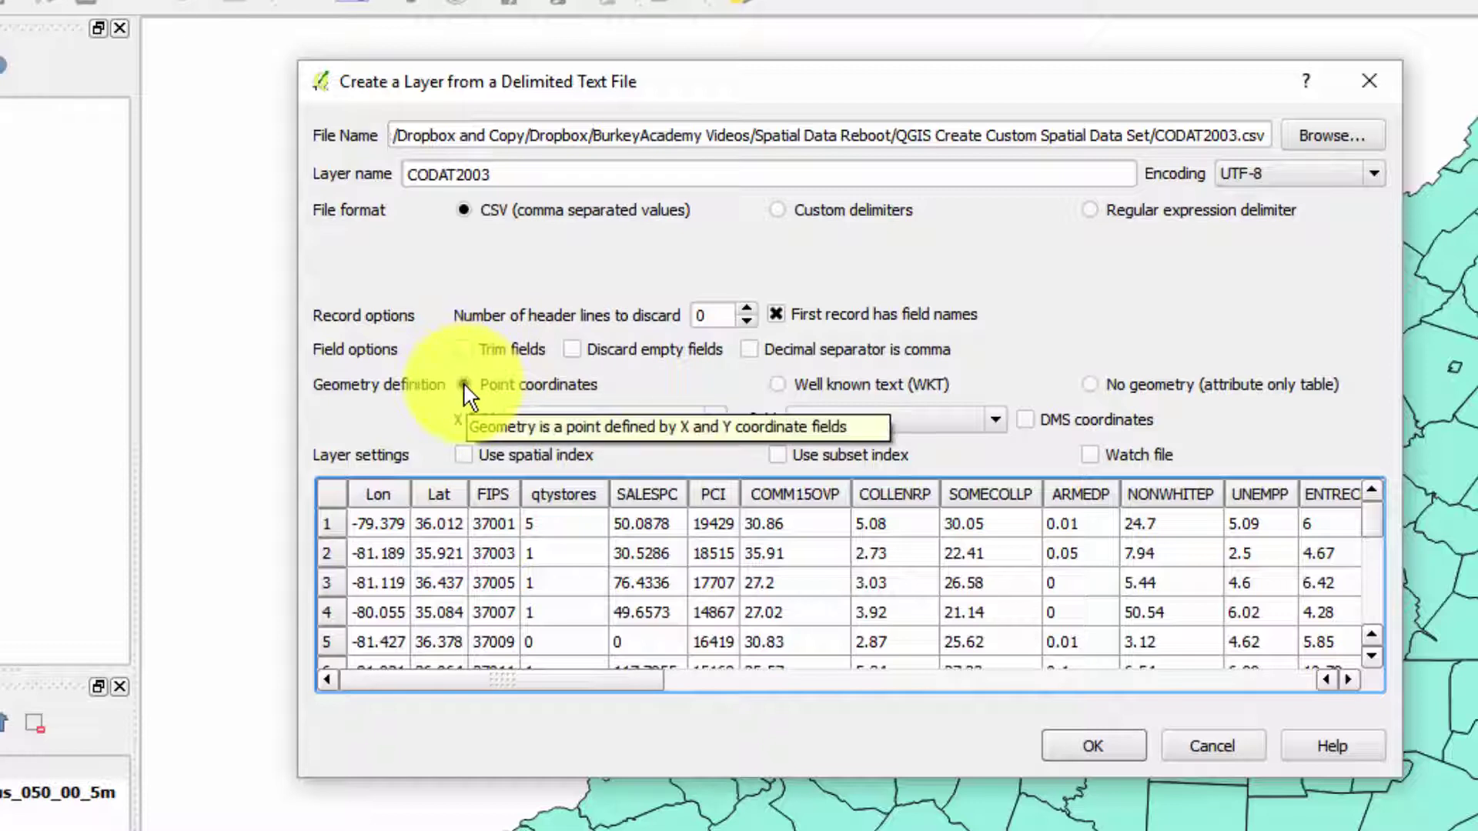
# Import CODAT2003 as an attribute-only table with no geometry and inspect the FIPS field in its attribute table.
pyautogui.click(1090, 387)
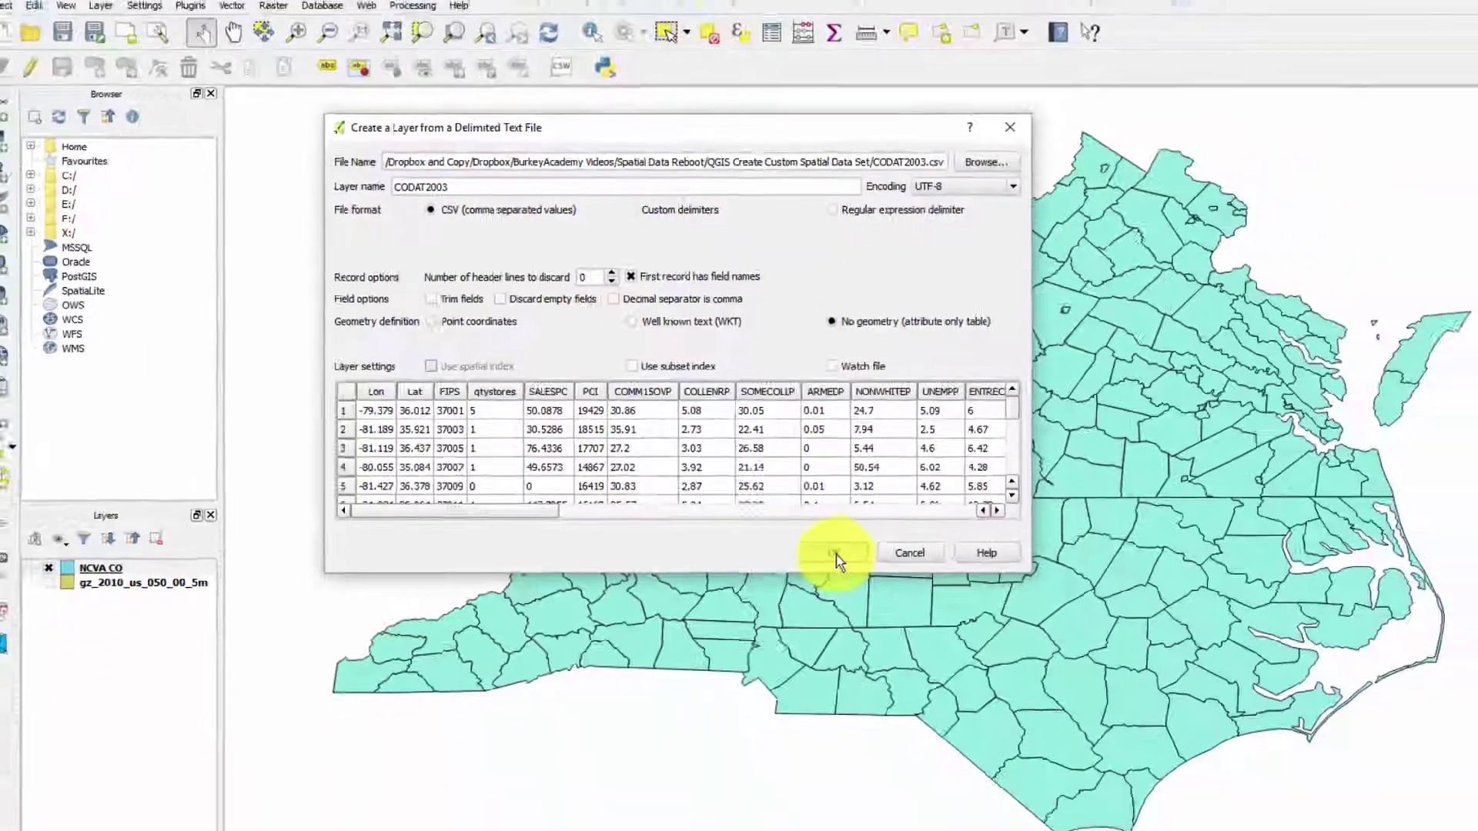
pyautogui.click(1053, 716)
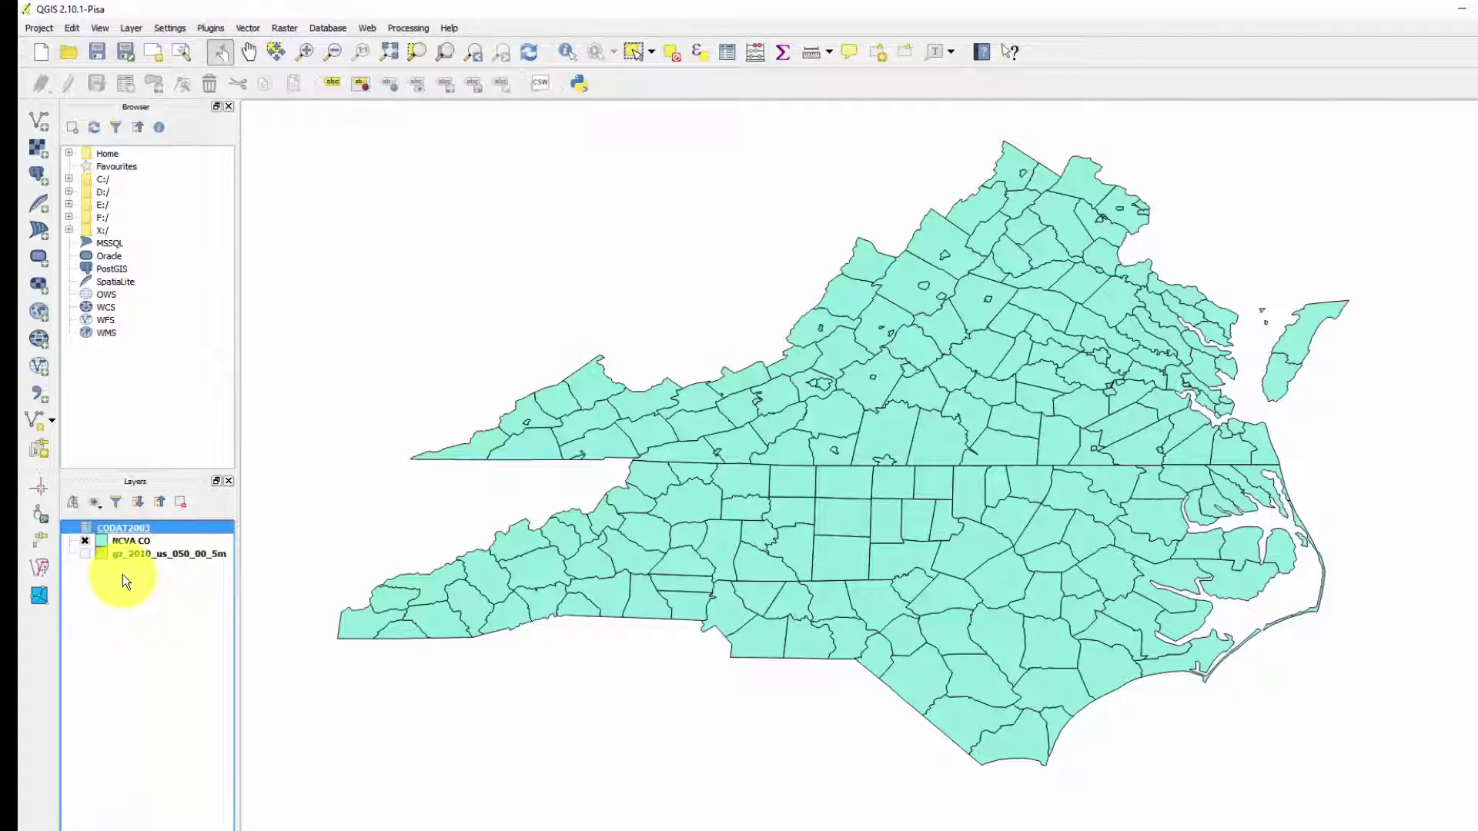
pyautogui.rightClick(128, 528)
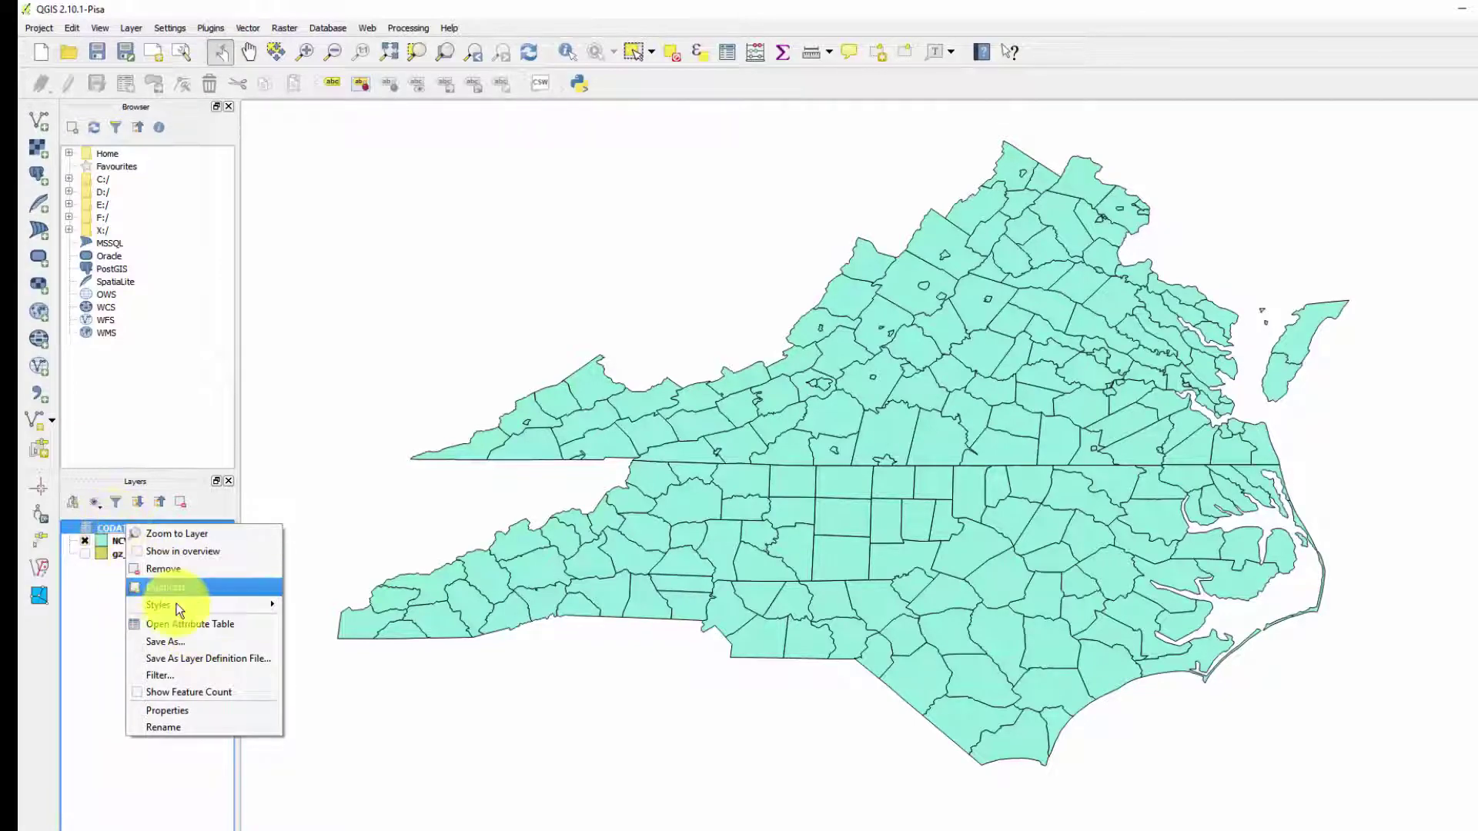
pyautogui.click(199, 622)
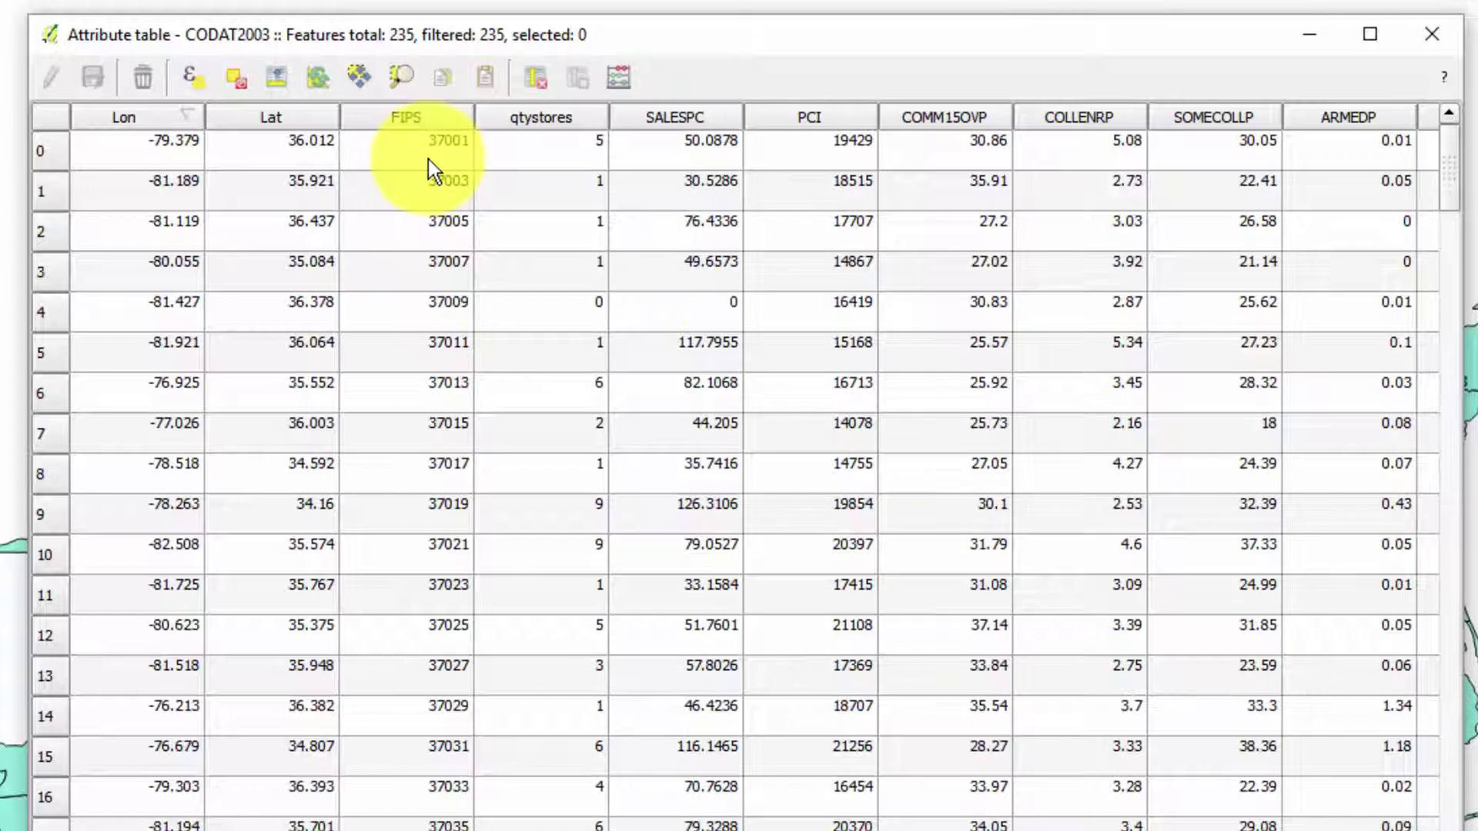
pyautogui.click(1430, 49)
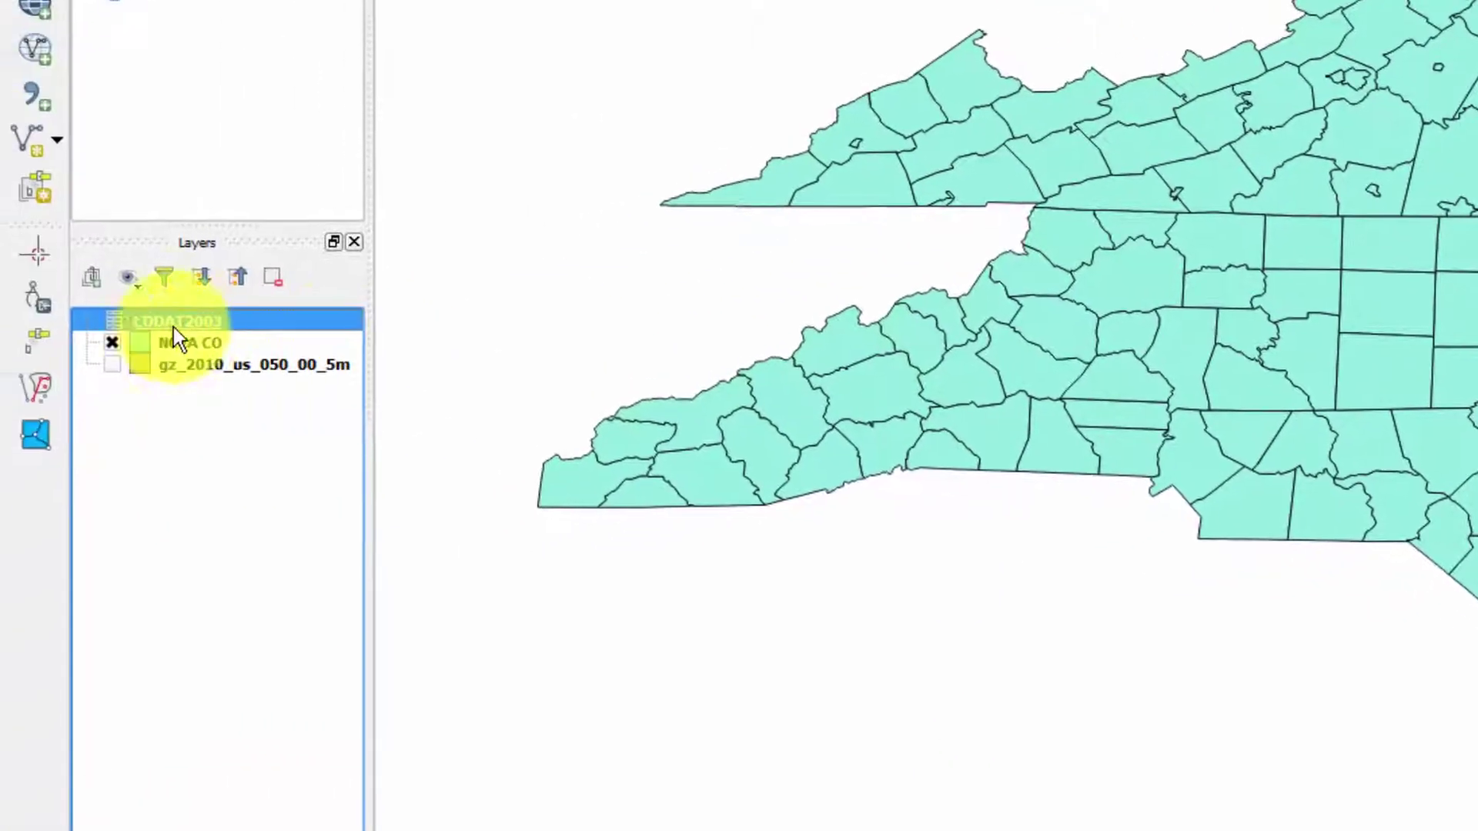
# Open the NCVA CO attribute table, enable editing on the layer and check the editable county boundaries on the map behind it.
pyautogui.rightClick(178, 344)
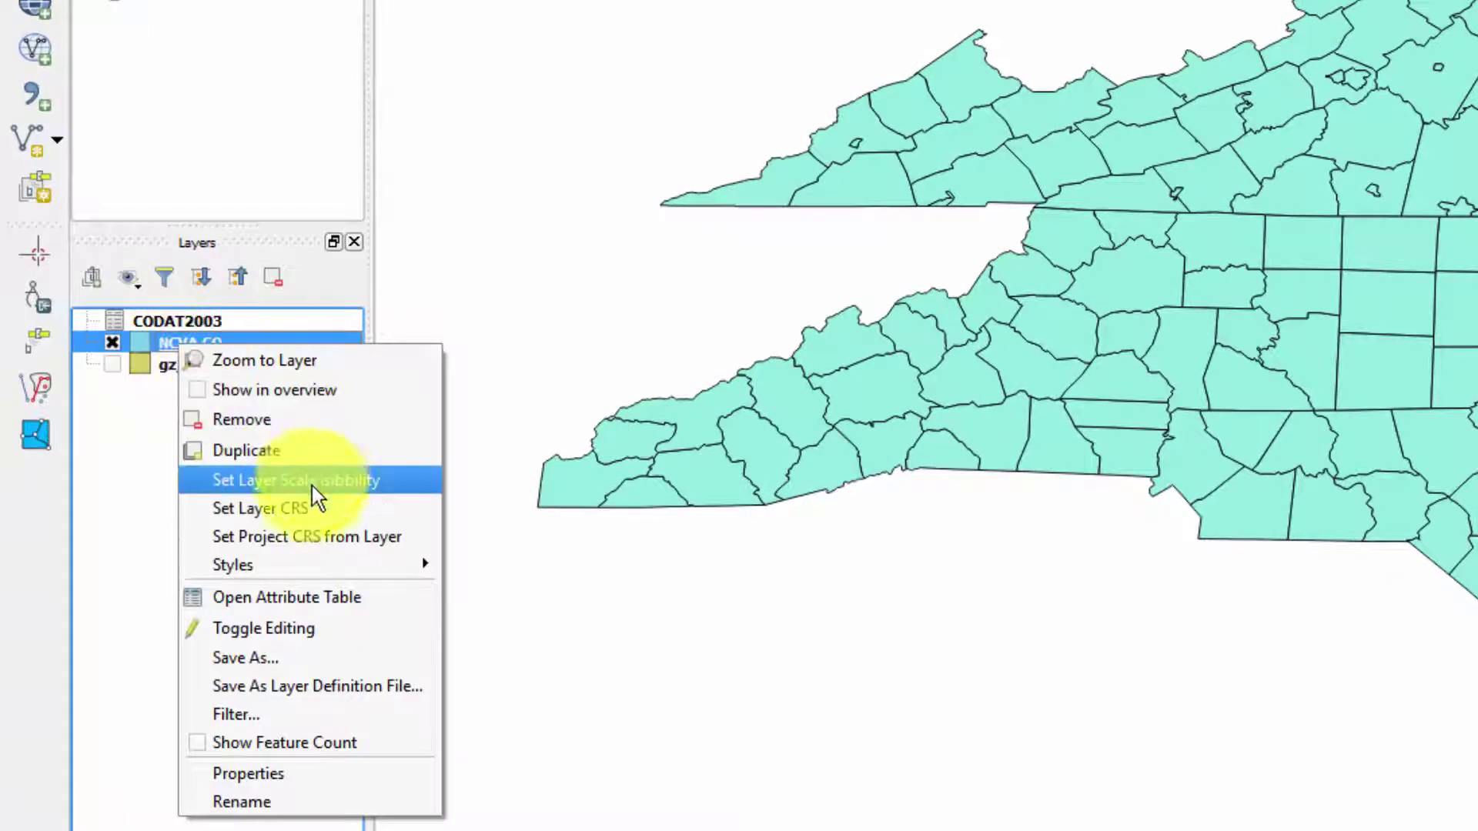
pyautogui.click(223, 597)
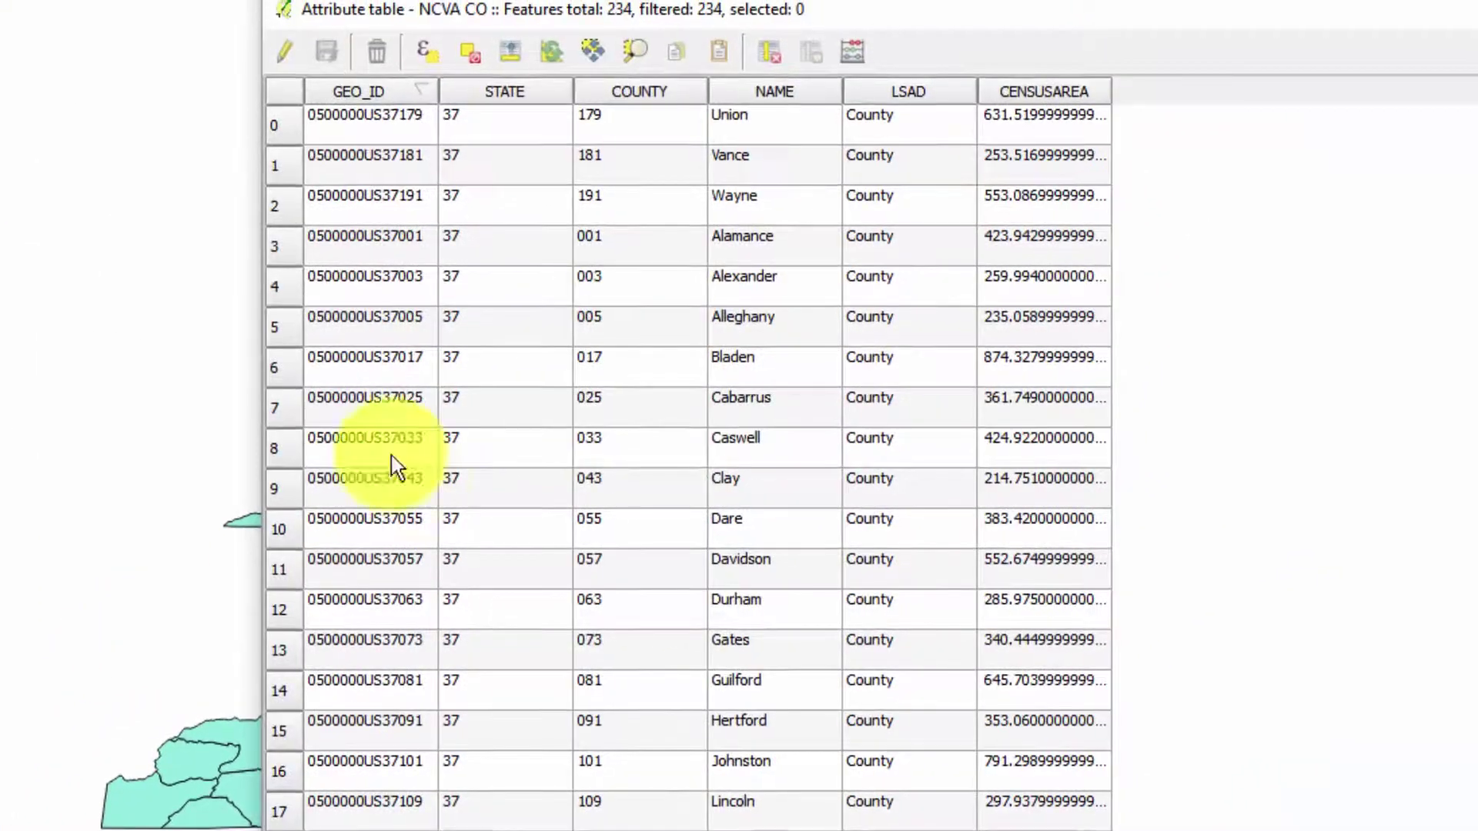
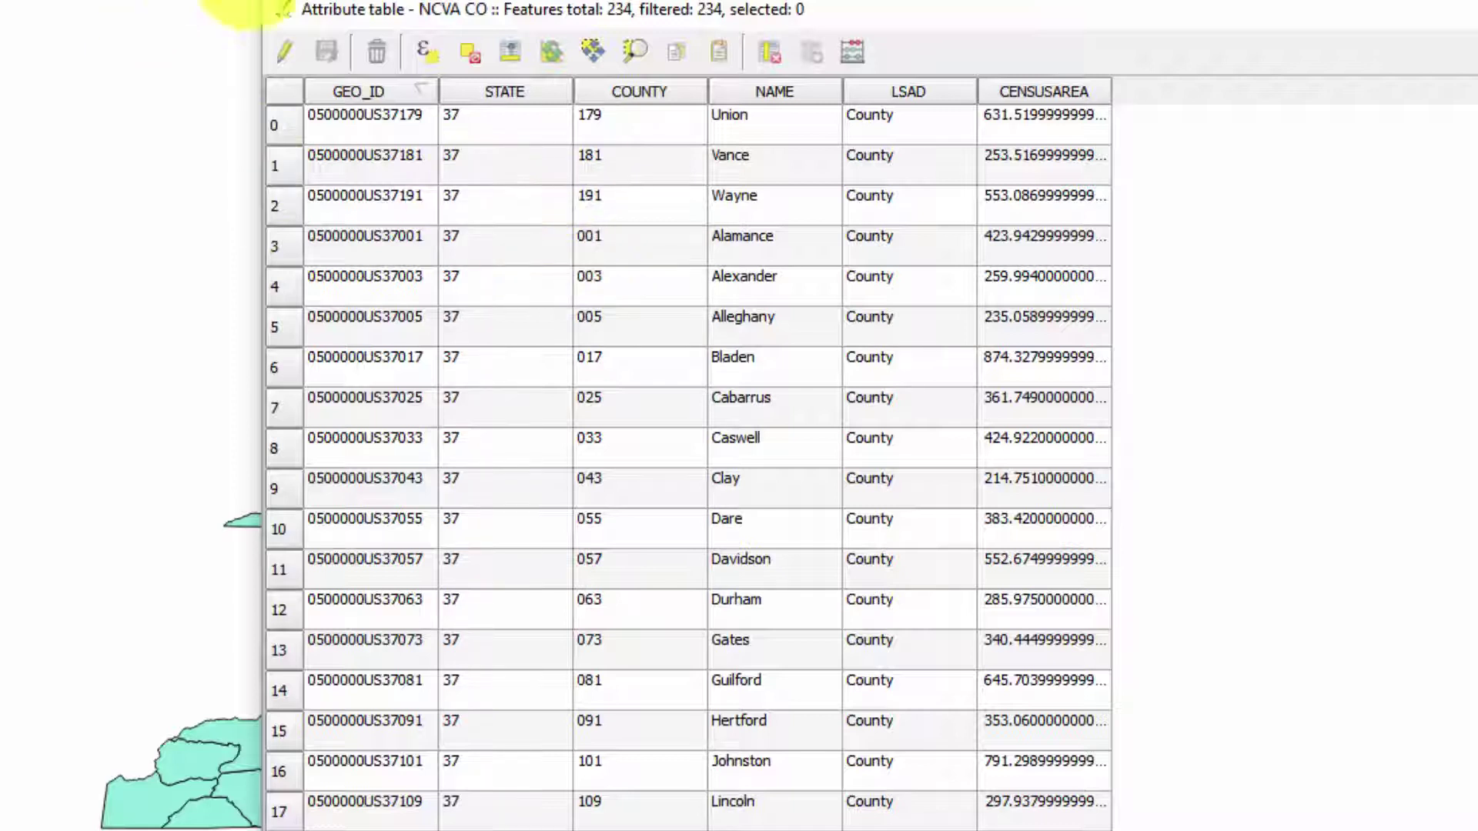
pyautogui.click(284, 53)
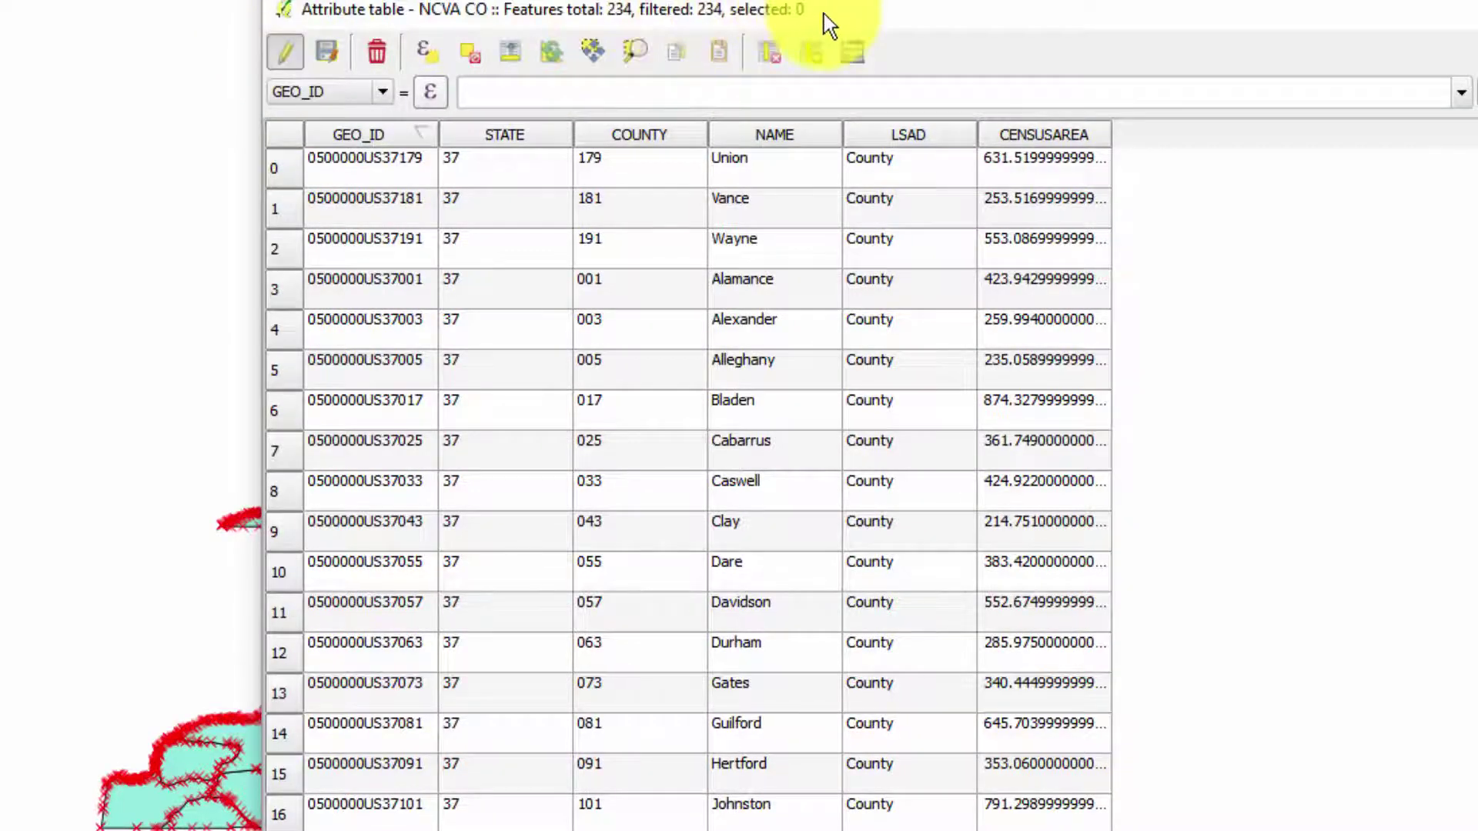
pyautogui.moveTo(824, 13); pyautogui.dragTo(861, 648)
pyautogui.moveTo(870, 728); pyautogui.dragTo(877, 830)
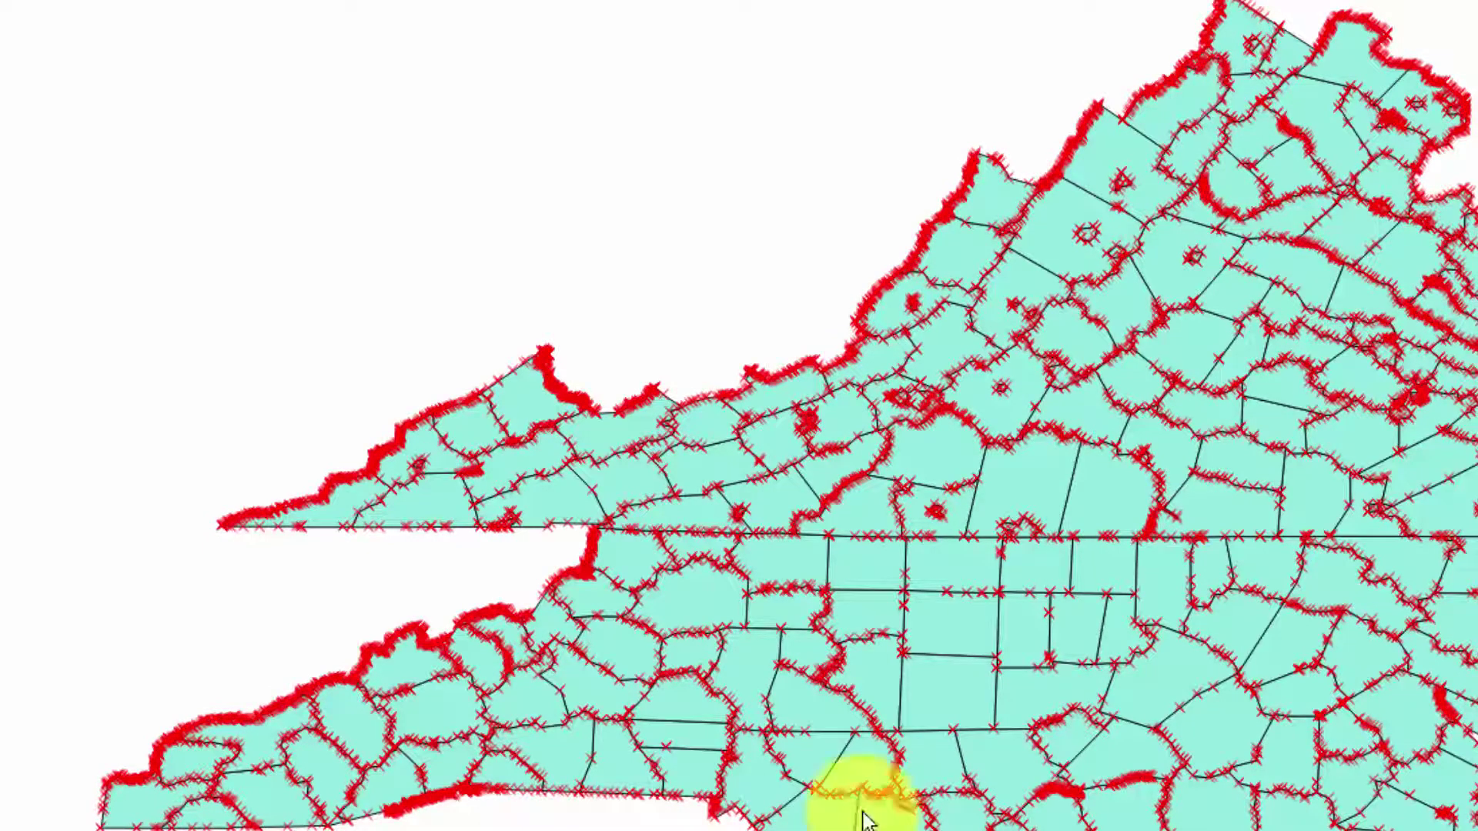
pyautogui.moveTo(852, 802); pyautogui.dragTo(759, 1)
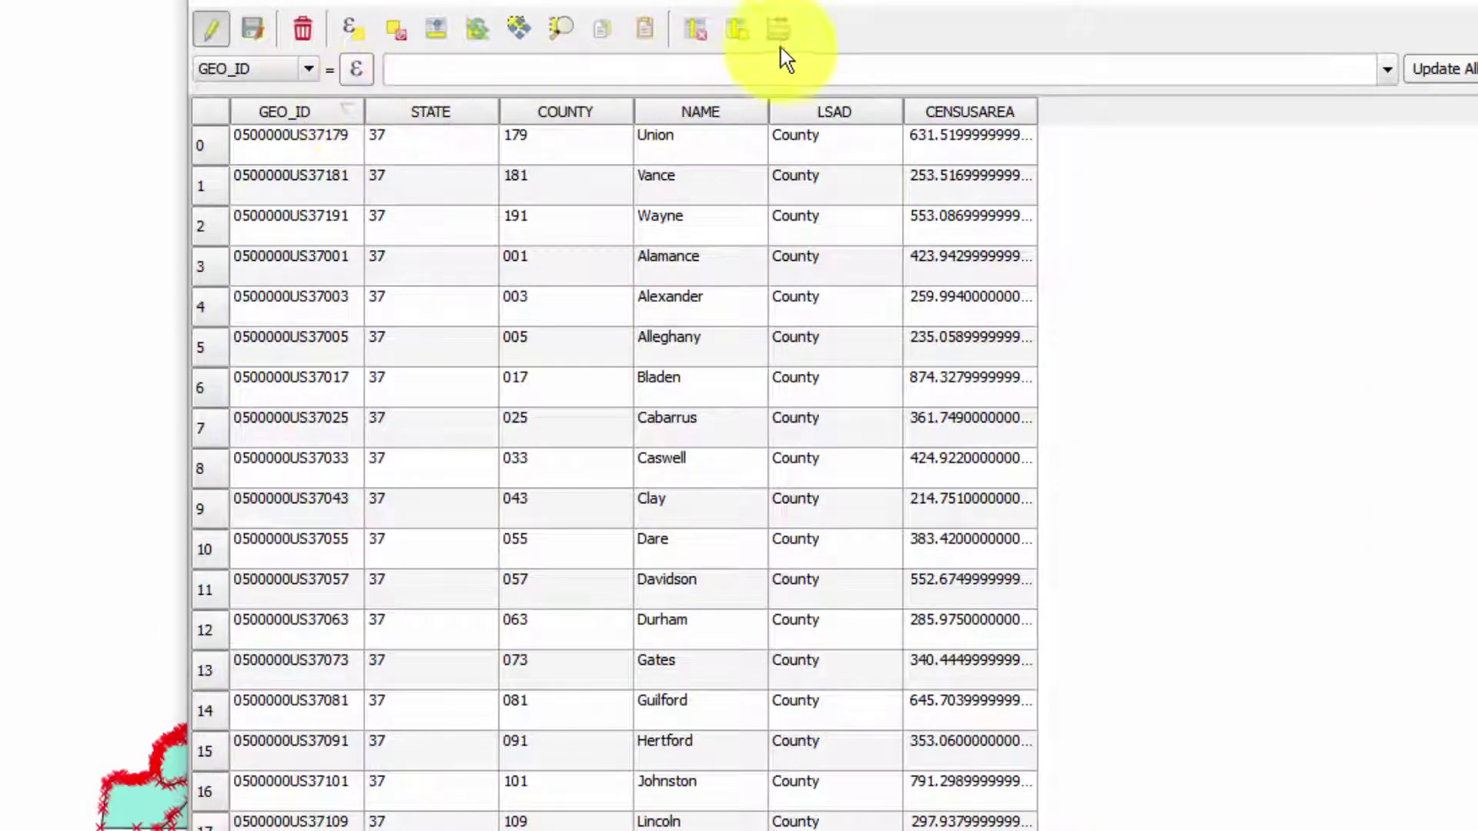
# Add a column named FIPS2 of type Text (string) with a width of 5 to the NCVA CO table.
pyautogui.click(739, 33)
pyautogui.click(939, 436)
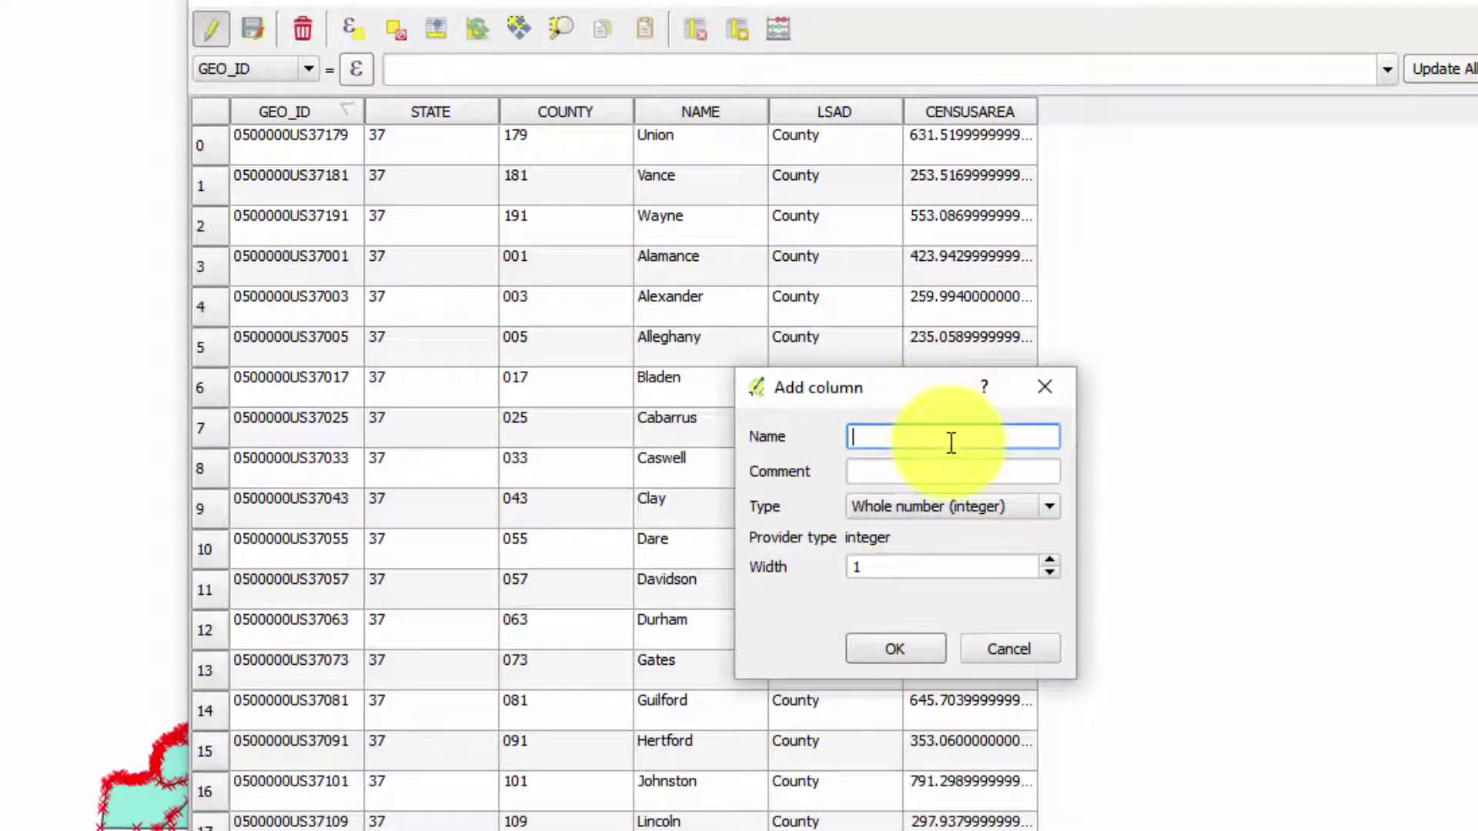
pyautogui.write('FIPS2')
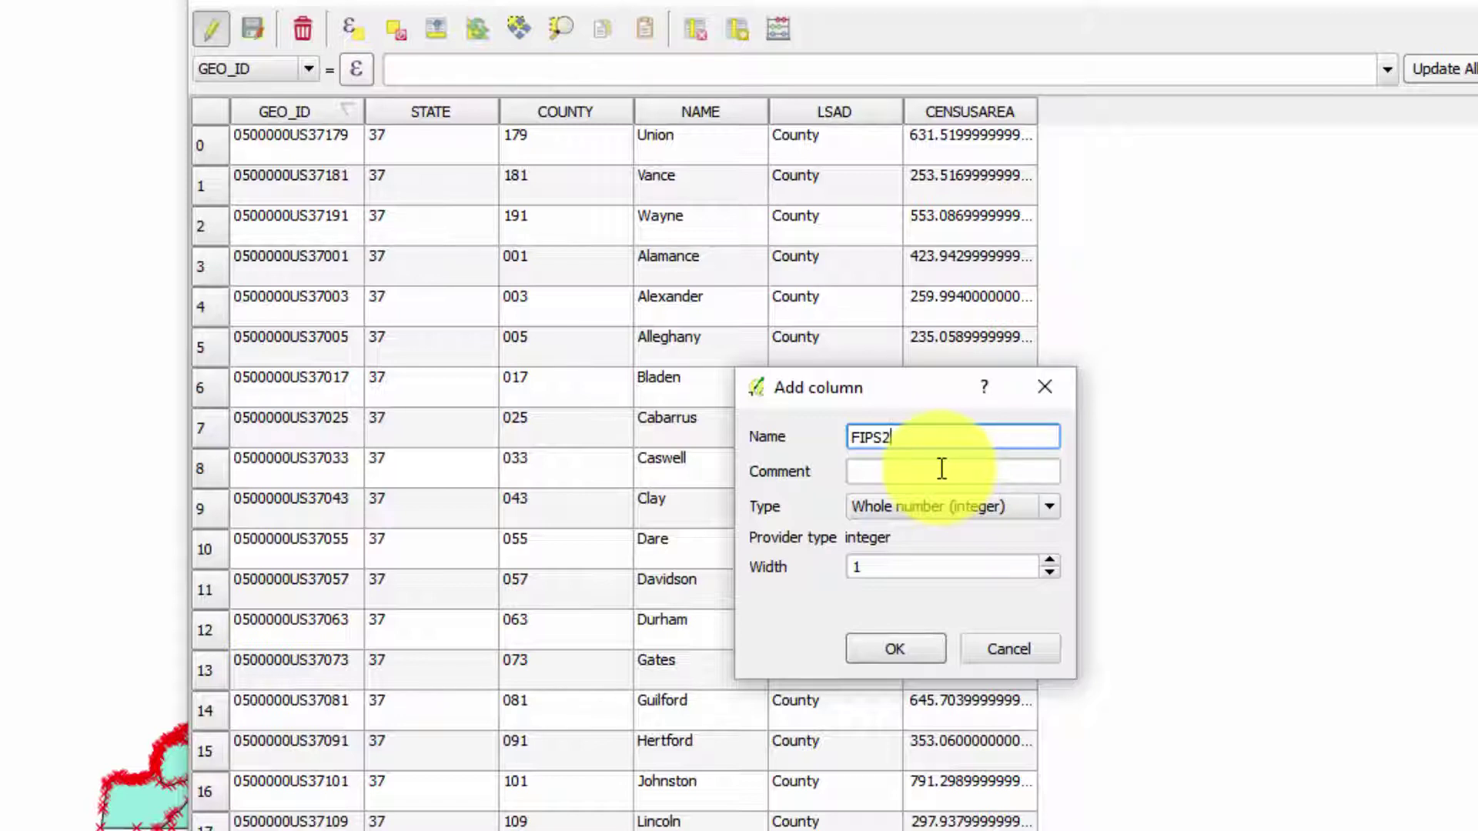
pyautogui.click(1049, 505)
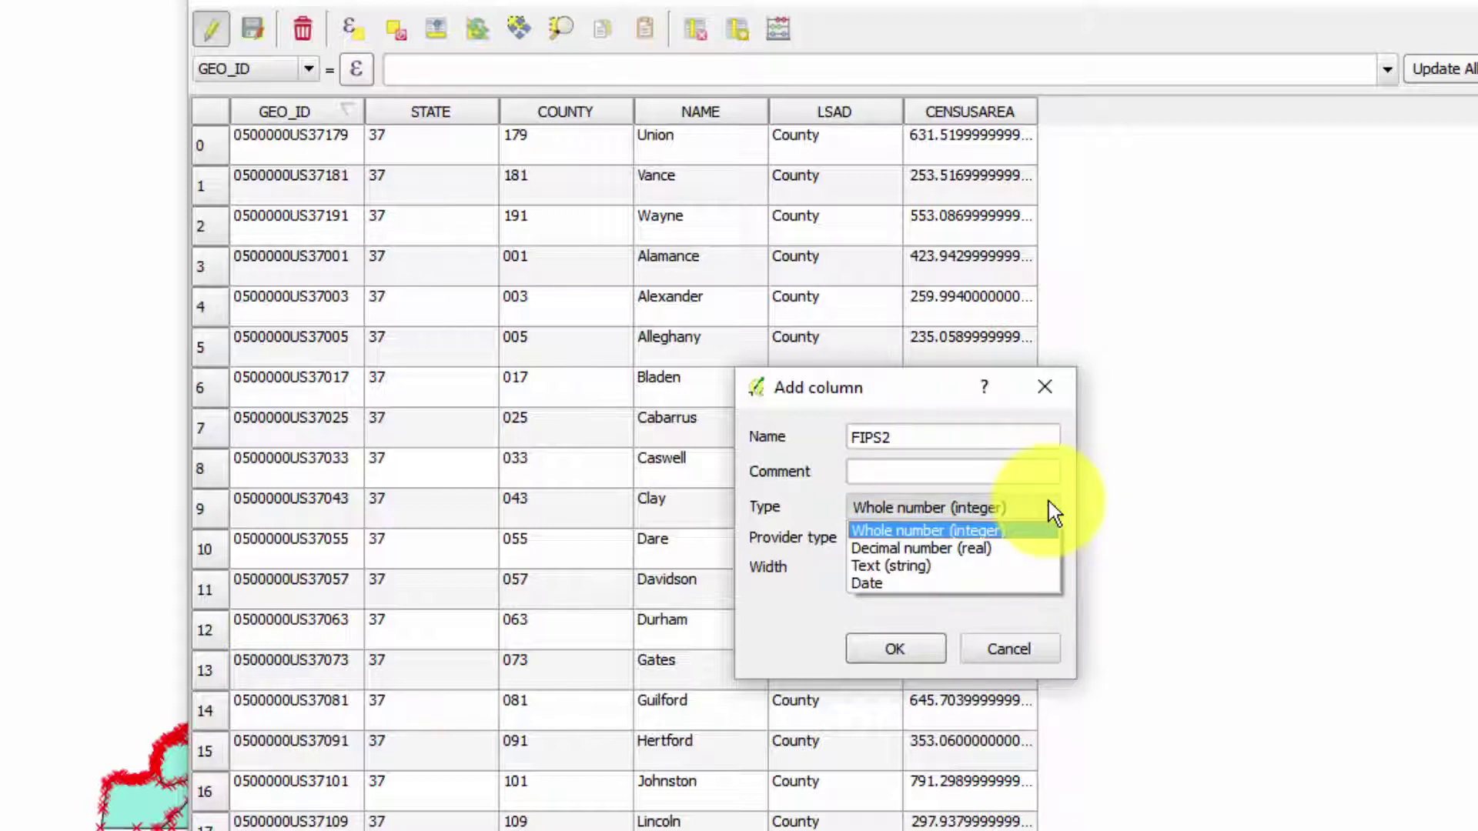
pyautogui.click(1013, 566)
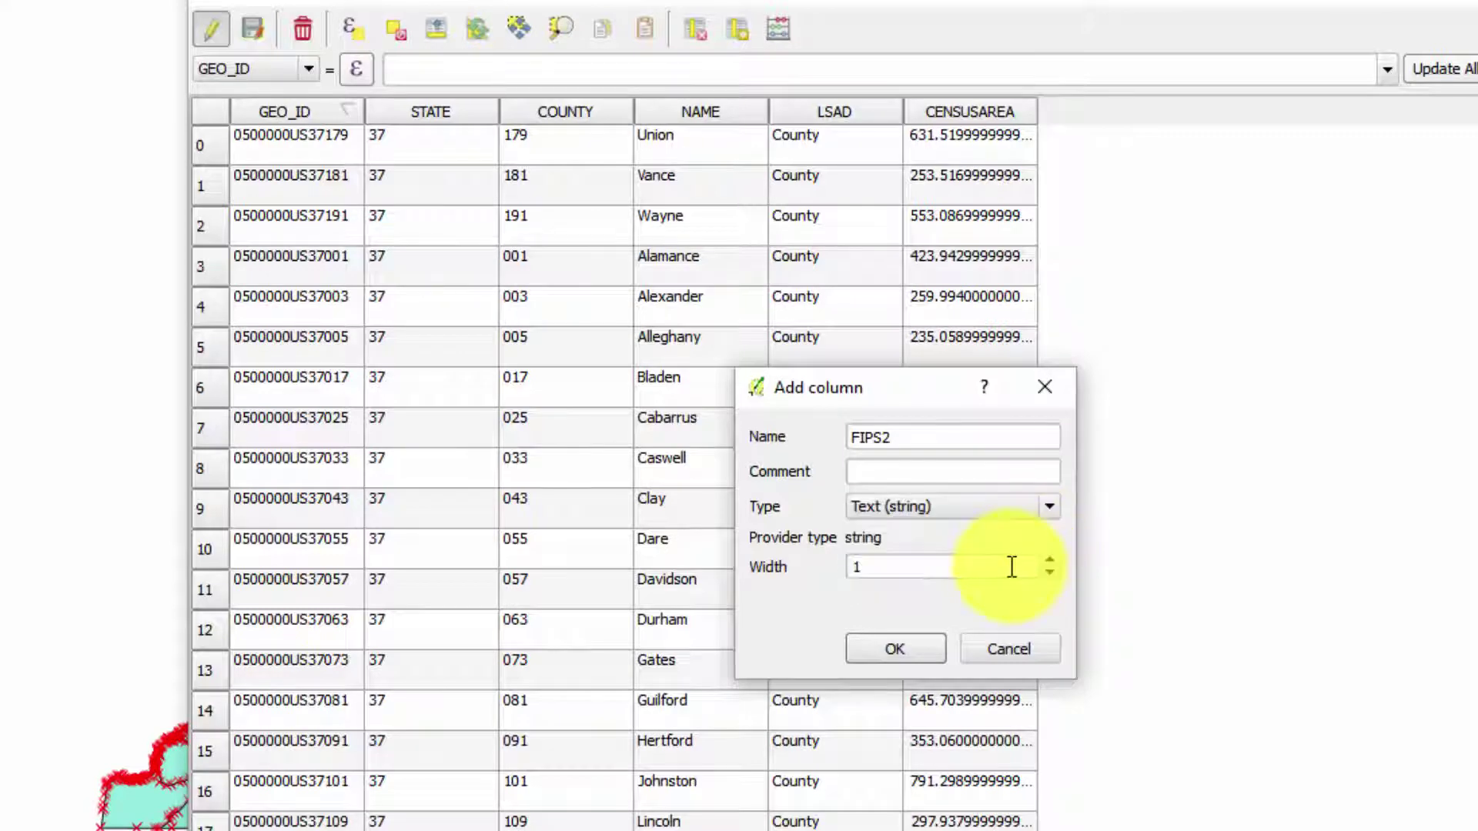
pyautogui.click(1050, 560)
pyautogui.click(1050, 560)
pyautogui.click(1050, 560)
pyautogui.click(1050, 561)
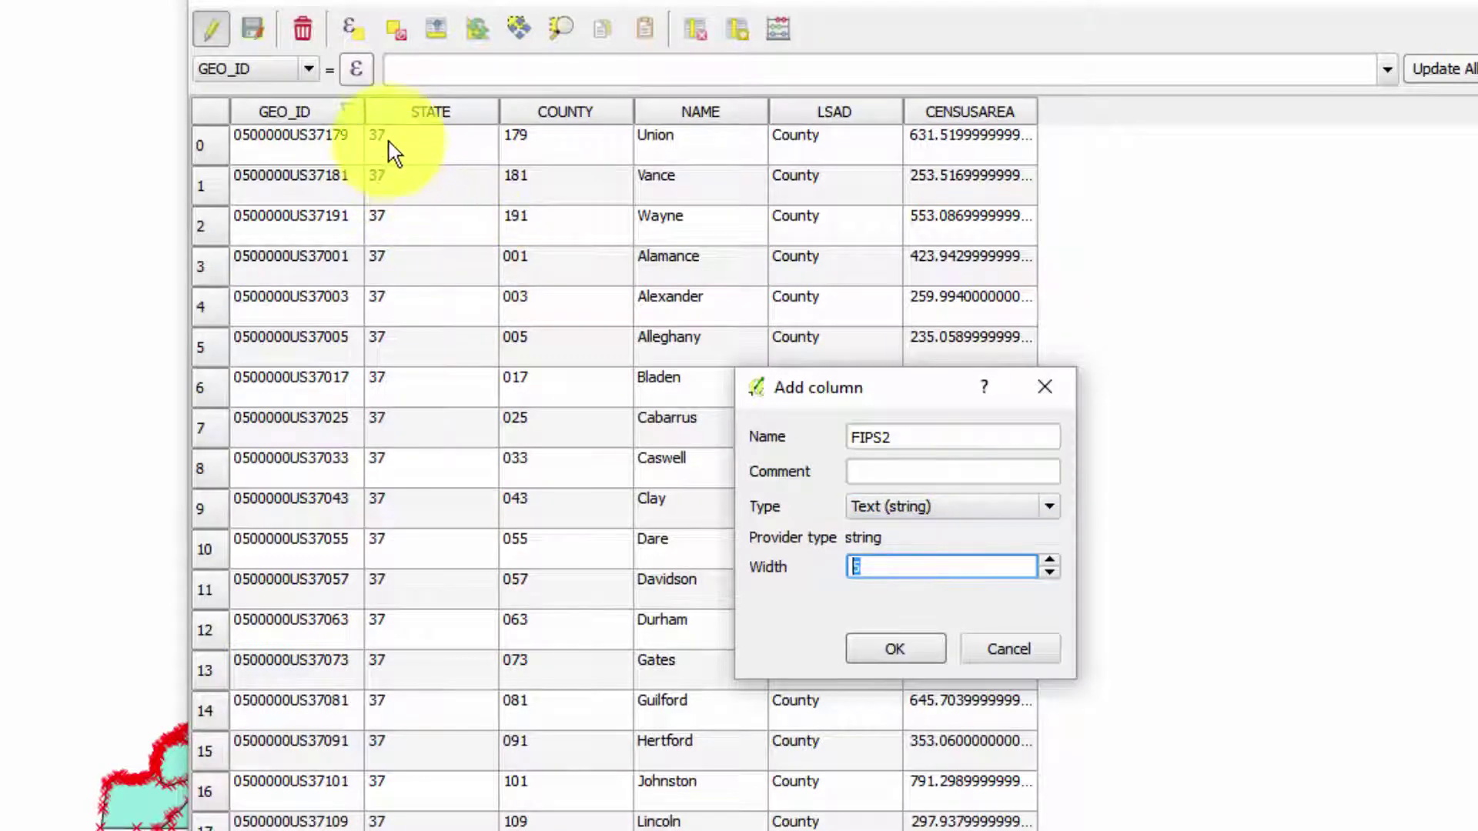
pyautogui.click(916, 653)
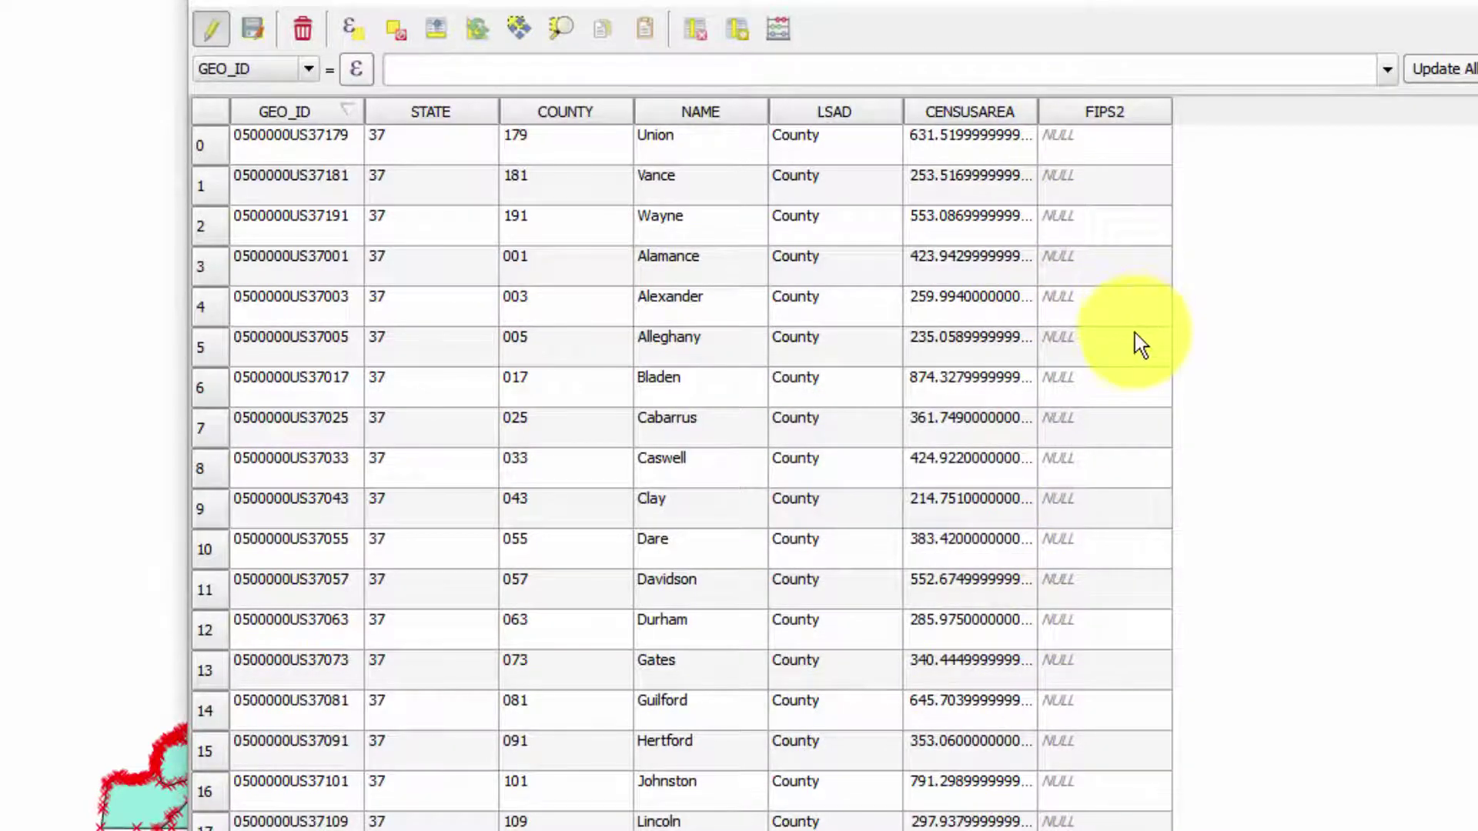
# Use the field calculator to update the existing FIPS2 field with the expression concat(STATE,COUNTY).
pyautogui.click(784, 35)
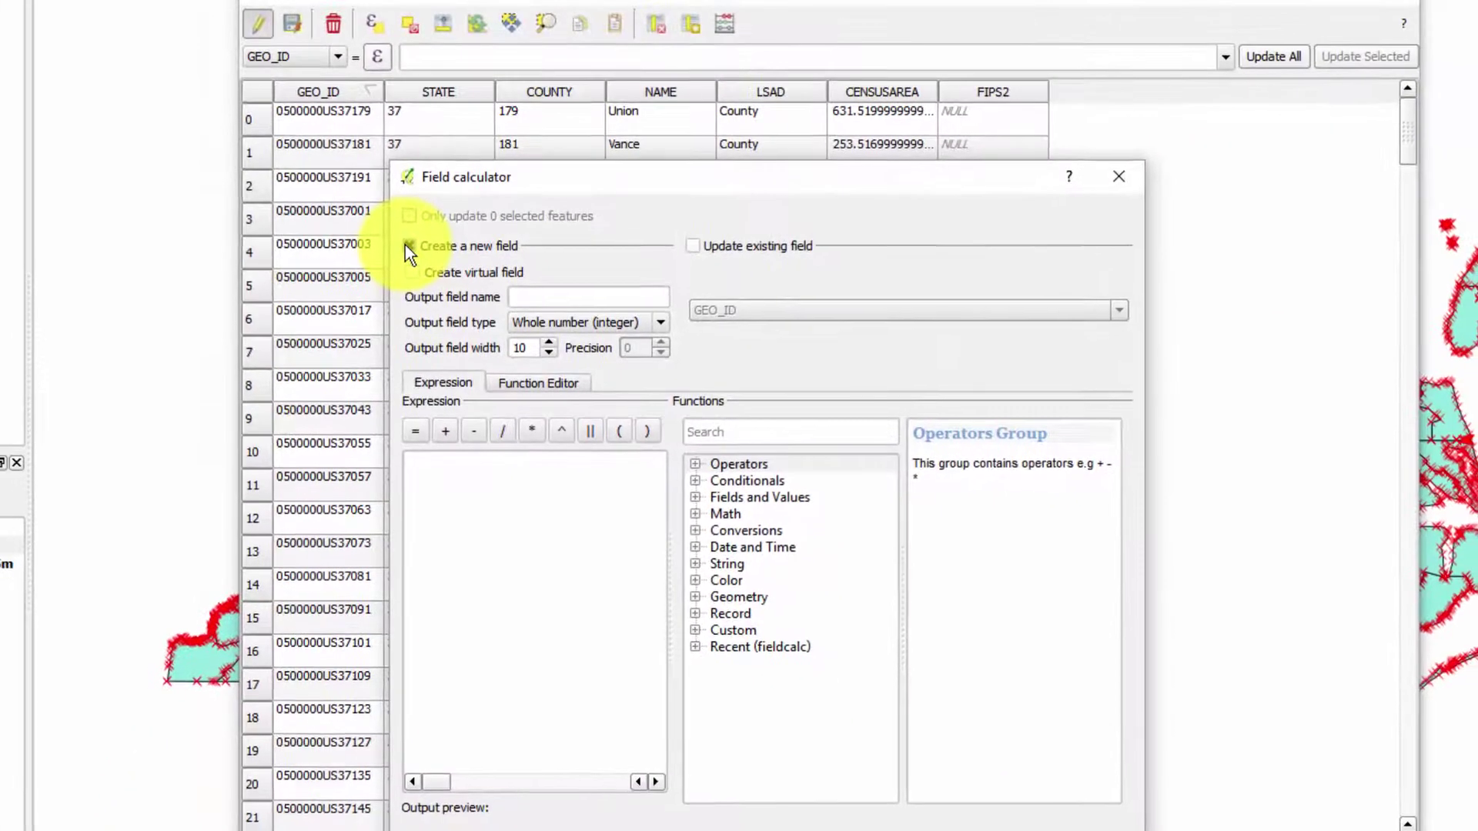
pyautogui.click(437, 243)
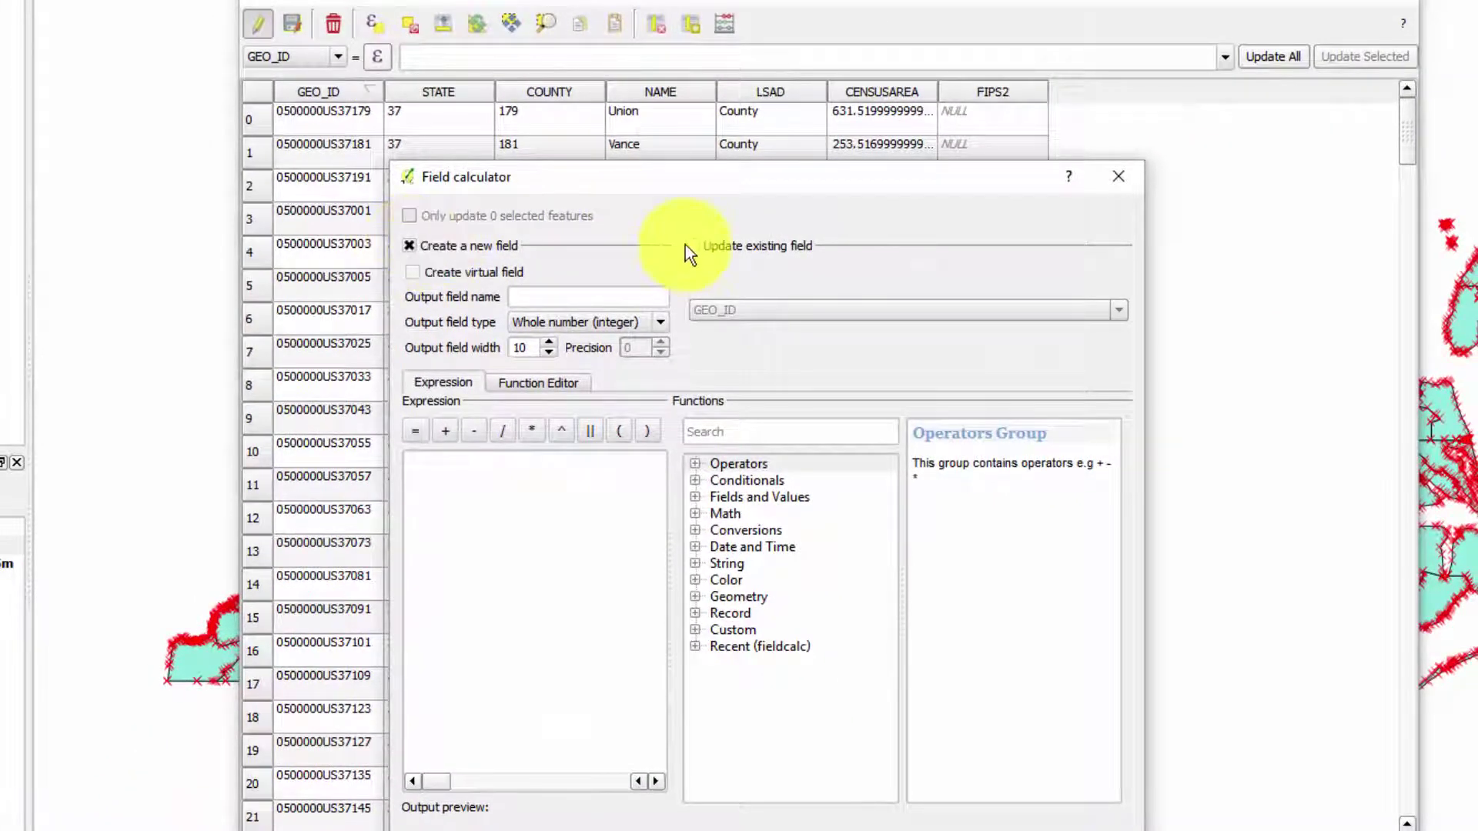
pyautogui.click(693, 244)
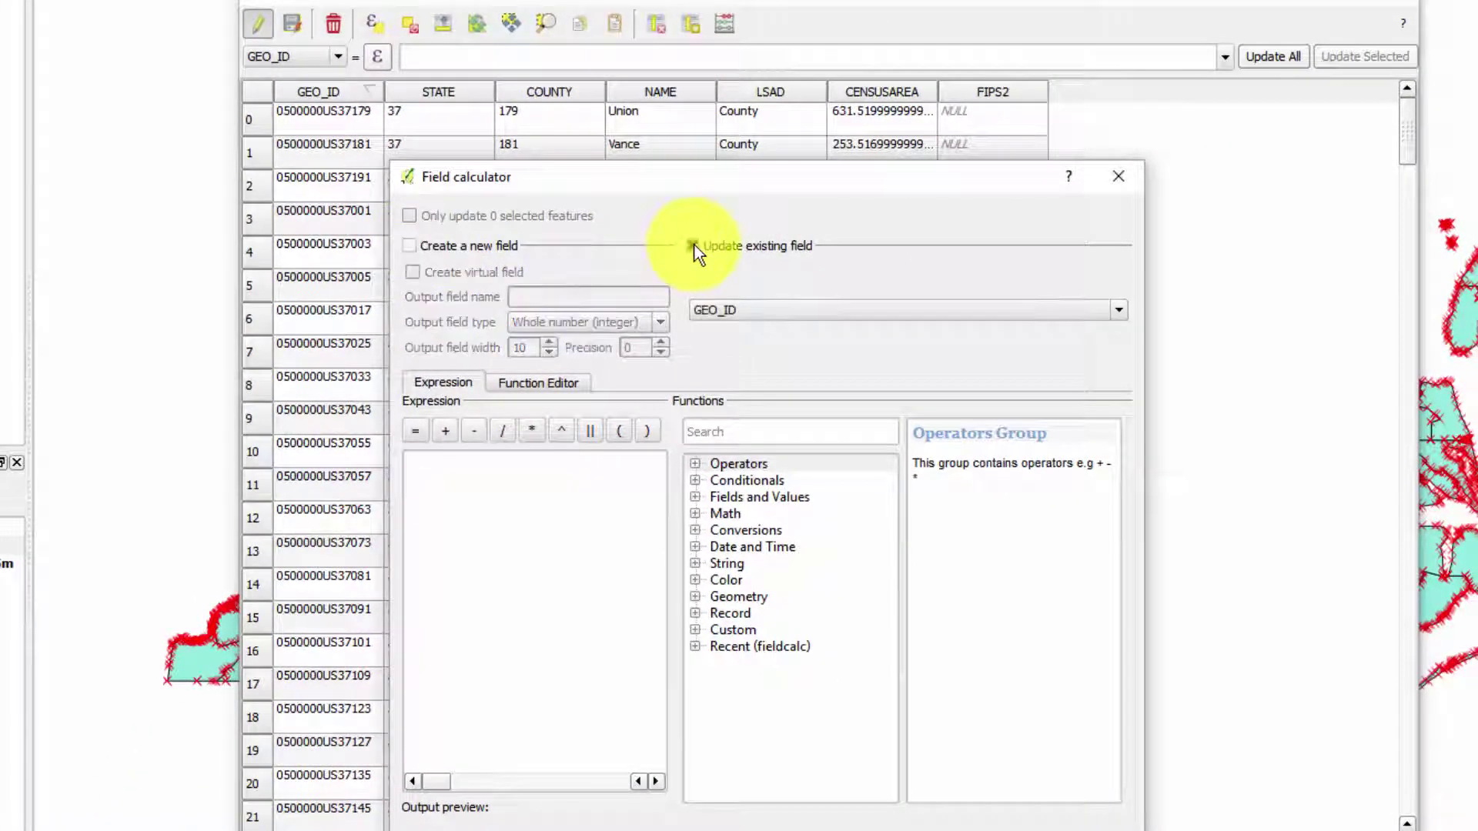
pyautogui.click(1115, 308)
pyautogui.click(988, 418)
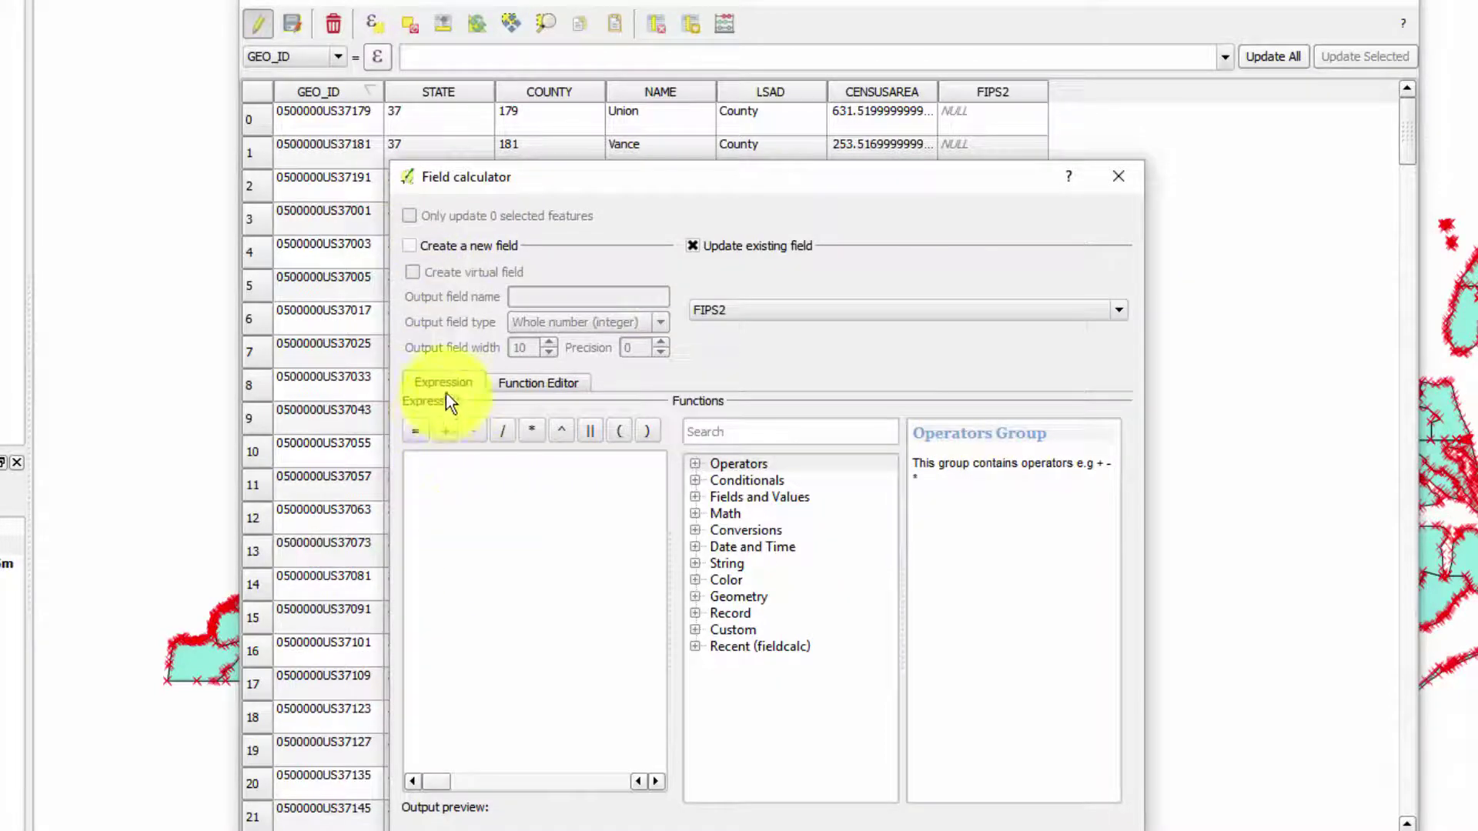
pyautogui.click(696, 563)
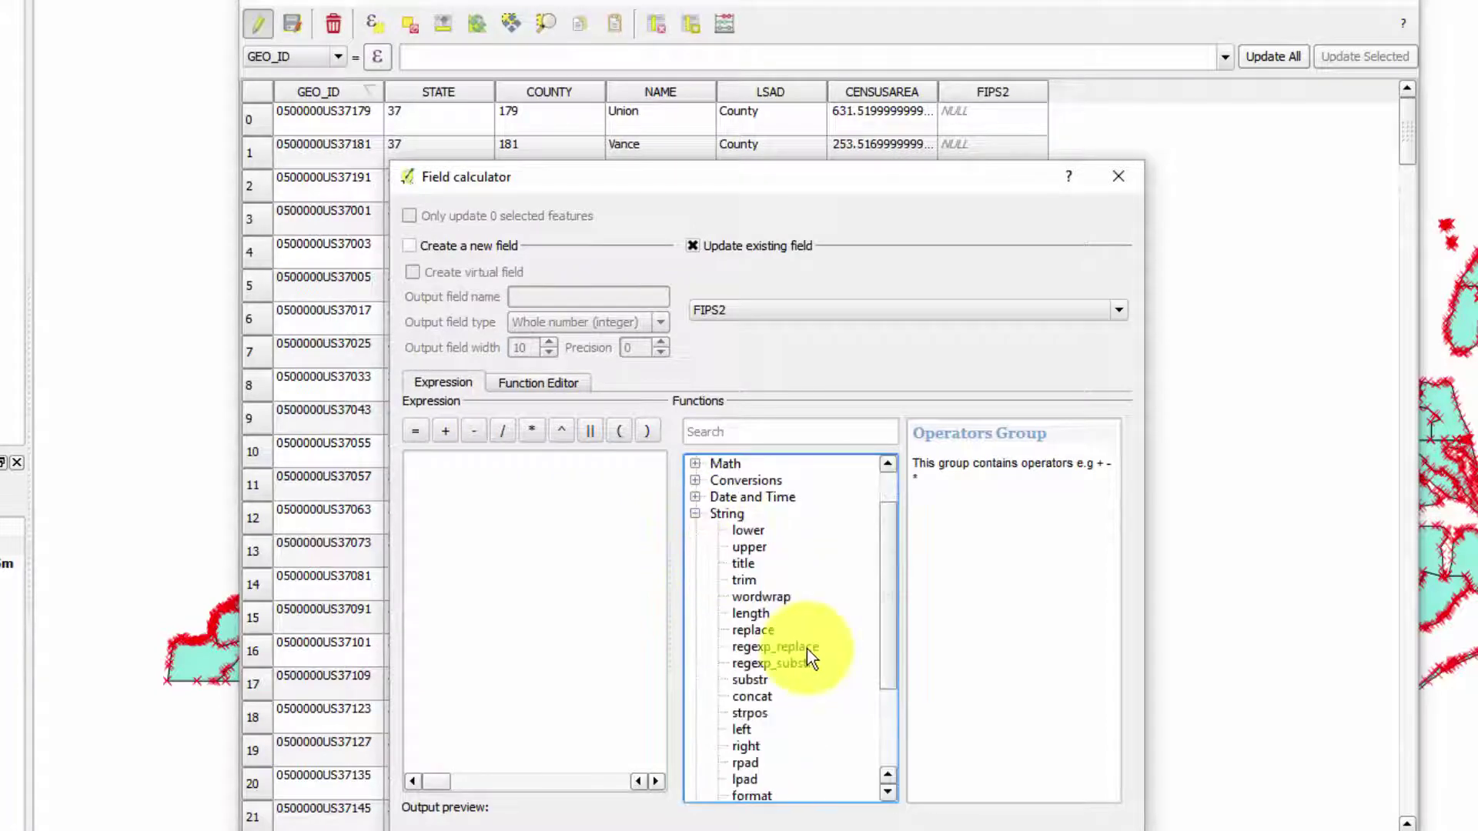
pyautogui.scroll(-1, 807, 649)
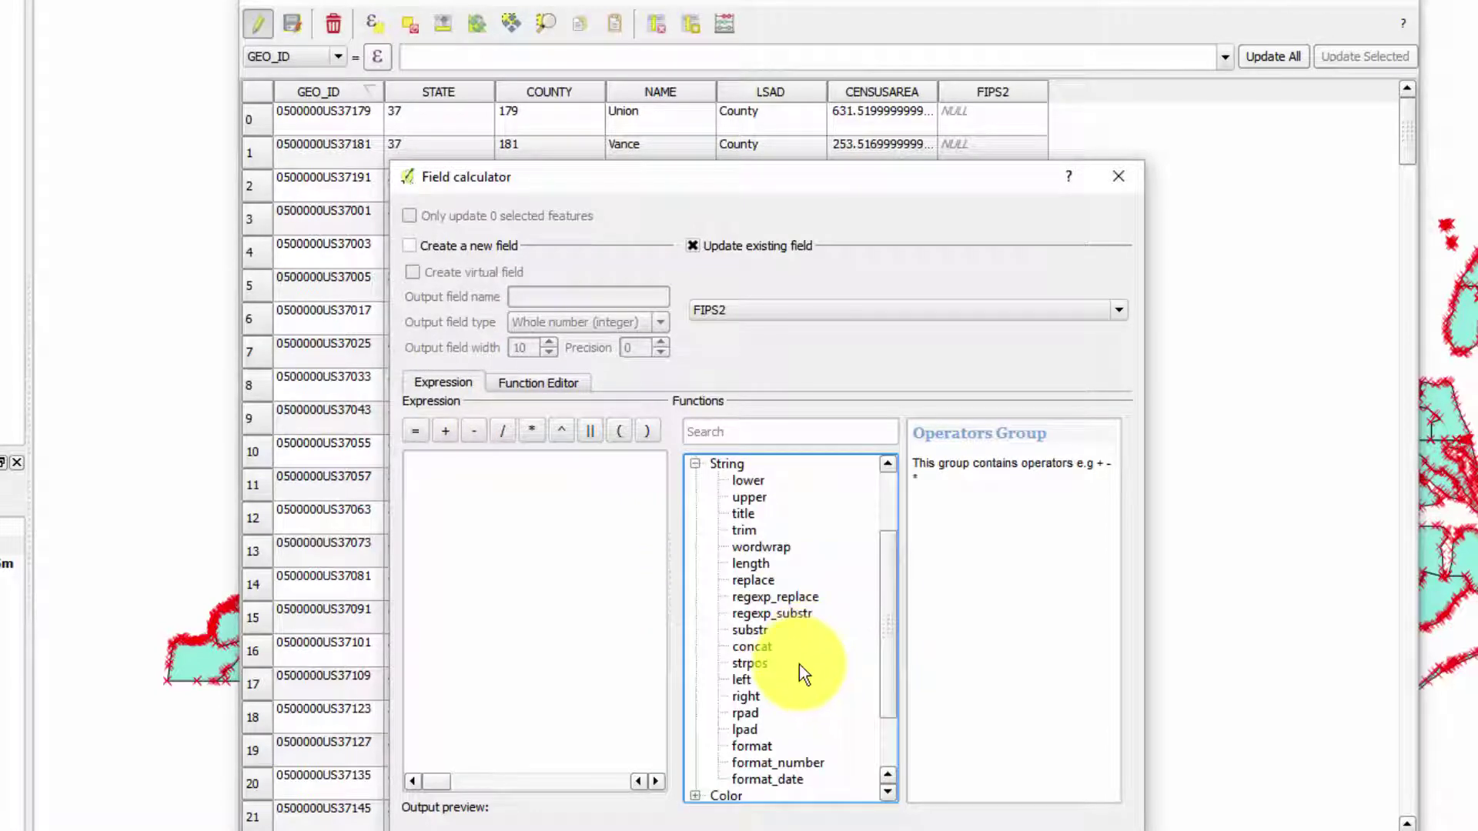
pyautogui.doubleClick(752, 647)
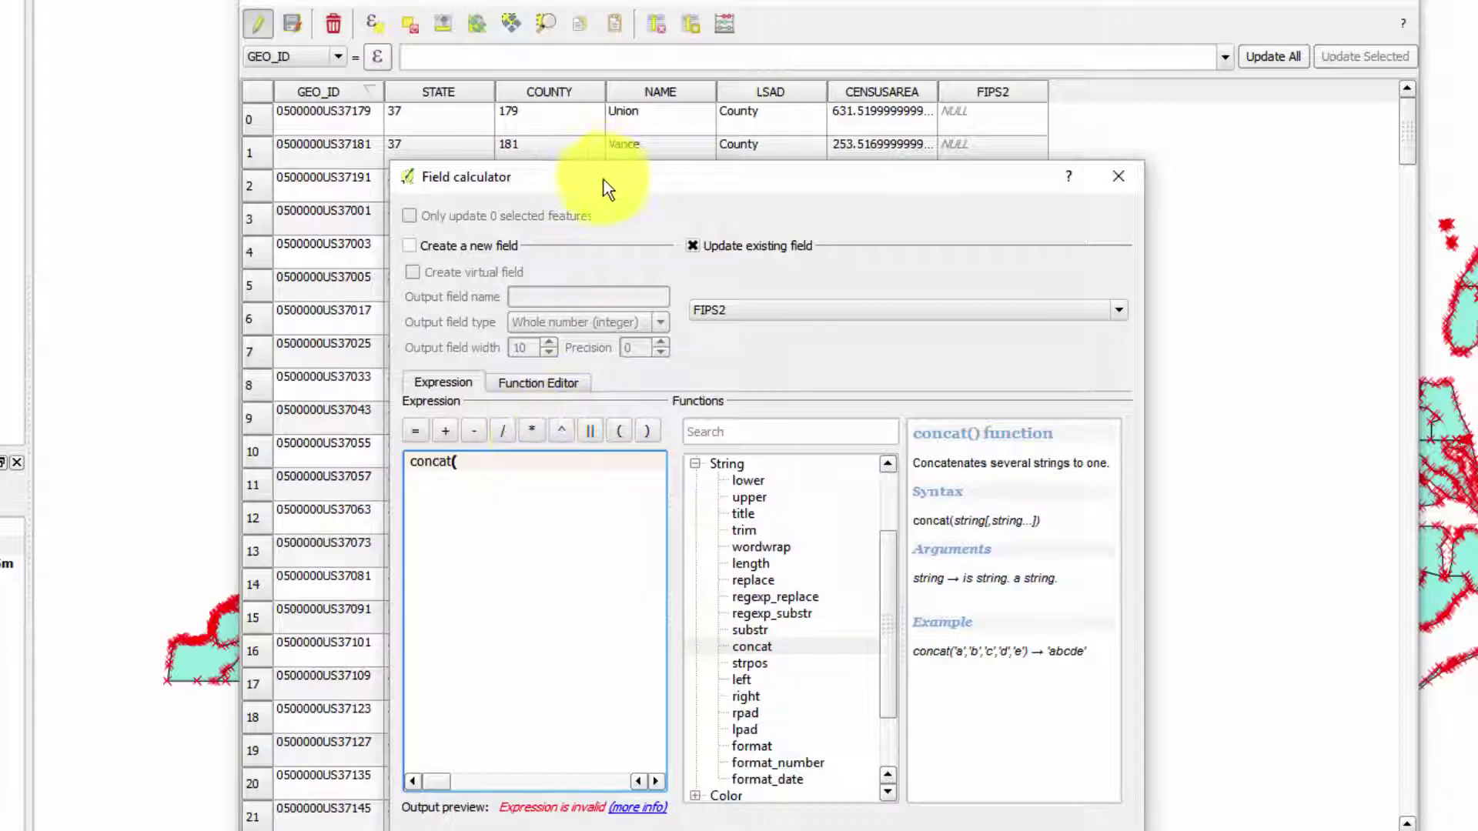
pyautogui.moveTo(650, 188); pyautogui.dragTo(803, 207)
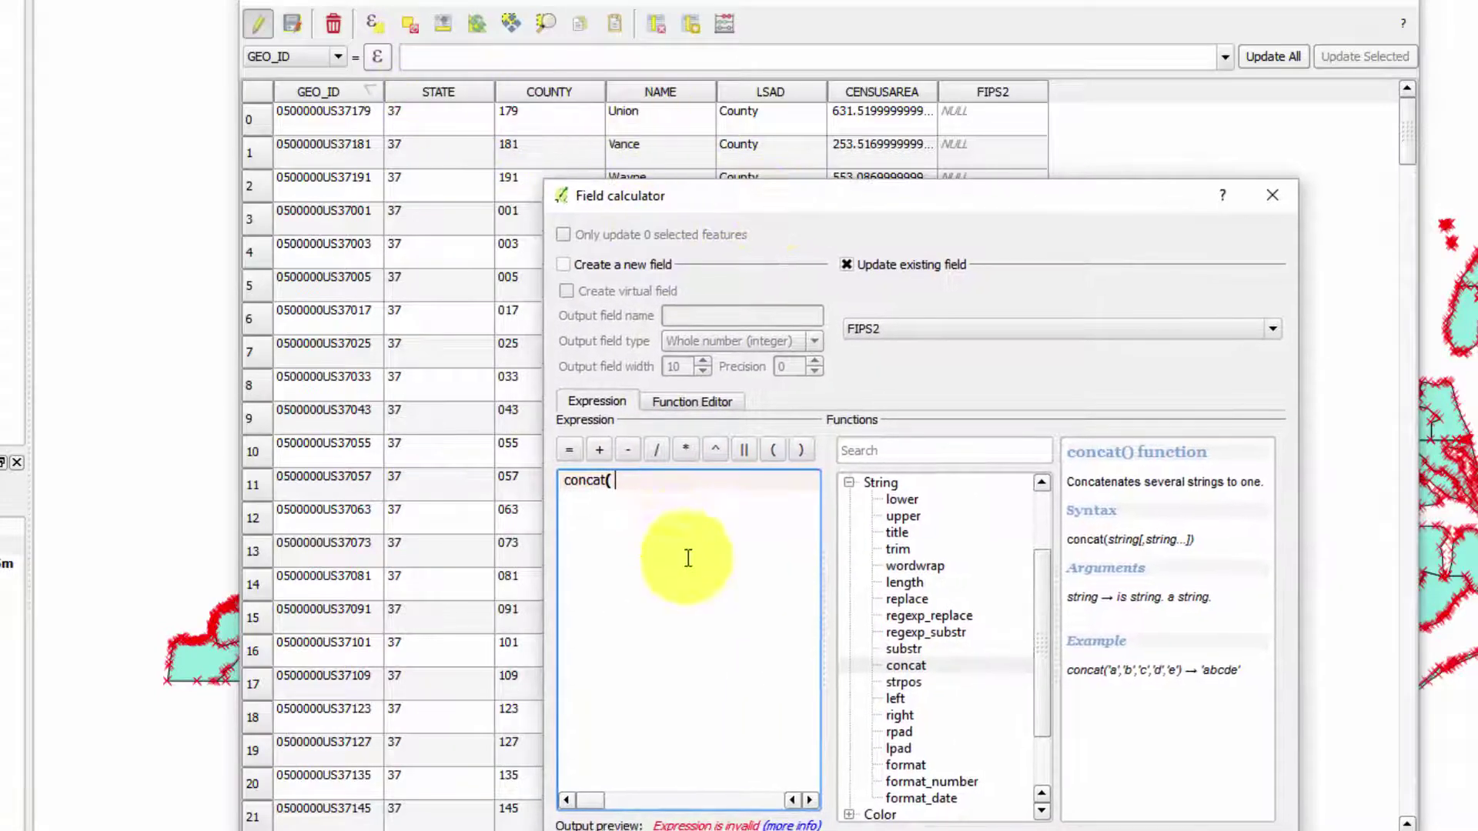
pyautogui.write('STATE,')
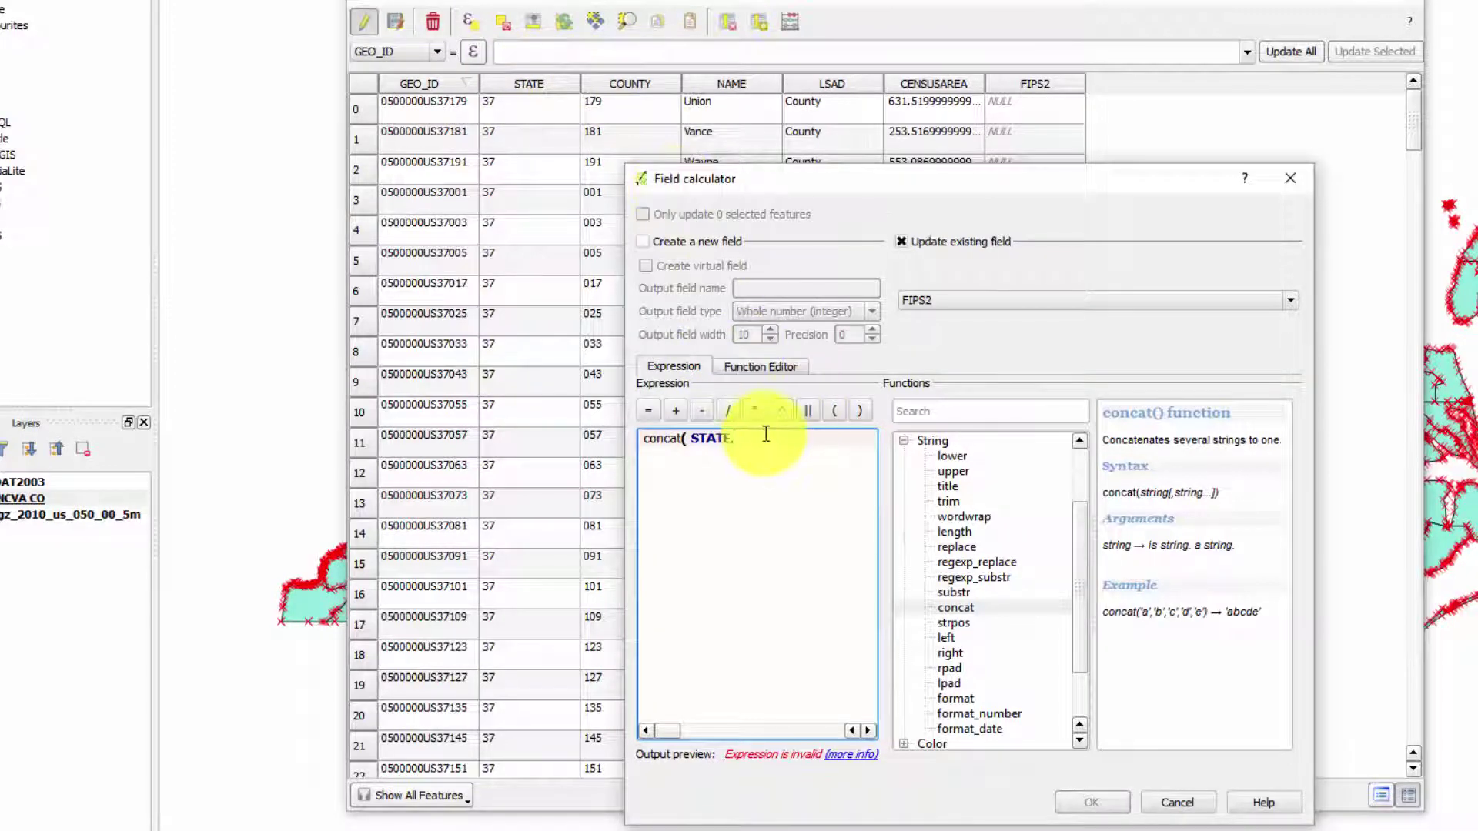
pyautogui.write('COUNTY)')
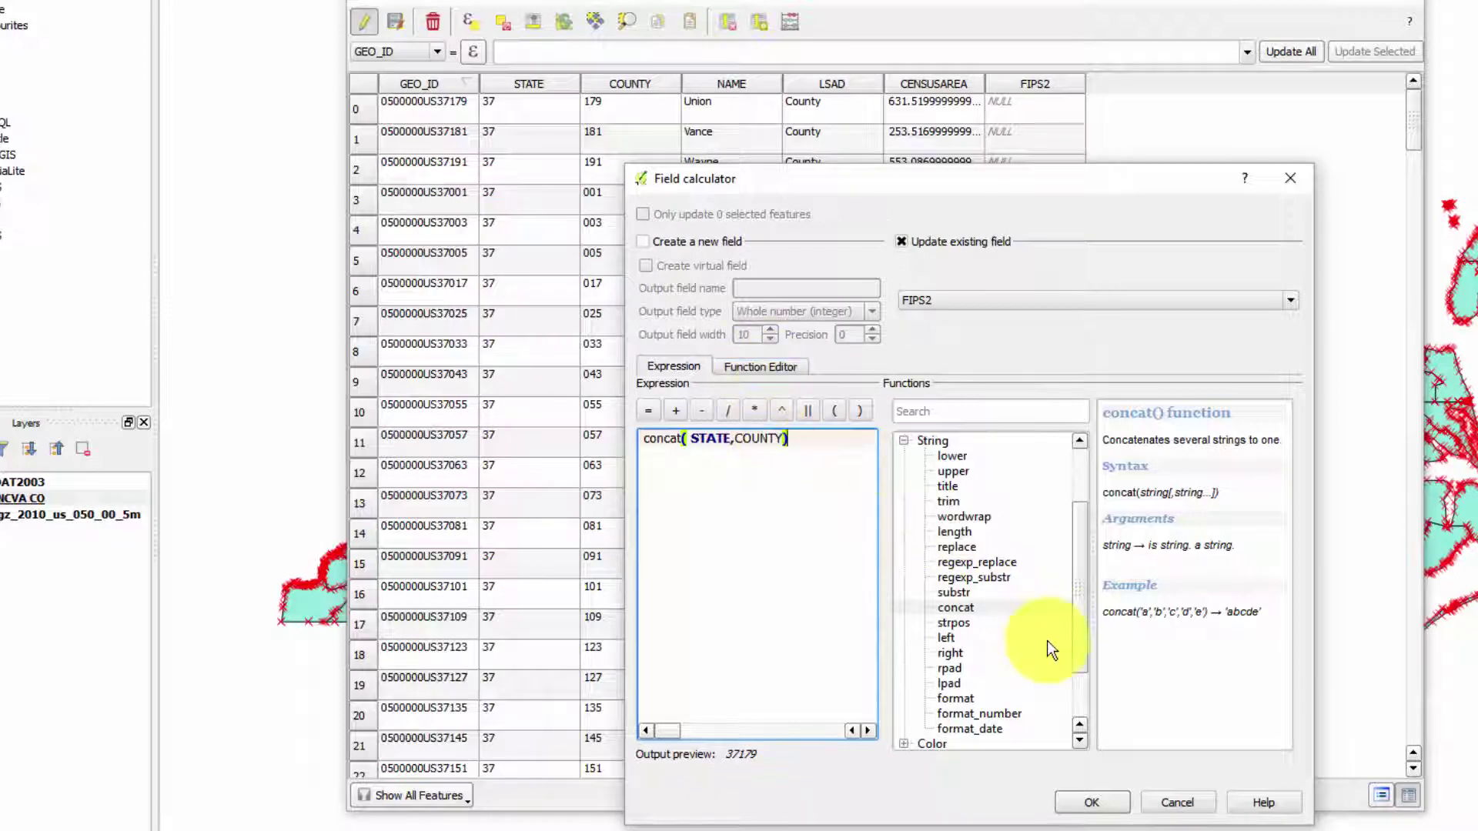
pyautogui.click(1093, 803)
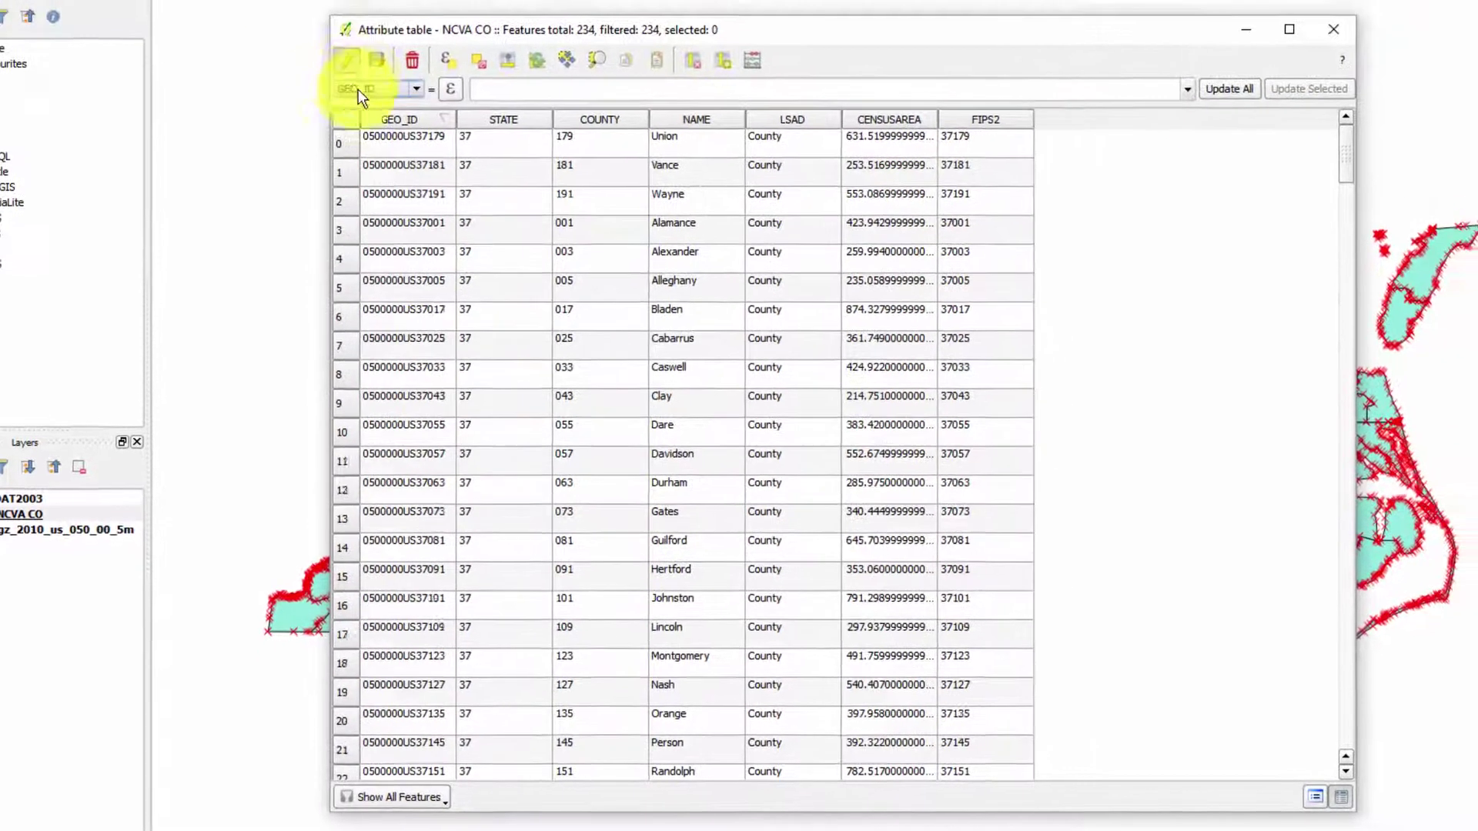
# Stop editing NCVA CO, save the changes to the layer and close its attribute table.
pyautogui.click(364, 22)
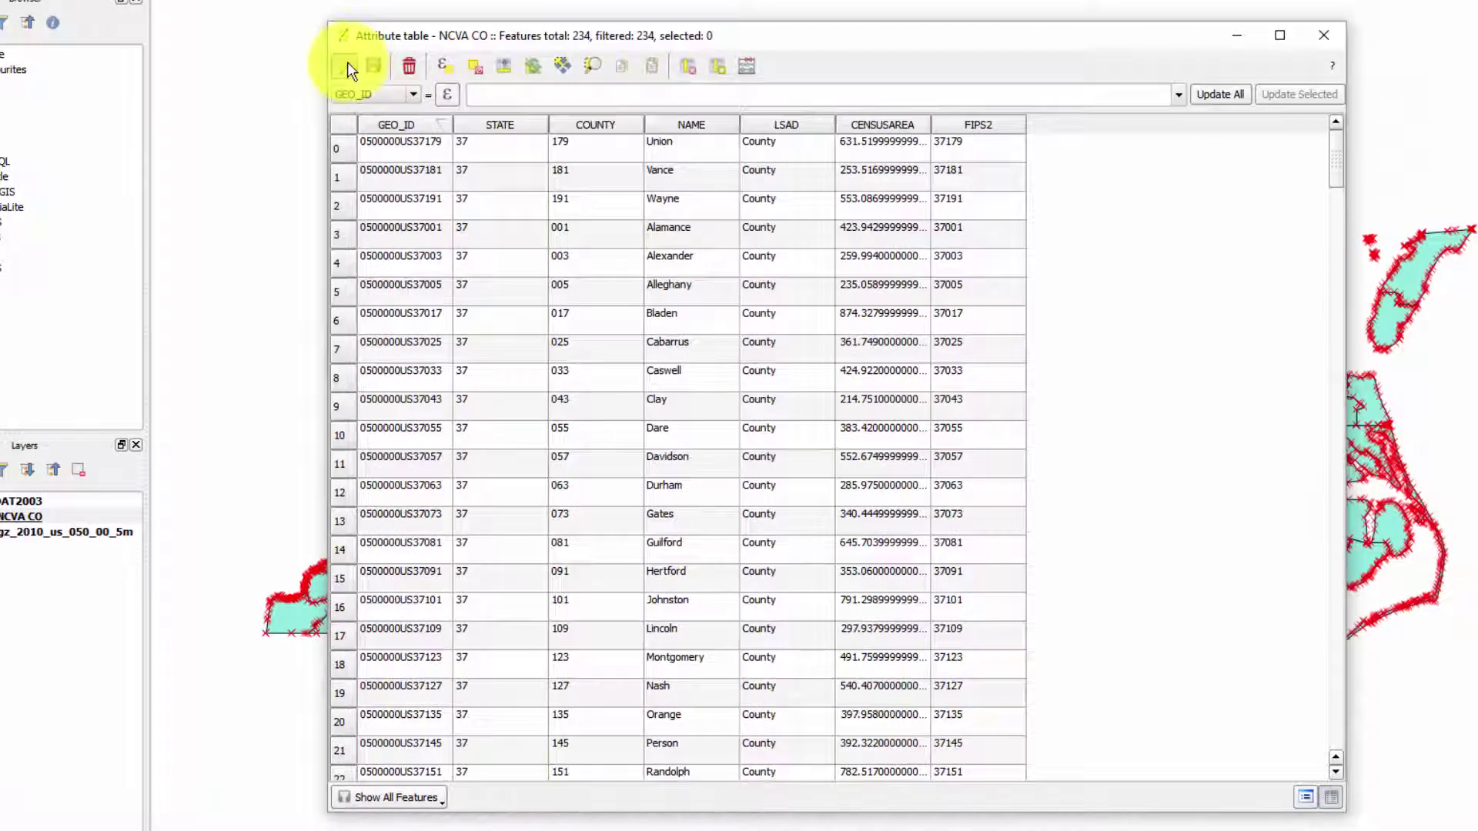
pyautogui.click(343, 71)
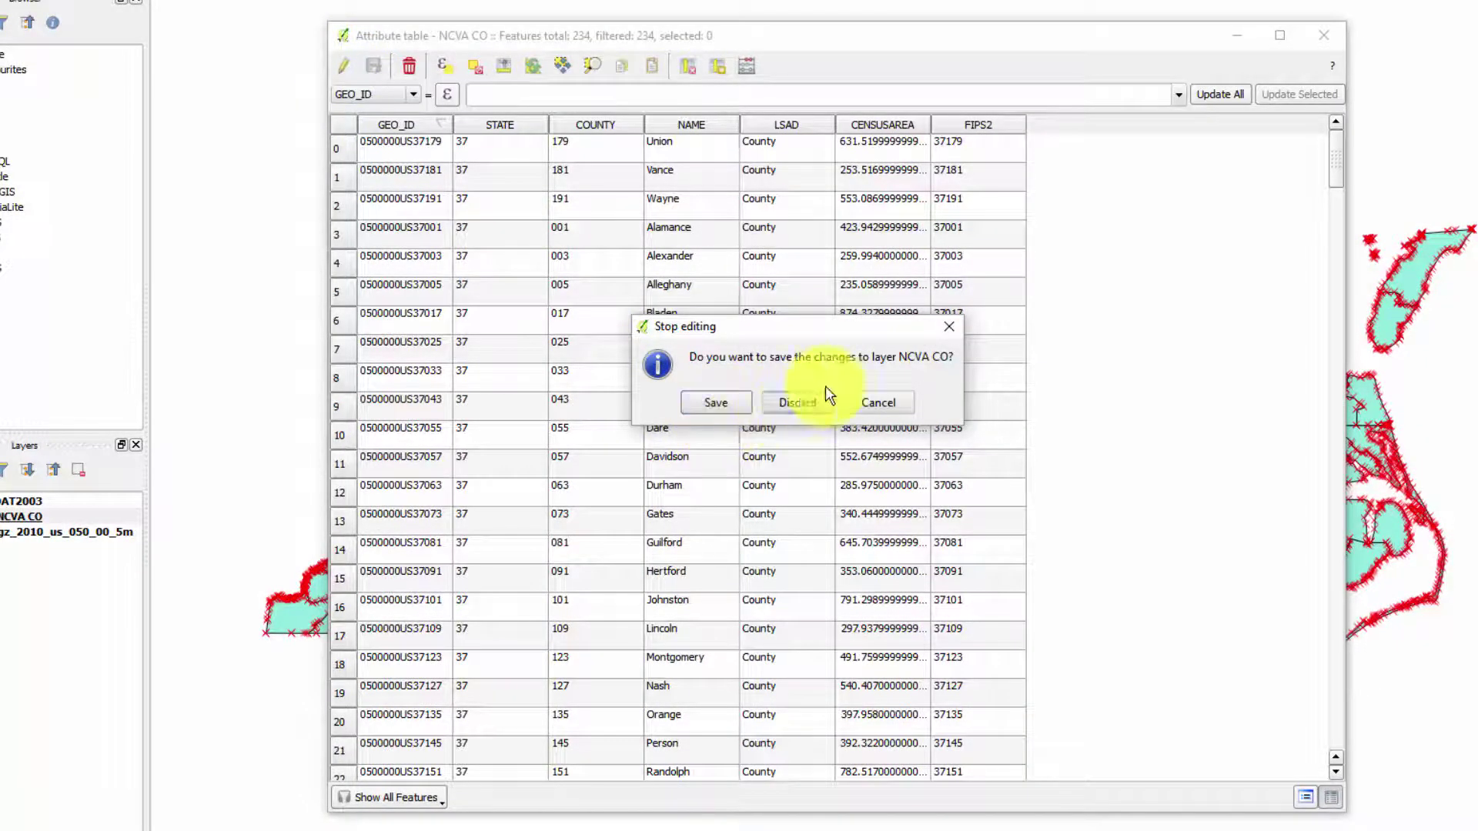
pyautogui.click(717, 404)
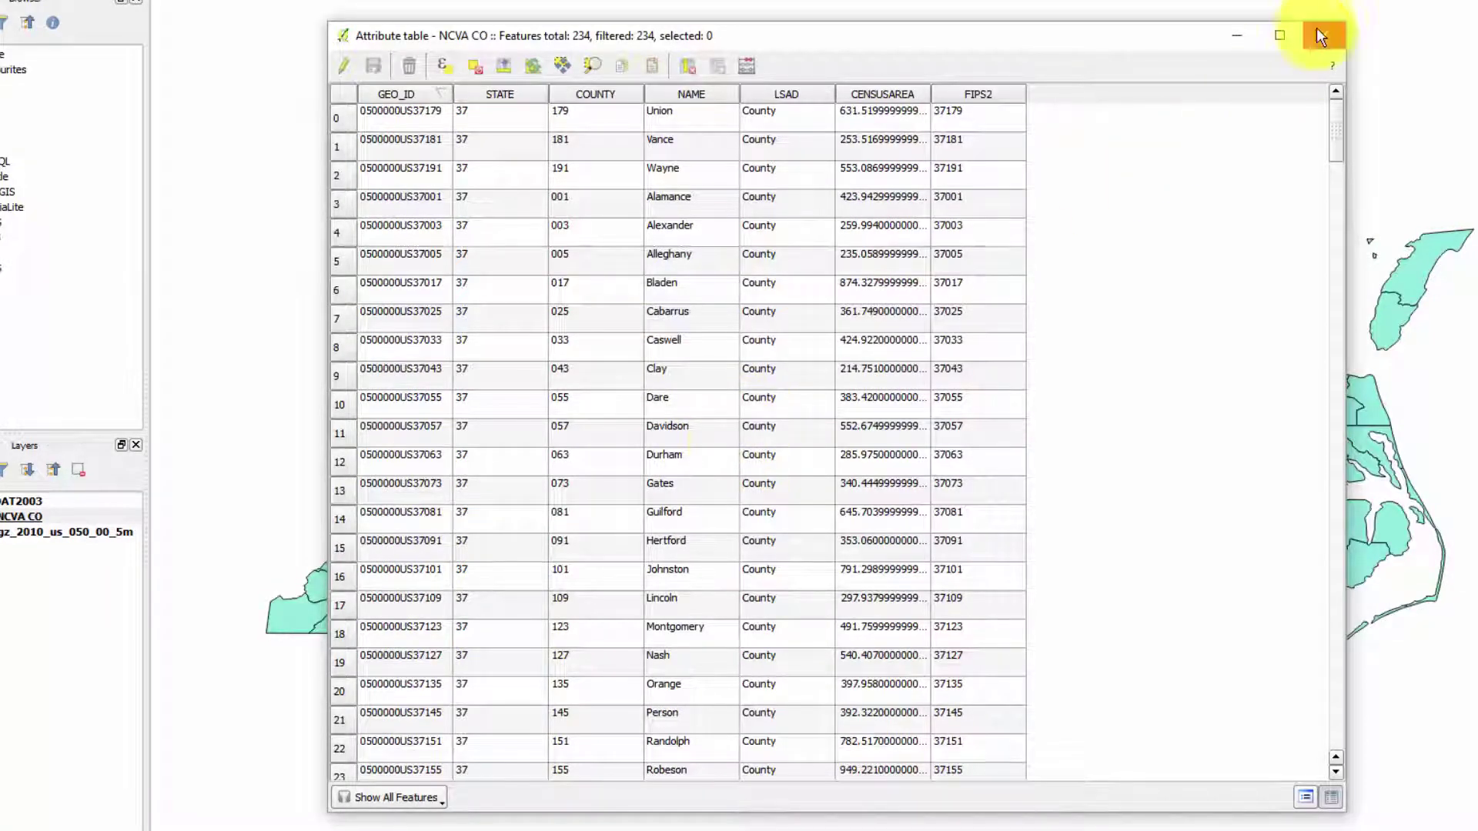
pyautogui.click(1323, 35)
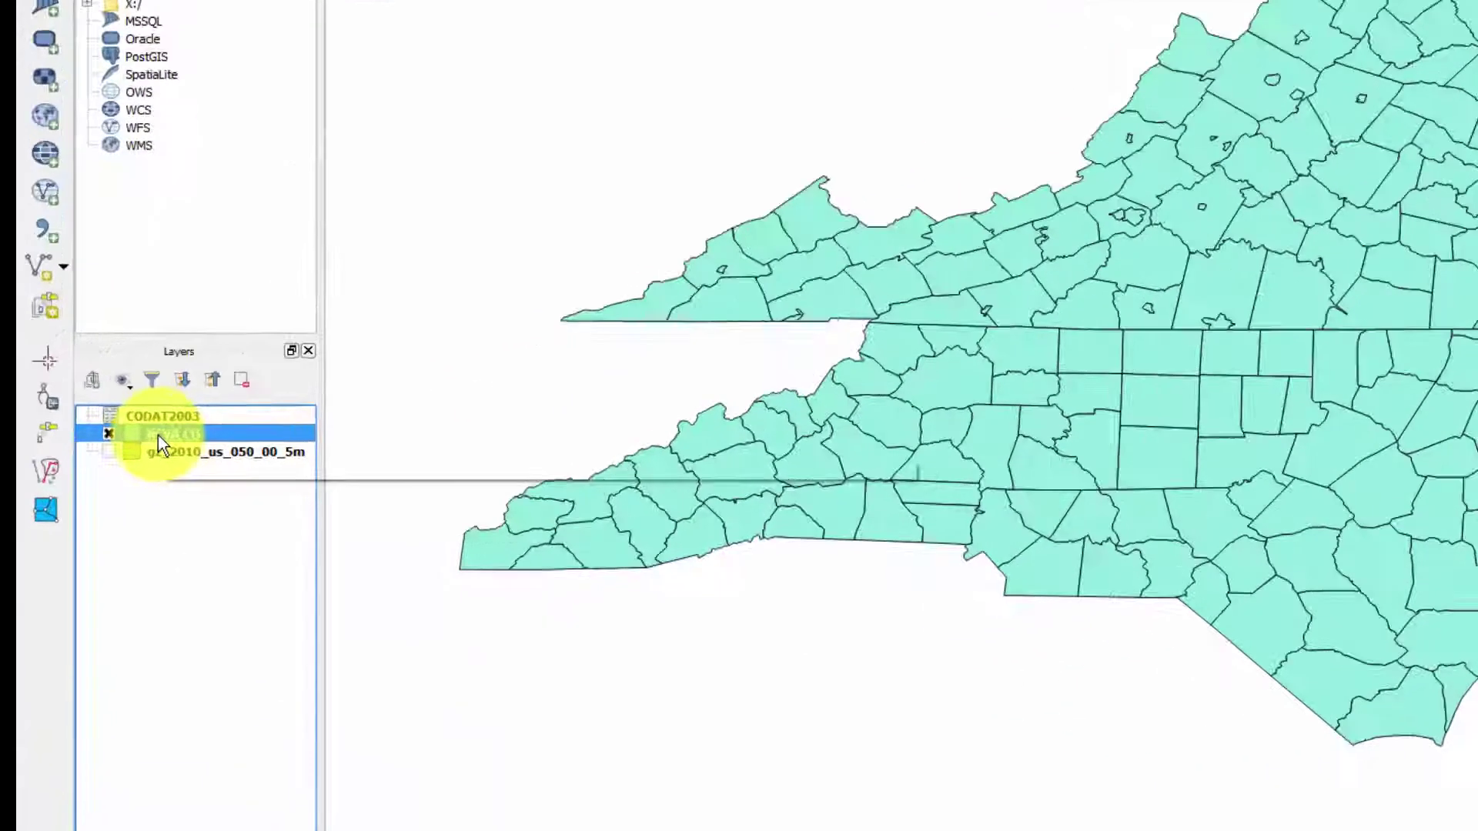
# Start a vector join on the NCVA CO layer with join layer CODAT2003, join field FIPS and target field FIPS2.
pyautogui.rightClick(158, 436)
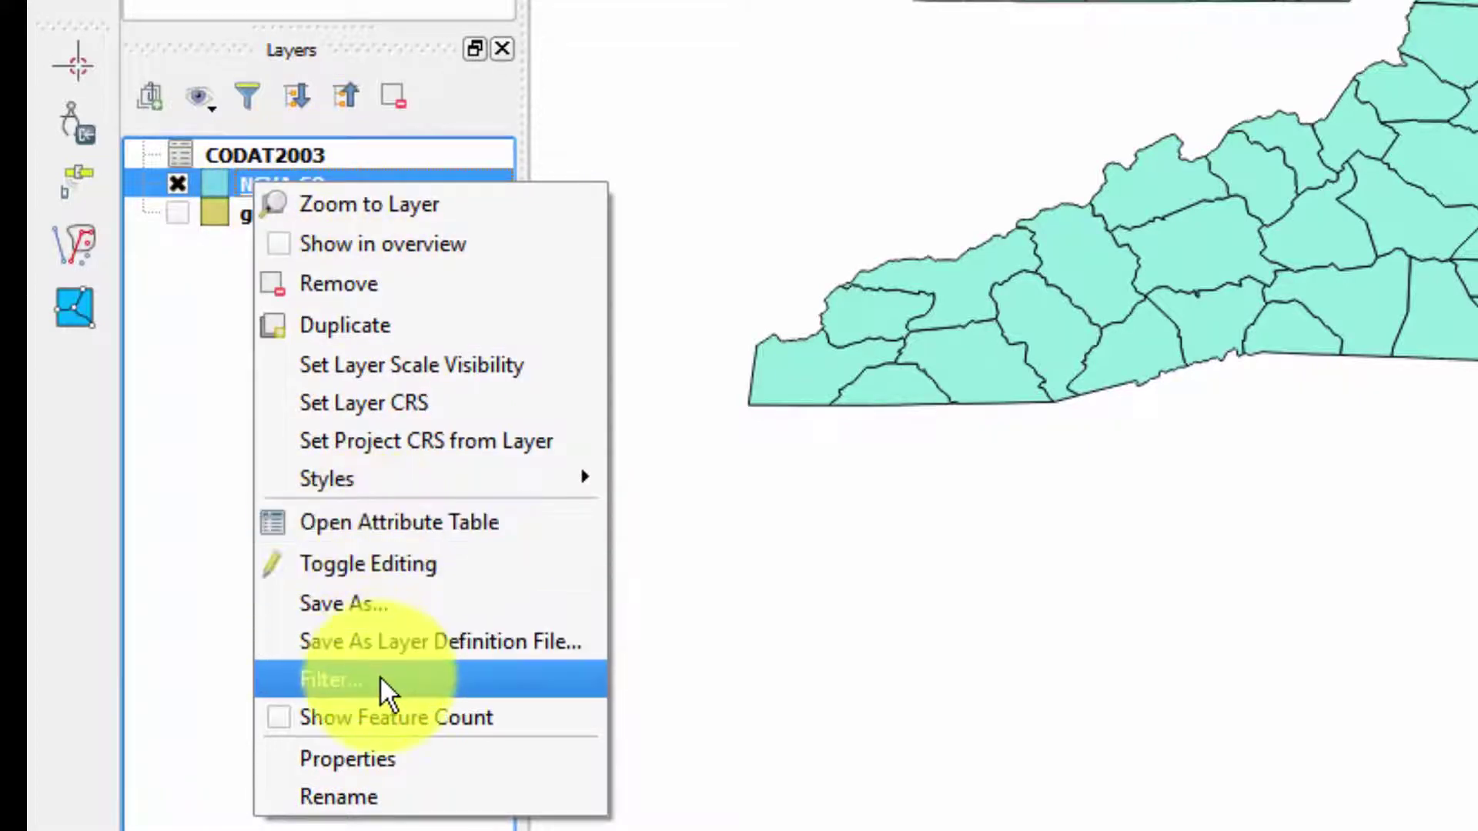
pyautogui.click(359, 755)
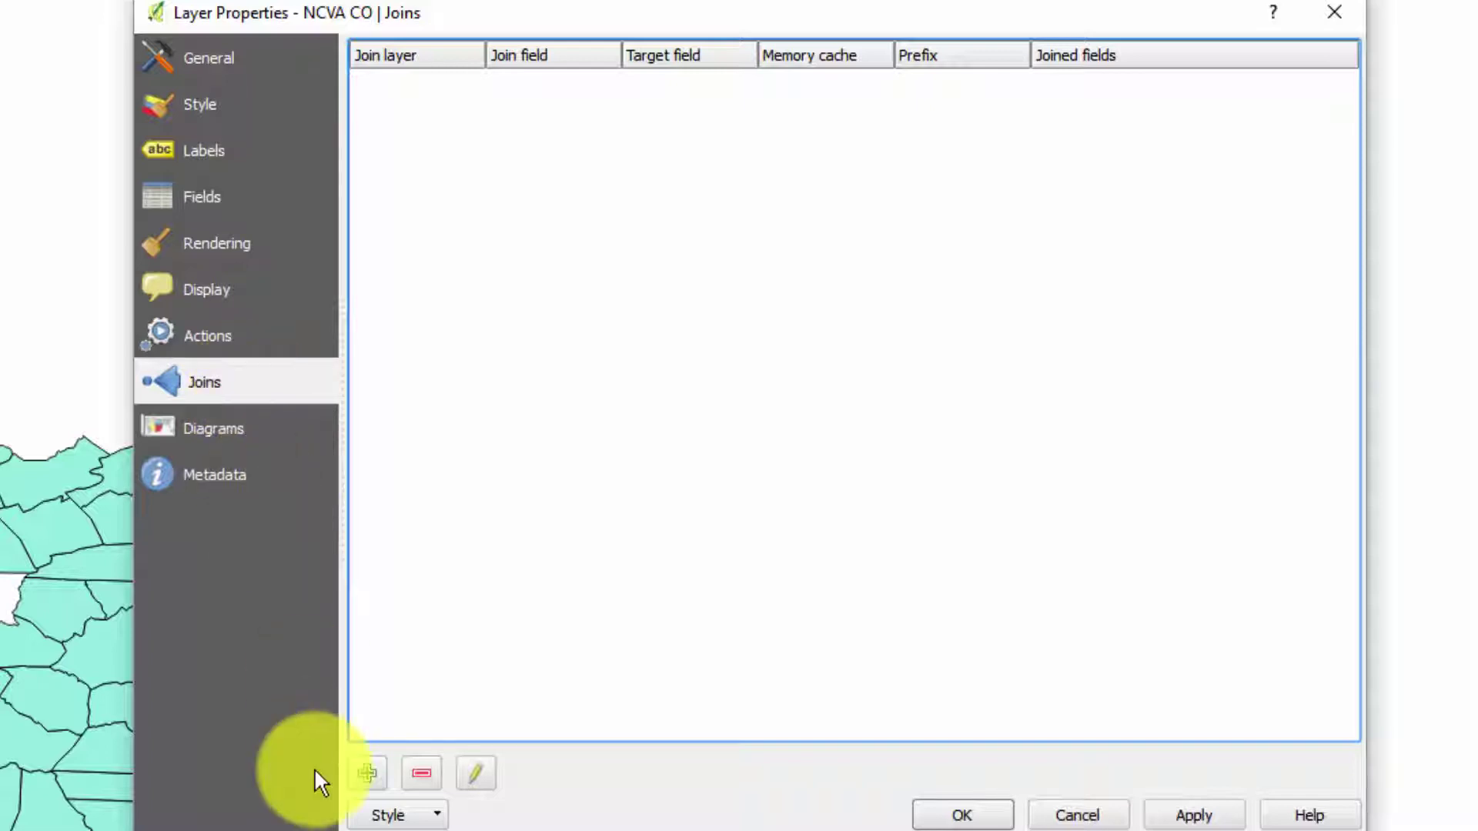
pyautogui.click(368, 774)
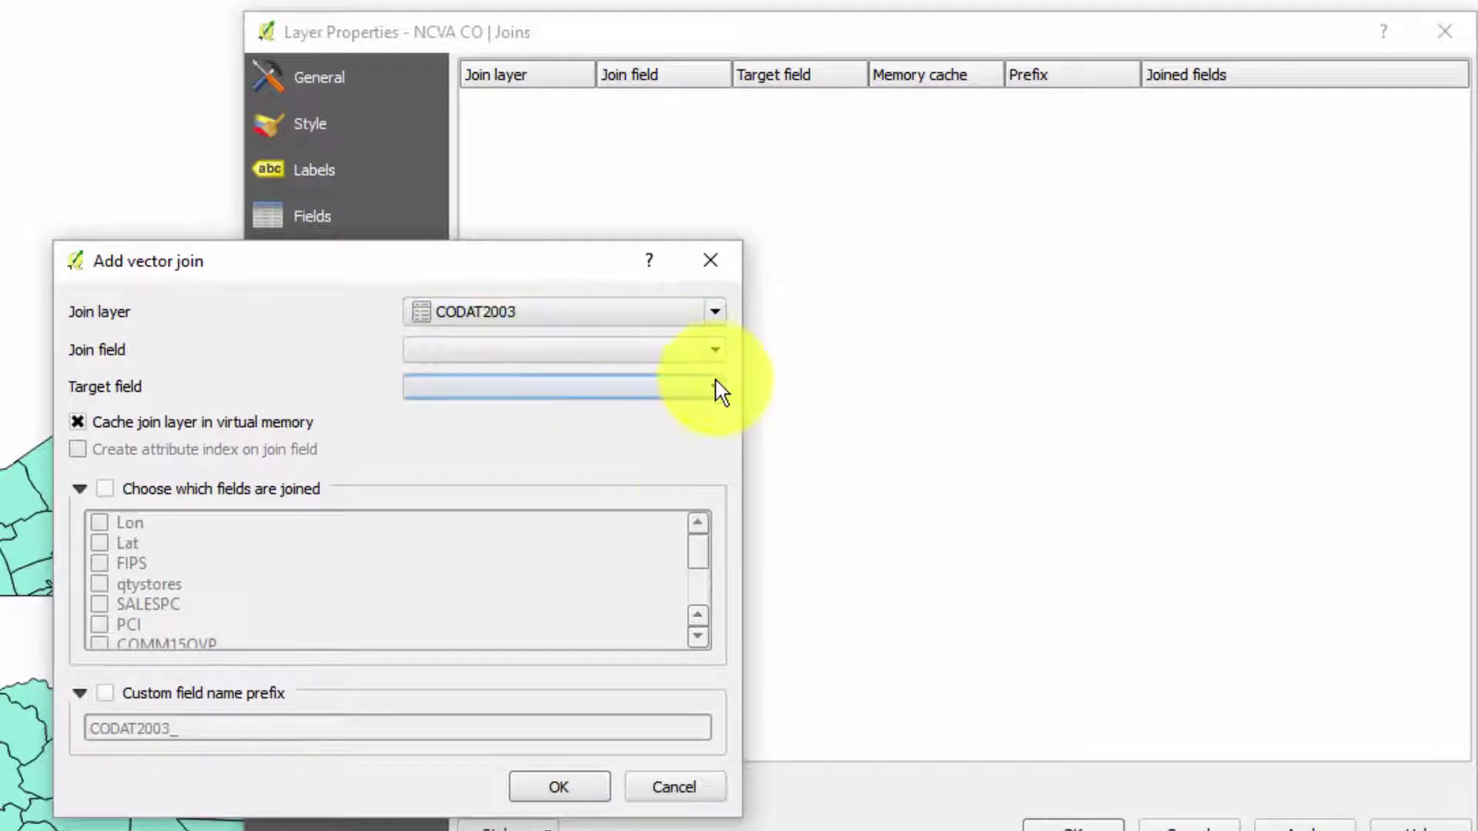
pyautogui.click(726, 351)
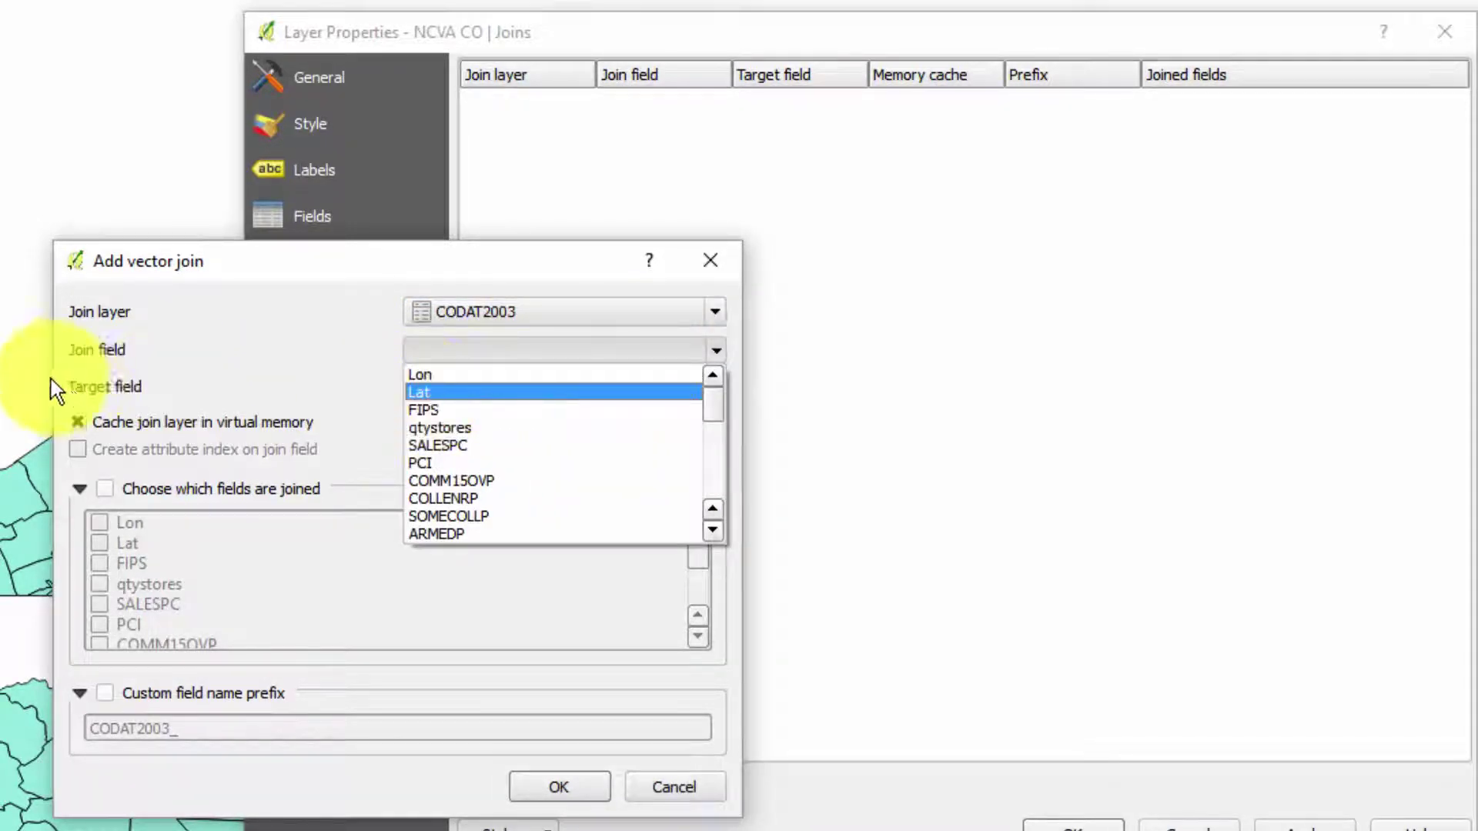
pyautogui.click(465, 410)
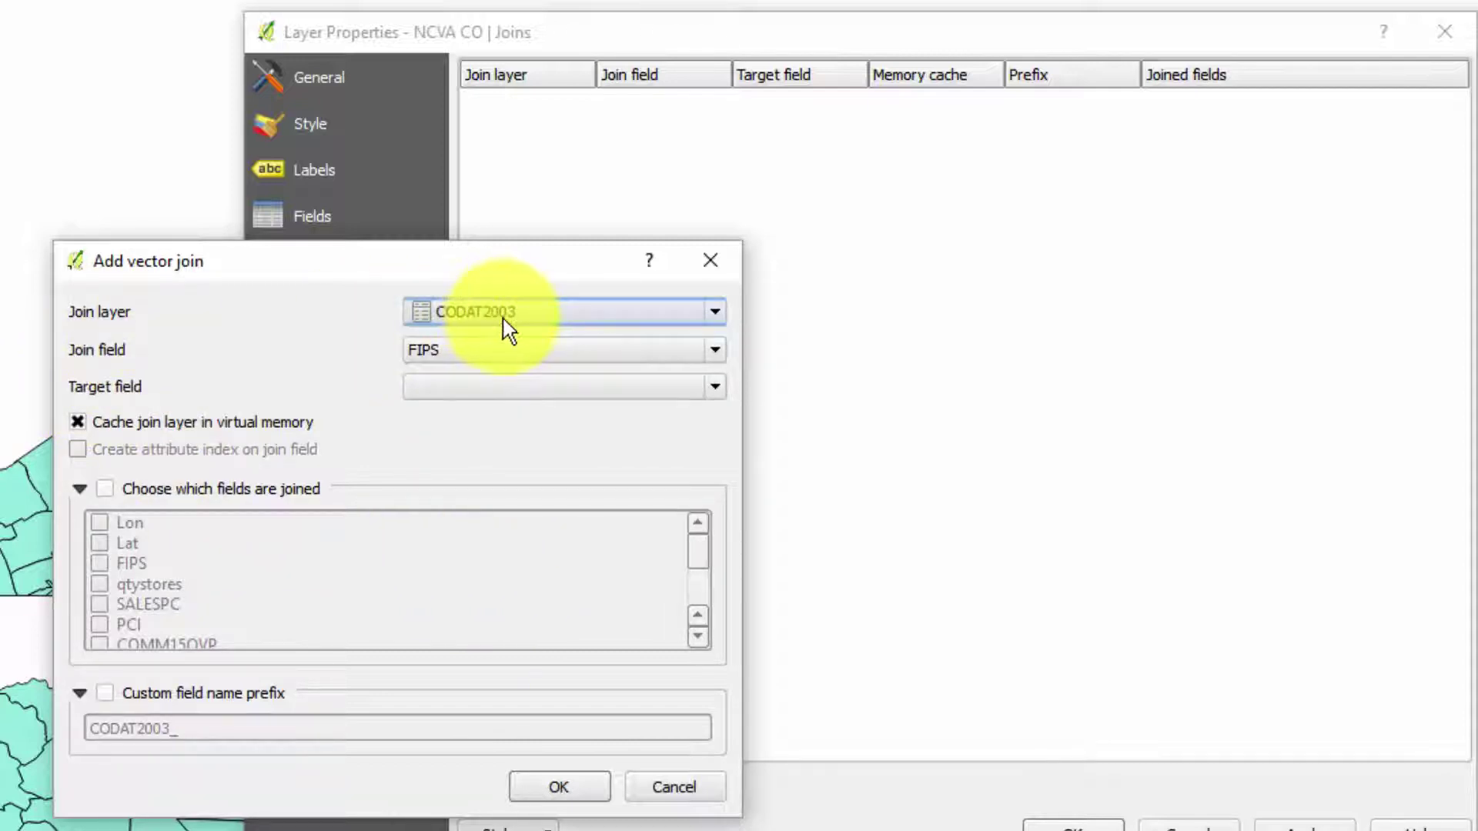
pyautogui.click(717, 386)
pyautogui.click(591, 522)
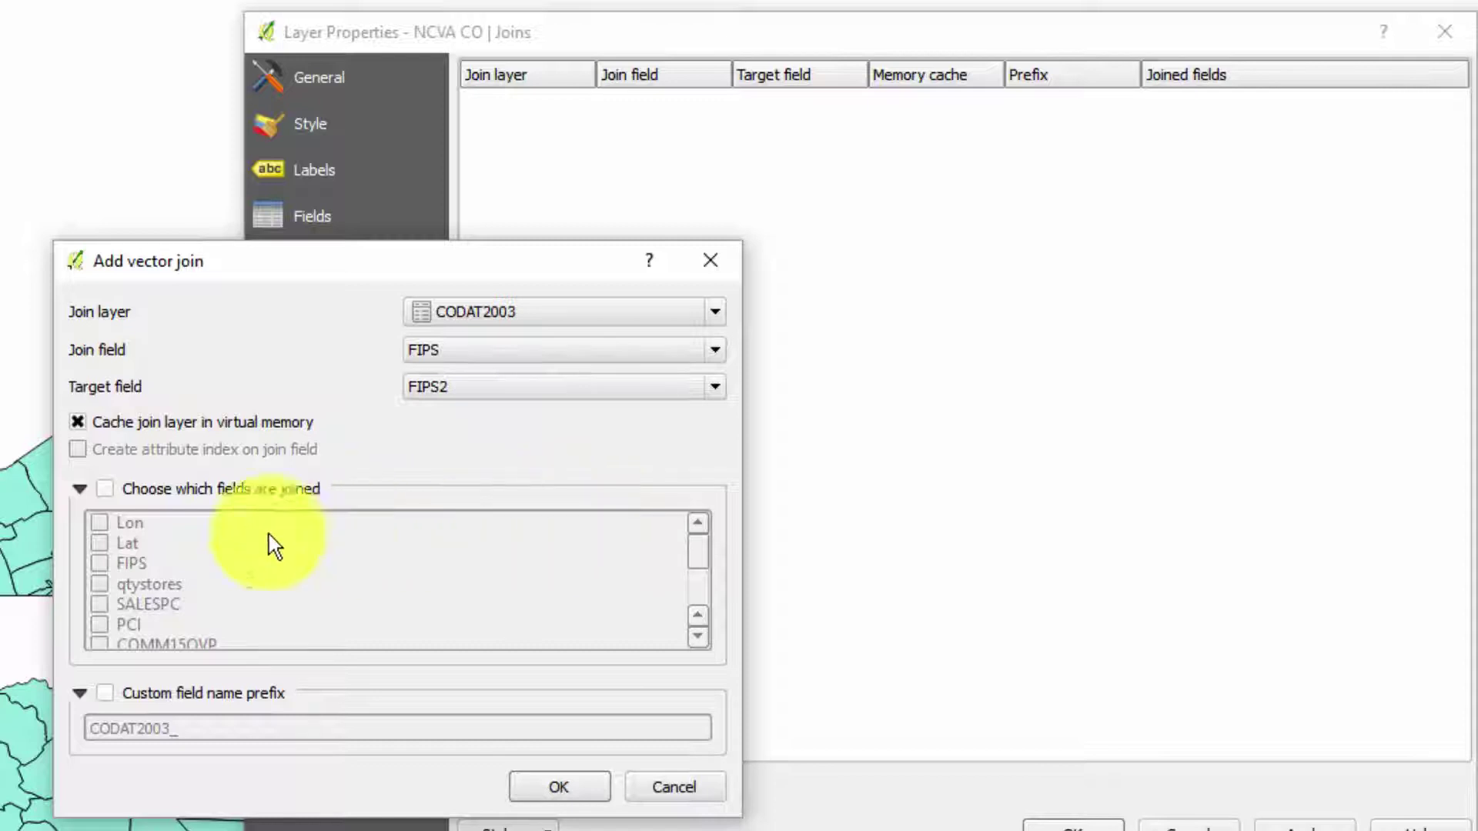
# Enable choosing which fields are joined and tick every CODAT2003 field in the list, from Lon through POP16OV.
pyautogui.click(108, 489)
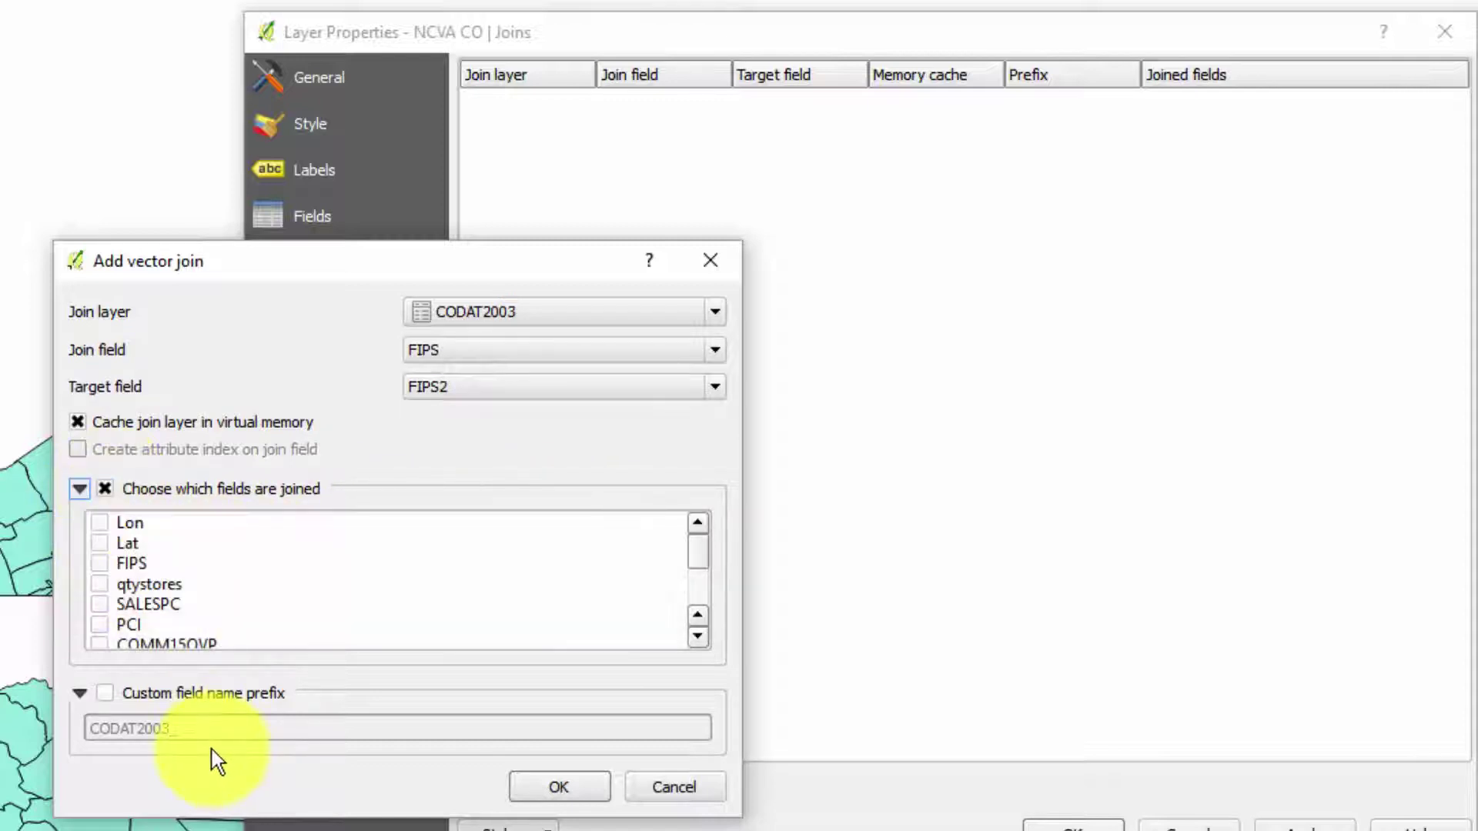
pyautogui.click(94, 523)
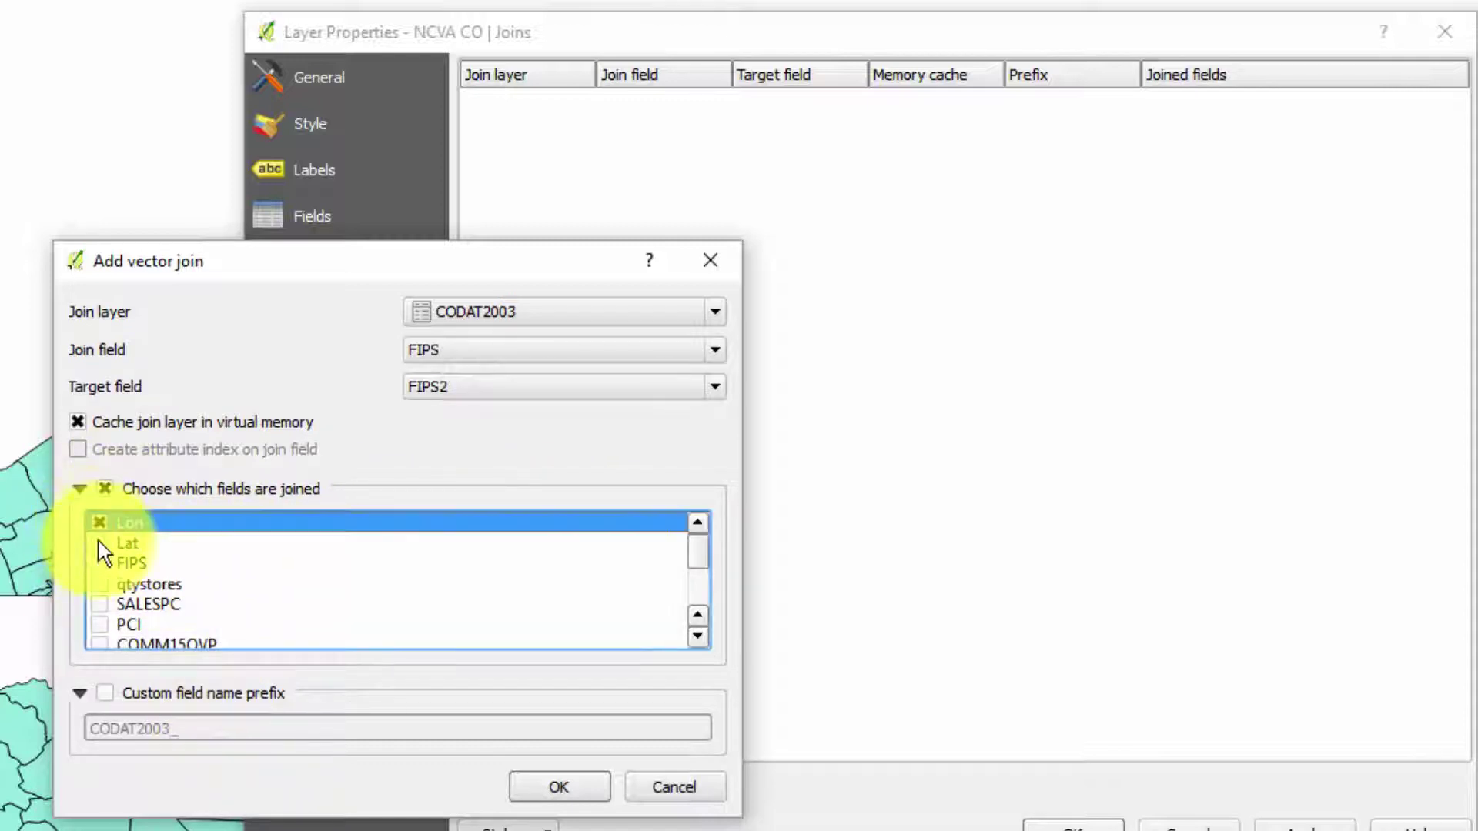
pyautogui.click(98, 543)
pyautogui.click(100, 563)
pyautogui.click(99, 583)
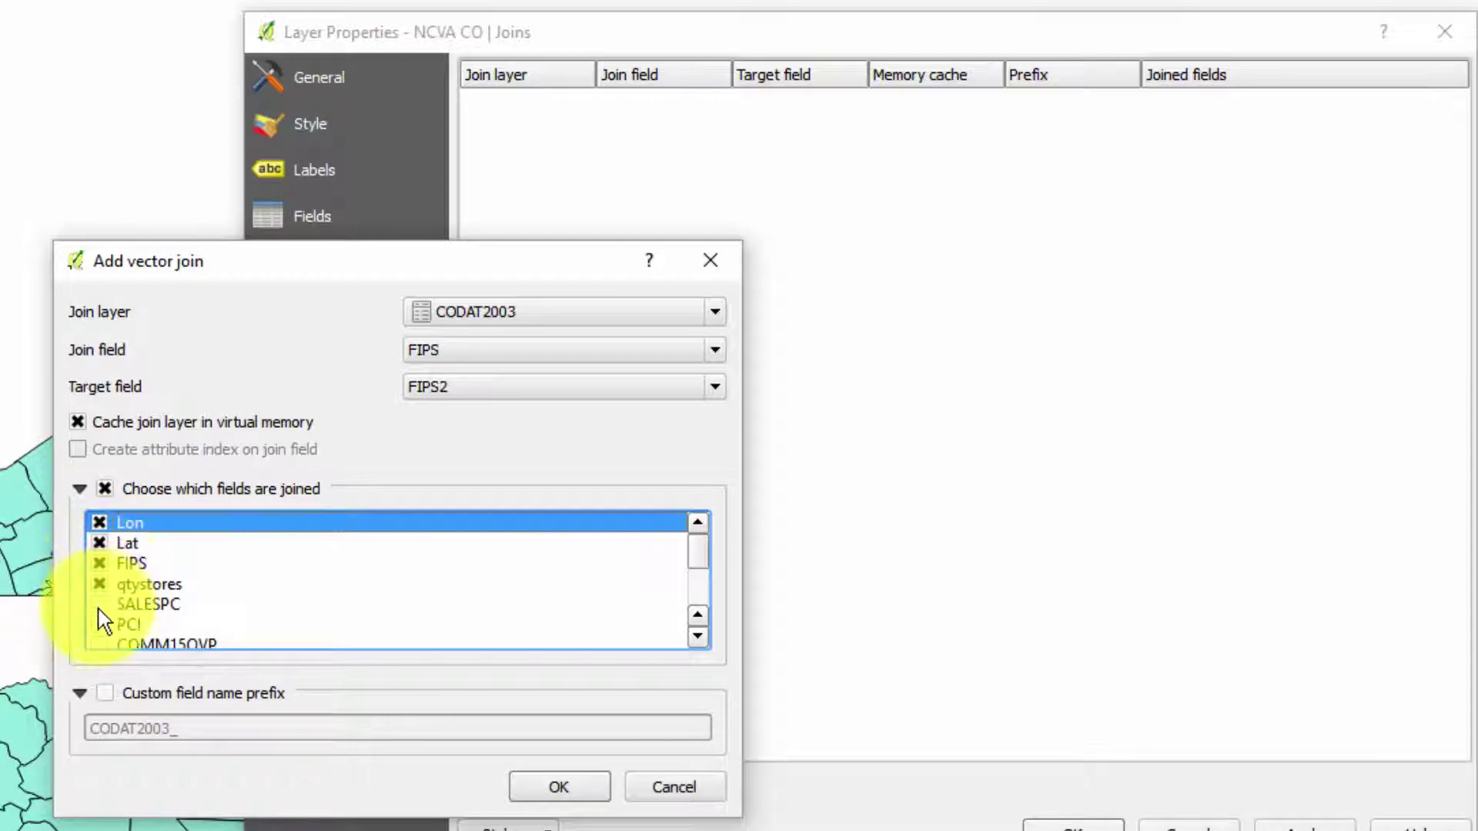
pyautogui.click(99, 603)
pyautogui.scroll(-2, 103, 628)
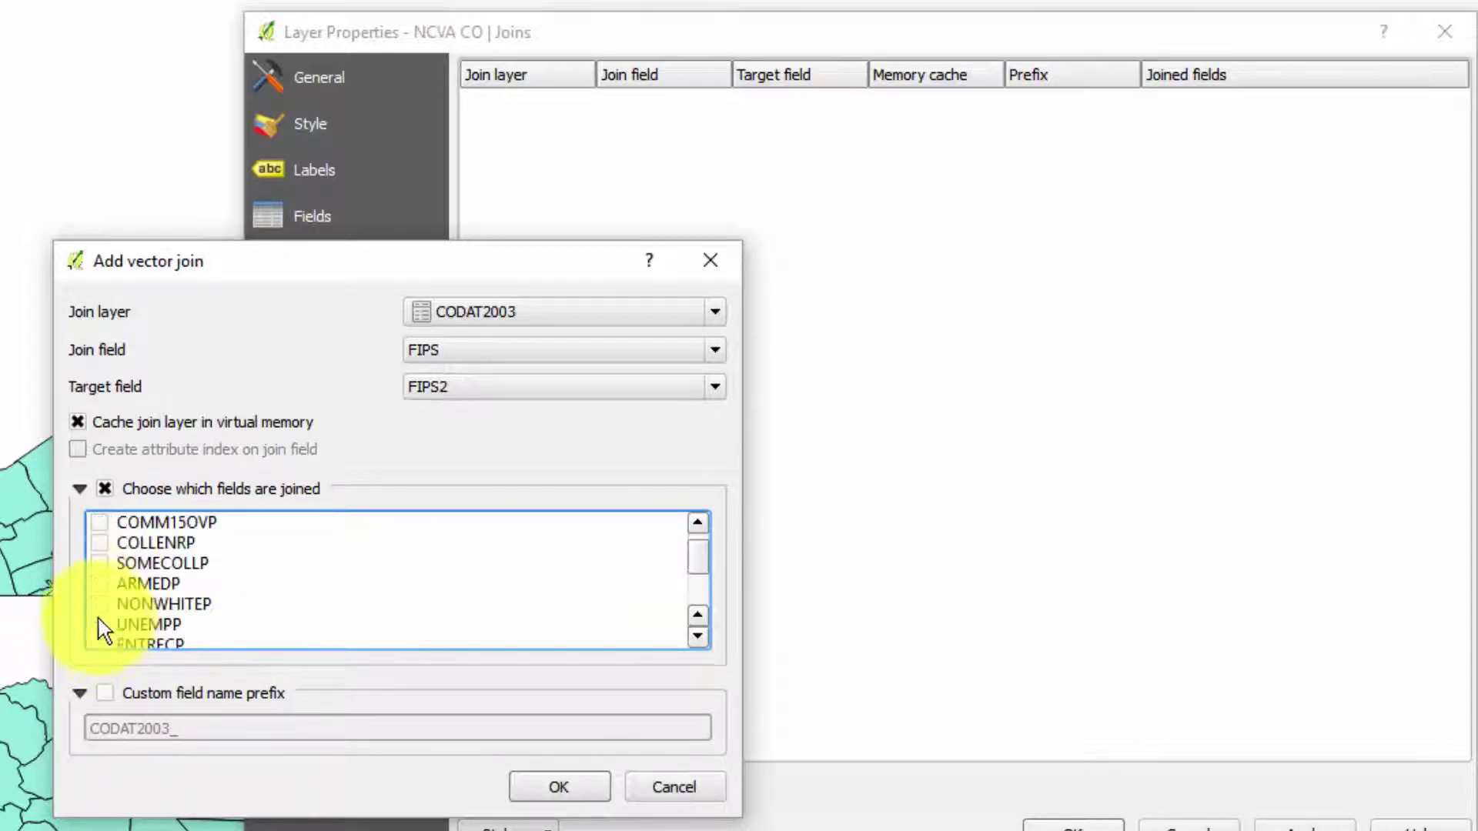
pyautogui.click(100, 523)
pyautogui.click(100, 542)
pyautogui.scroll(1, 100, 544)
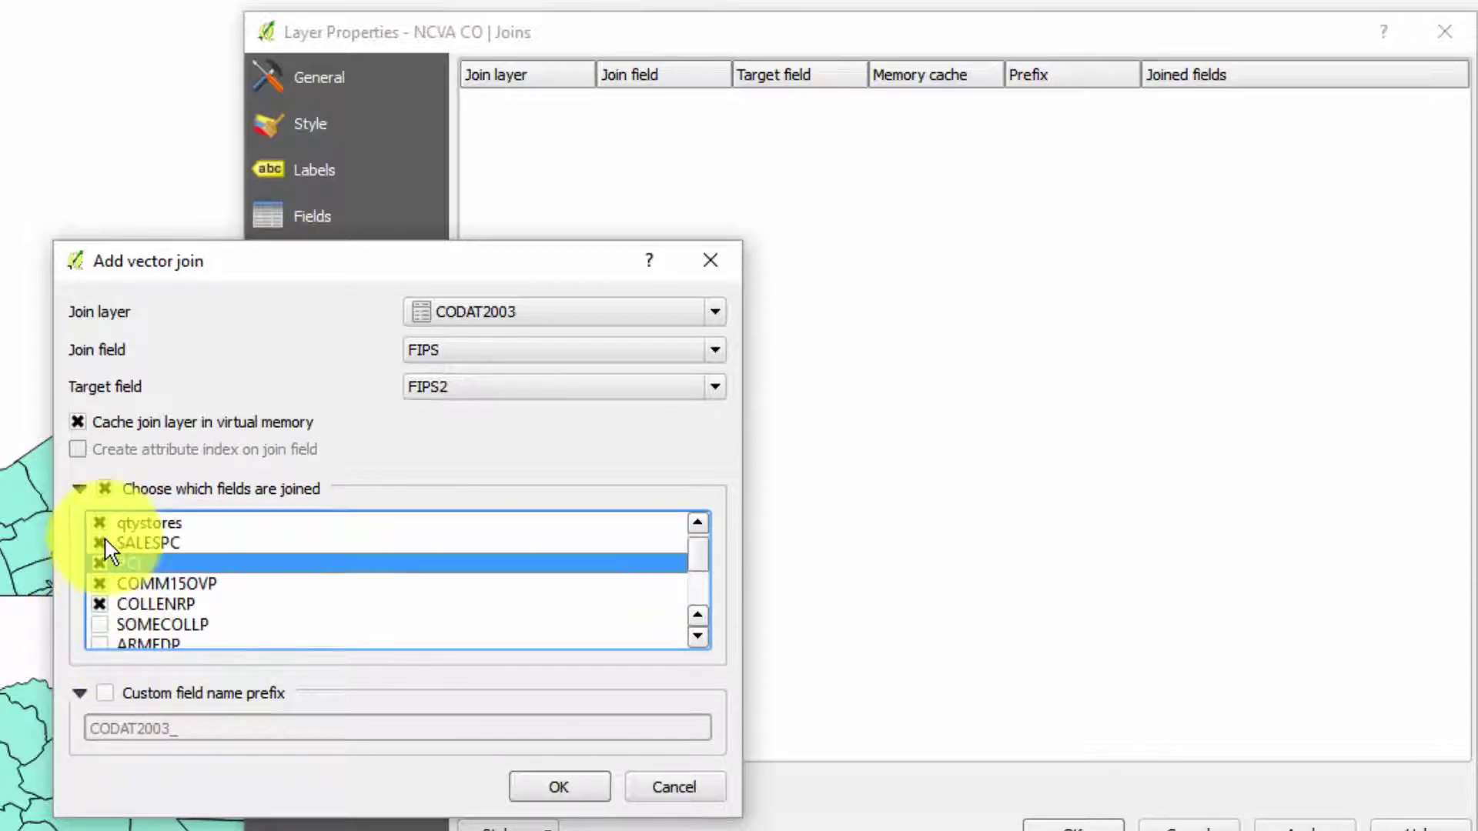
pyautogui.scroll(-1, 104, 558)
pyautogui.click(100, 562)
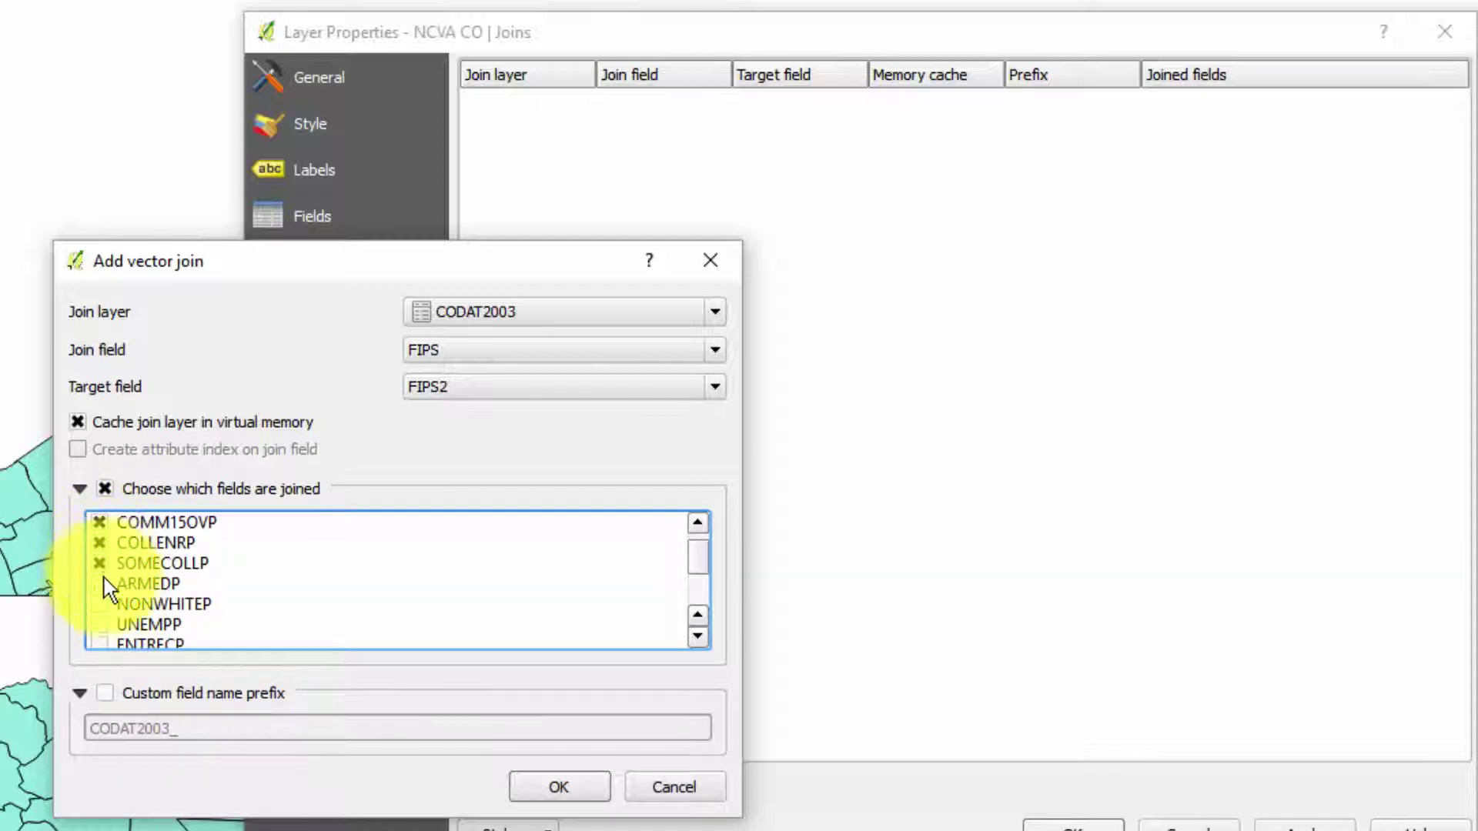
pyautogui.click(100, 583)
pyautogui.click(100, 604)
pyautogui.click(100, 624)
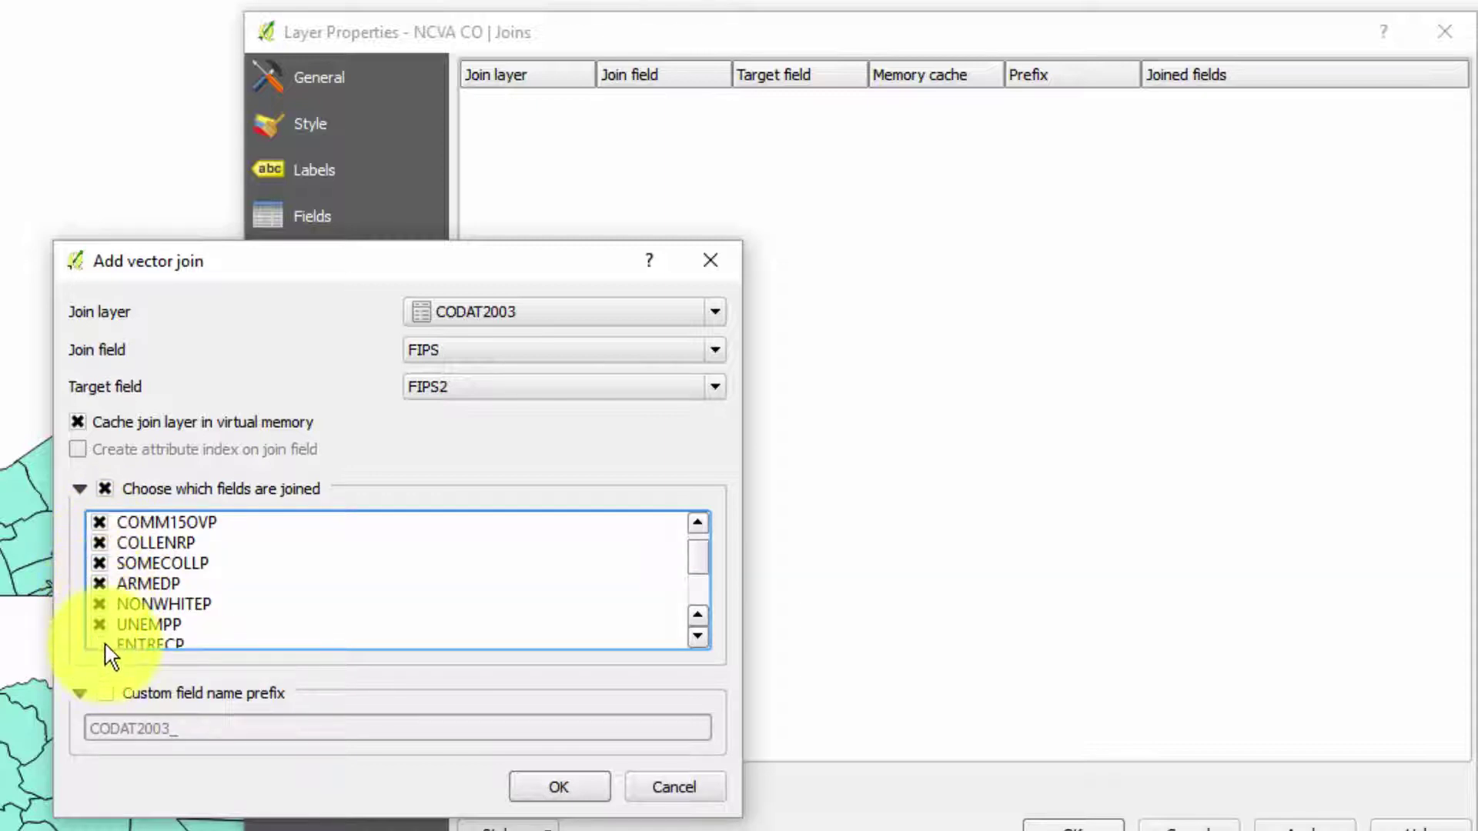
pyautogui.click(101, 644)
pyautogui.click(103, 600)
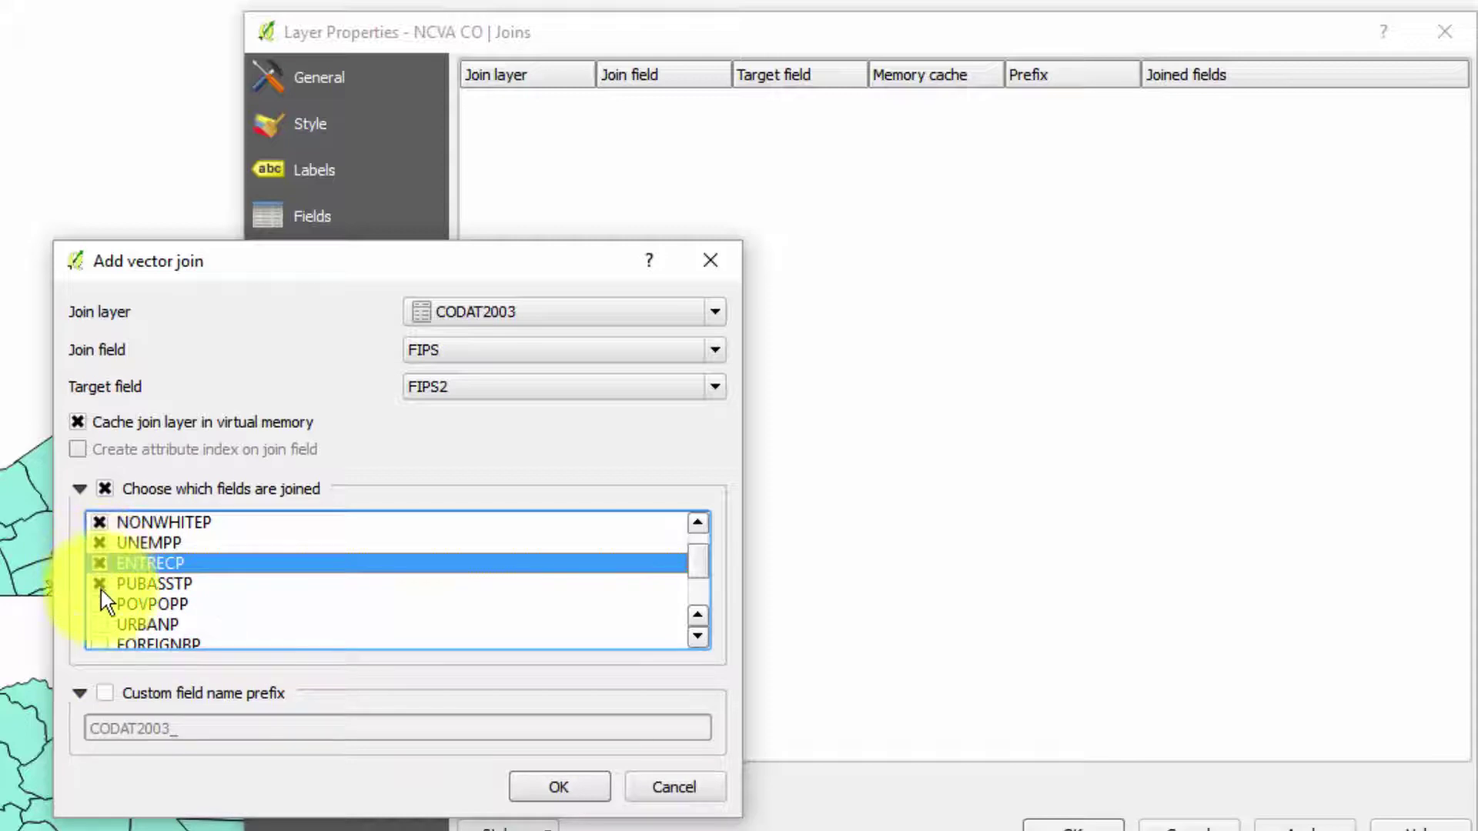
pyautogui.click(103, 624)
pyautogui.click(102, 644)
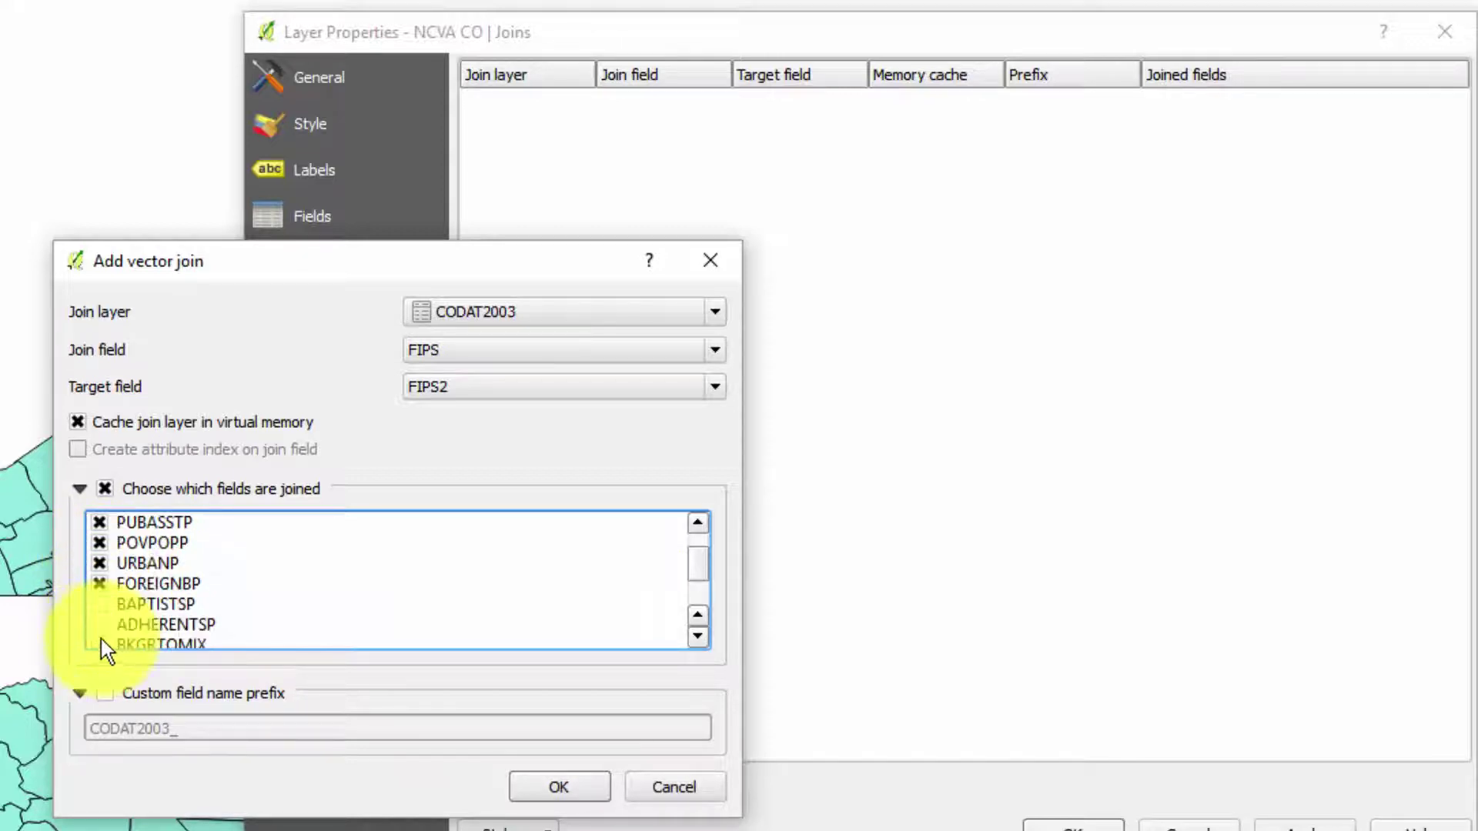
pyautogui.click(100, 603)
pyautogui.click(100, 624)
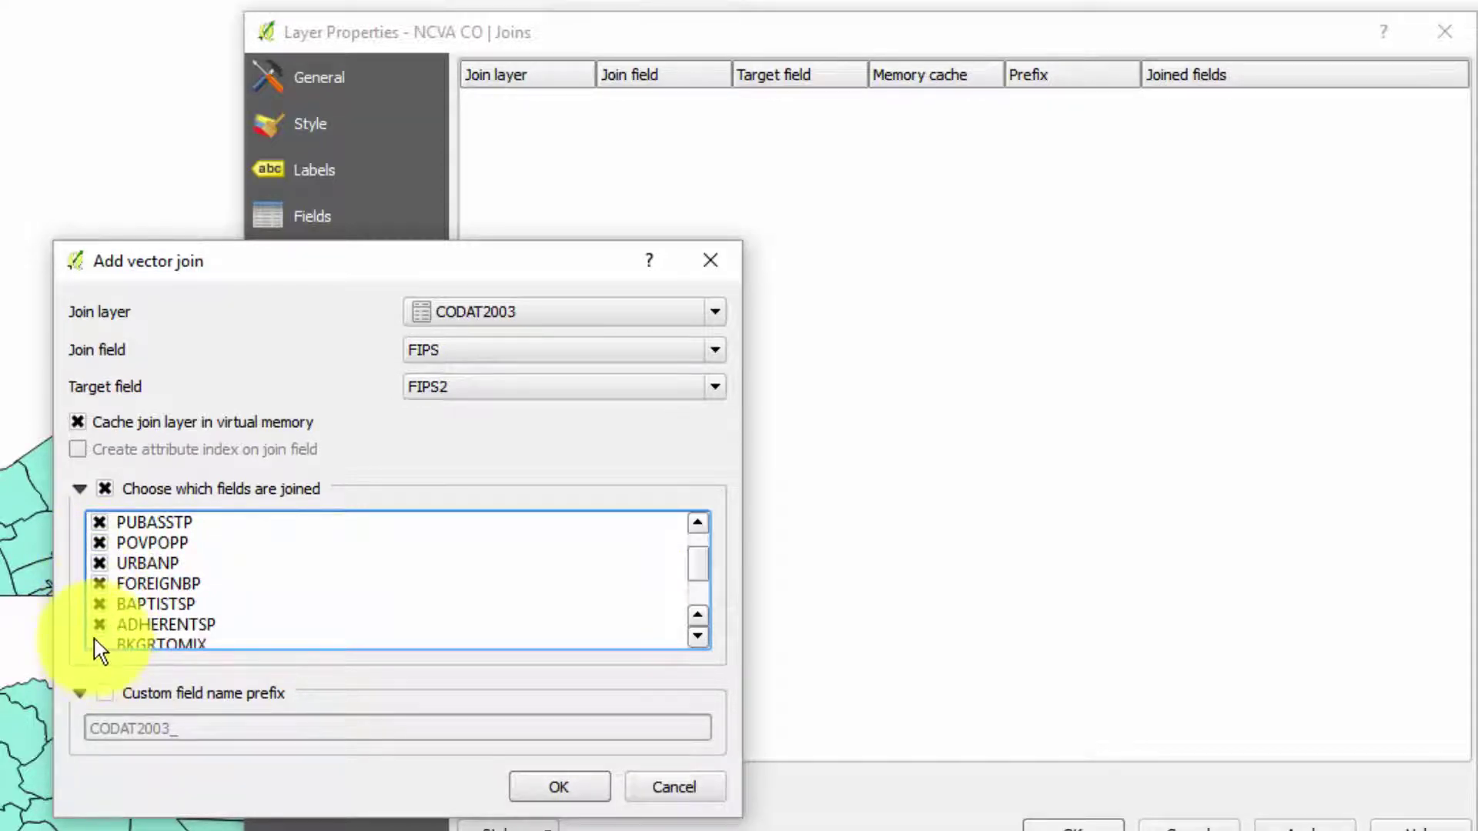
pyautogui.click(100, 645)
pyautogui.click(98, 605)
pyautogui.click(100, 624)
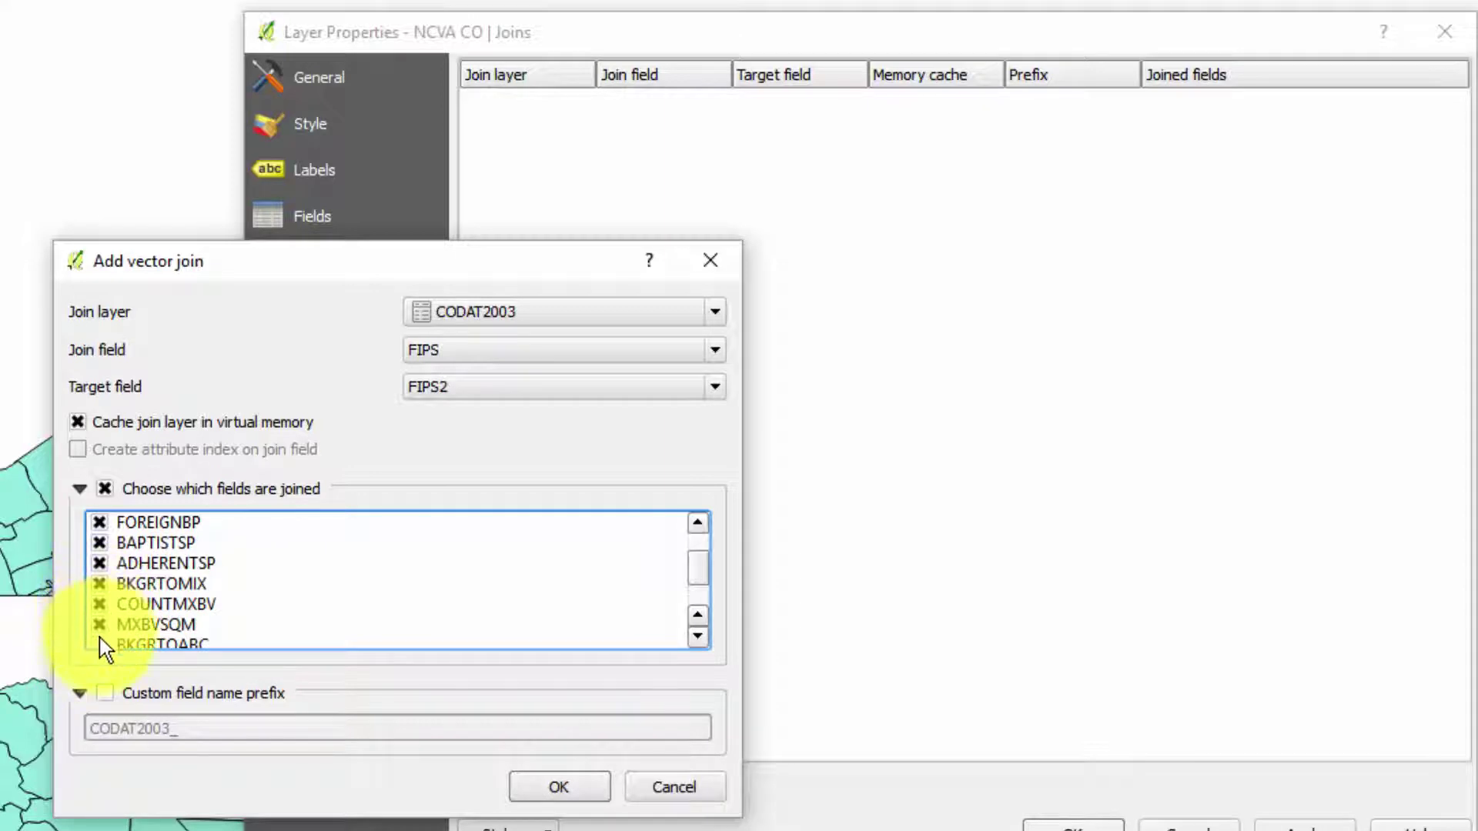
pyautogui.click(100, 644)
pyautogui.click(100, 604)
pyautogui.scroll(-1, 103, 556)
pyautogui.click(100, 564)
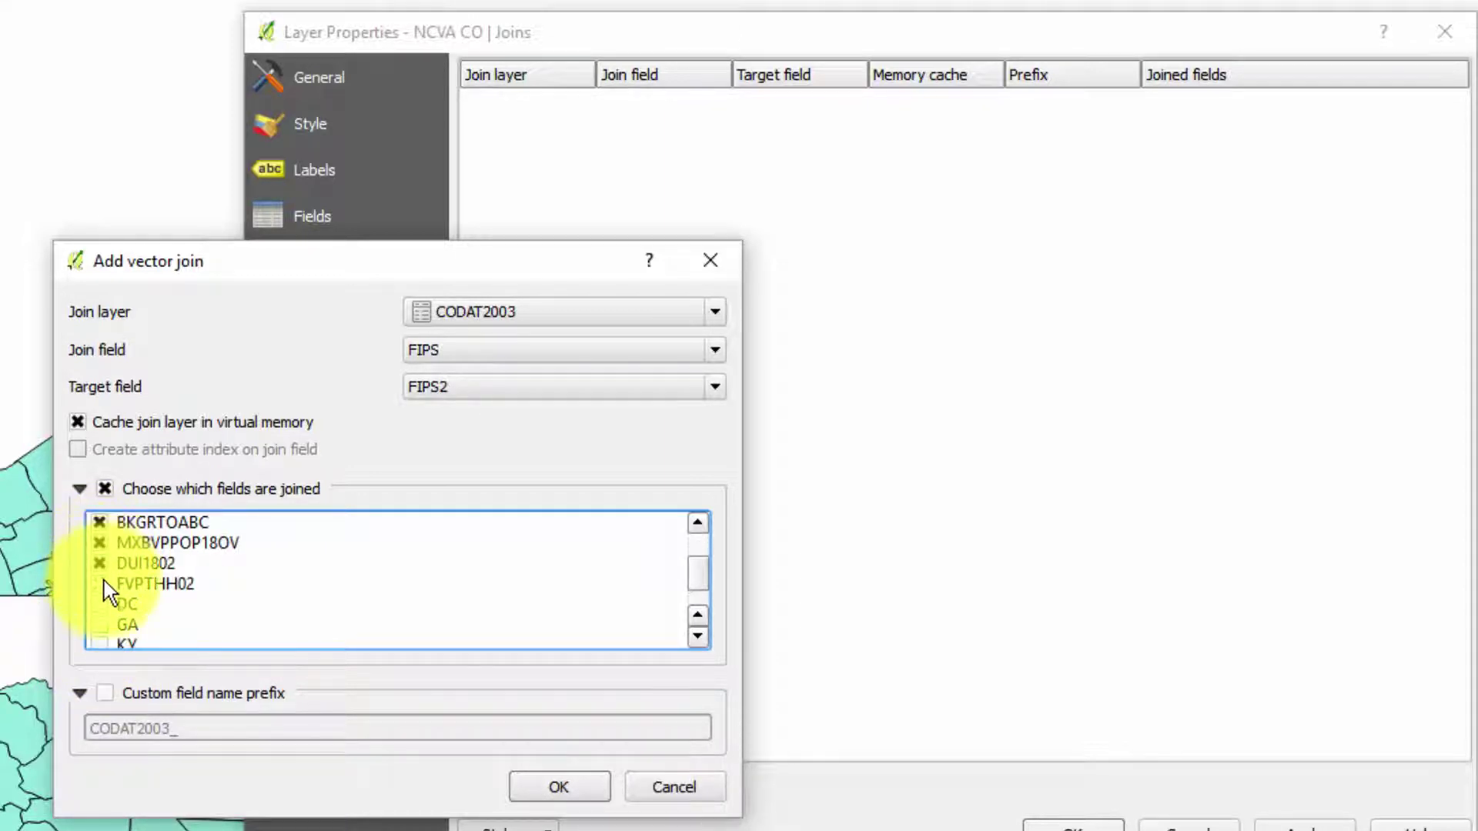
pyautogui.click(100, 584)
pyautogui.click(100, 603)
pyautogui.click(100, 625)
pyautogui.click(100, 644)
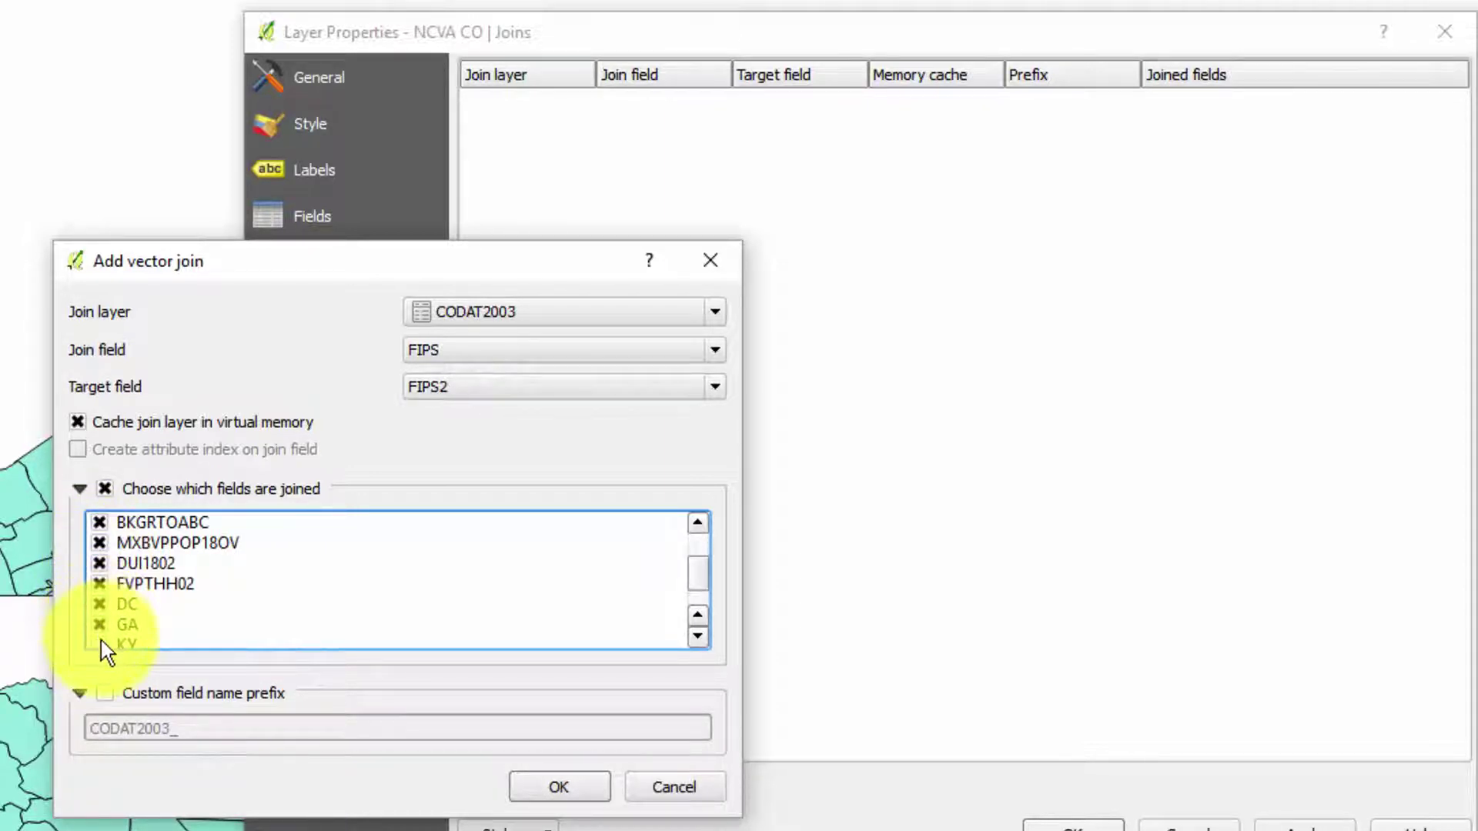
pyautogui.scroll(-1, 100, 644)
pyautogui.click(95, 608)
pyautogui.scroll(1, 95, 615)
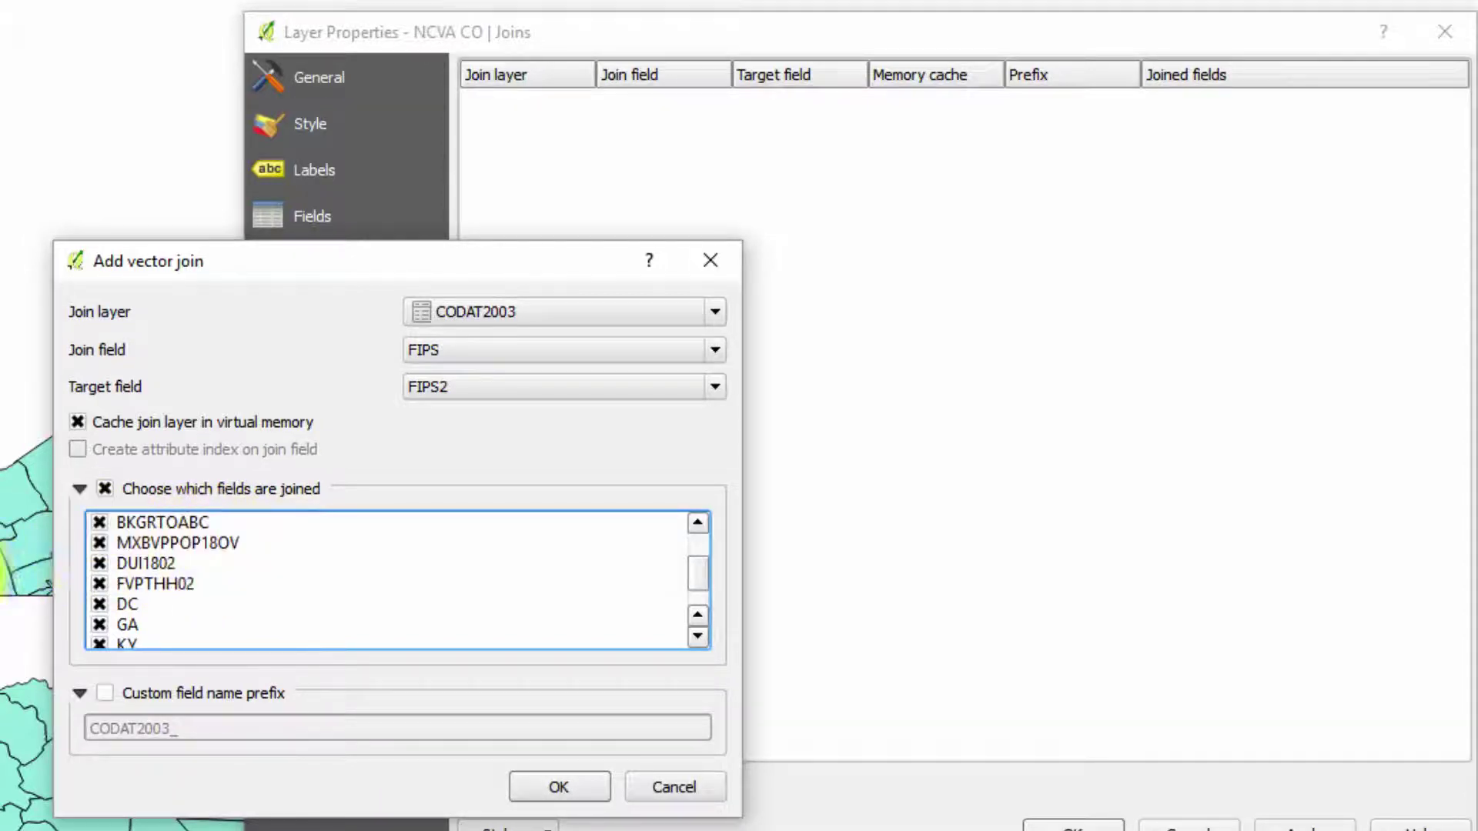
pyautogui.scroll(-1, 138, 577)
pyautogui.click(135, 604)
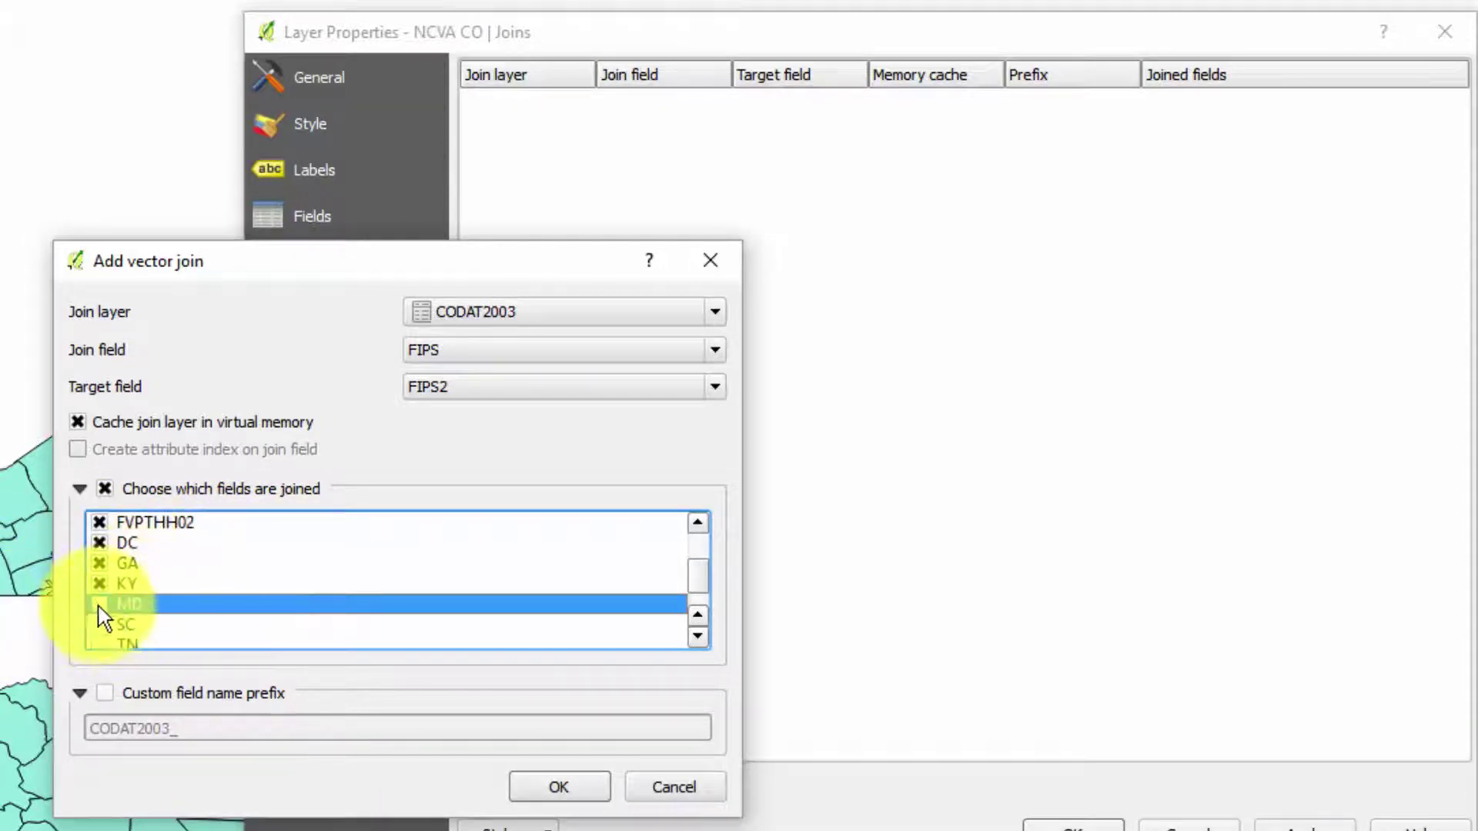
pyautogui.click(98, 644)
pyautogui.scroll(-3, 99, 644)
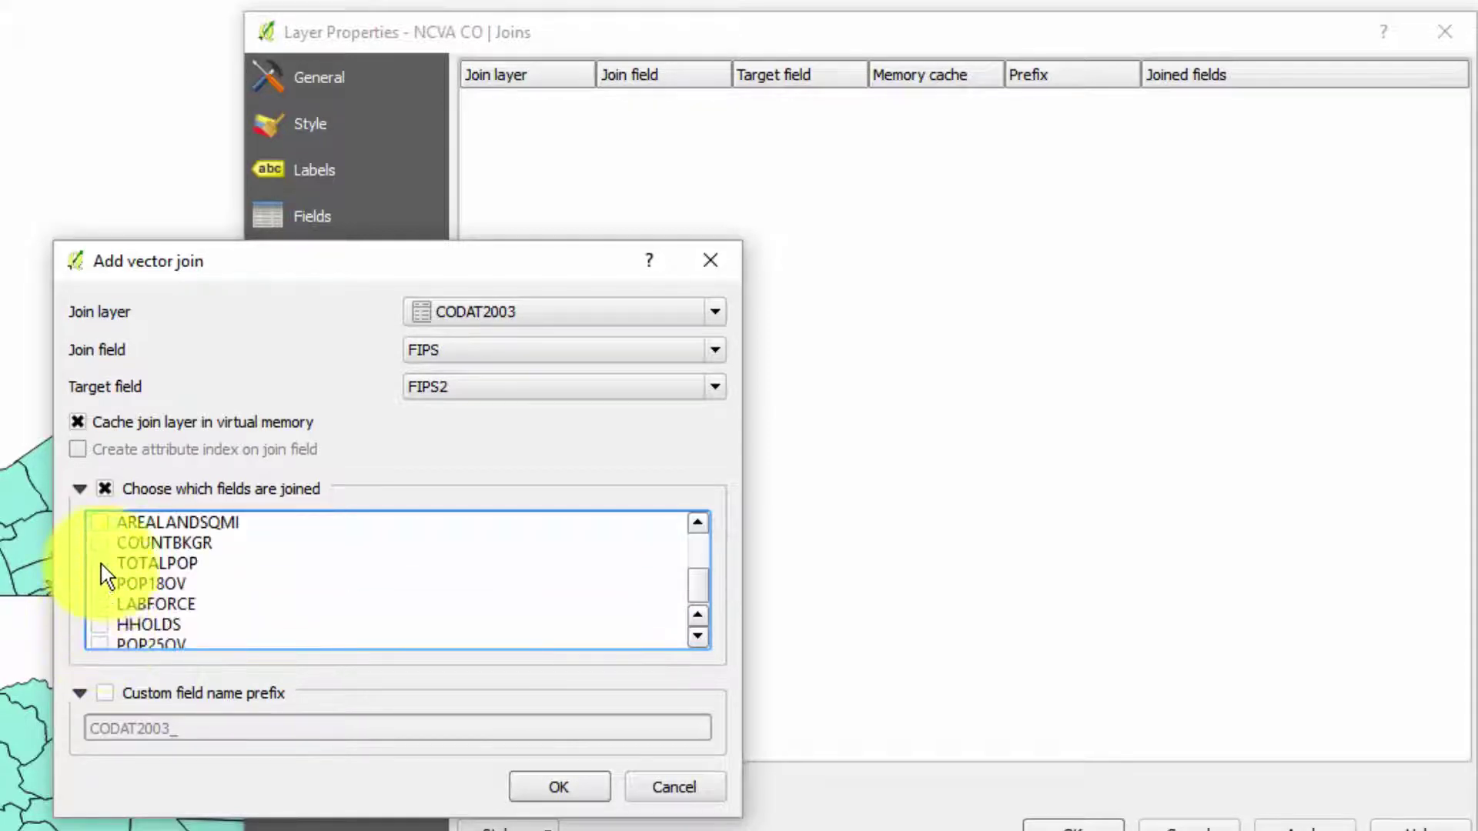
pyautogui.scroll(1, 98, 577)
pyautogui.click(99, 541)
pyautogui.click(99, 522)
pyautogui.click(99, 542)
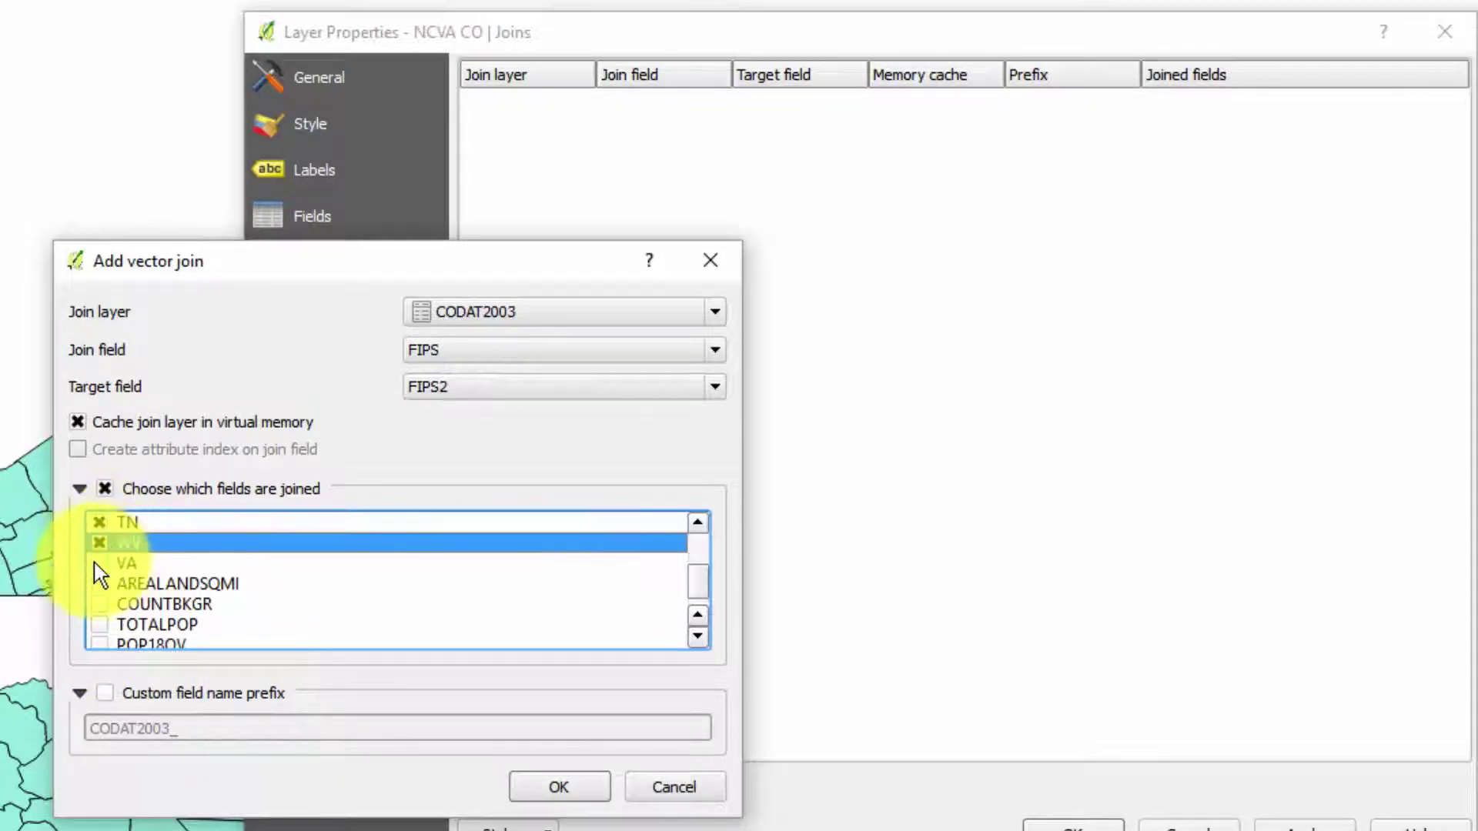
pyautogui.click(99, 563)
pyautogui.click(99, 583)
pyautogui.click(99, 604)
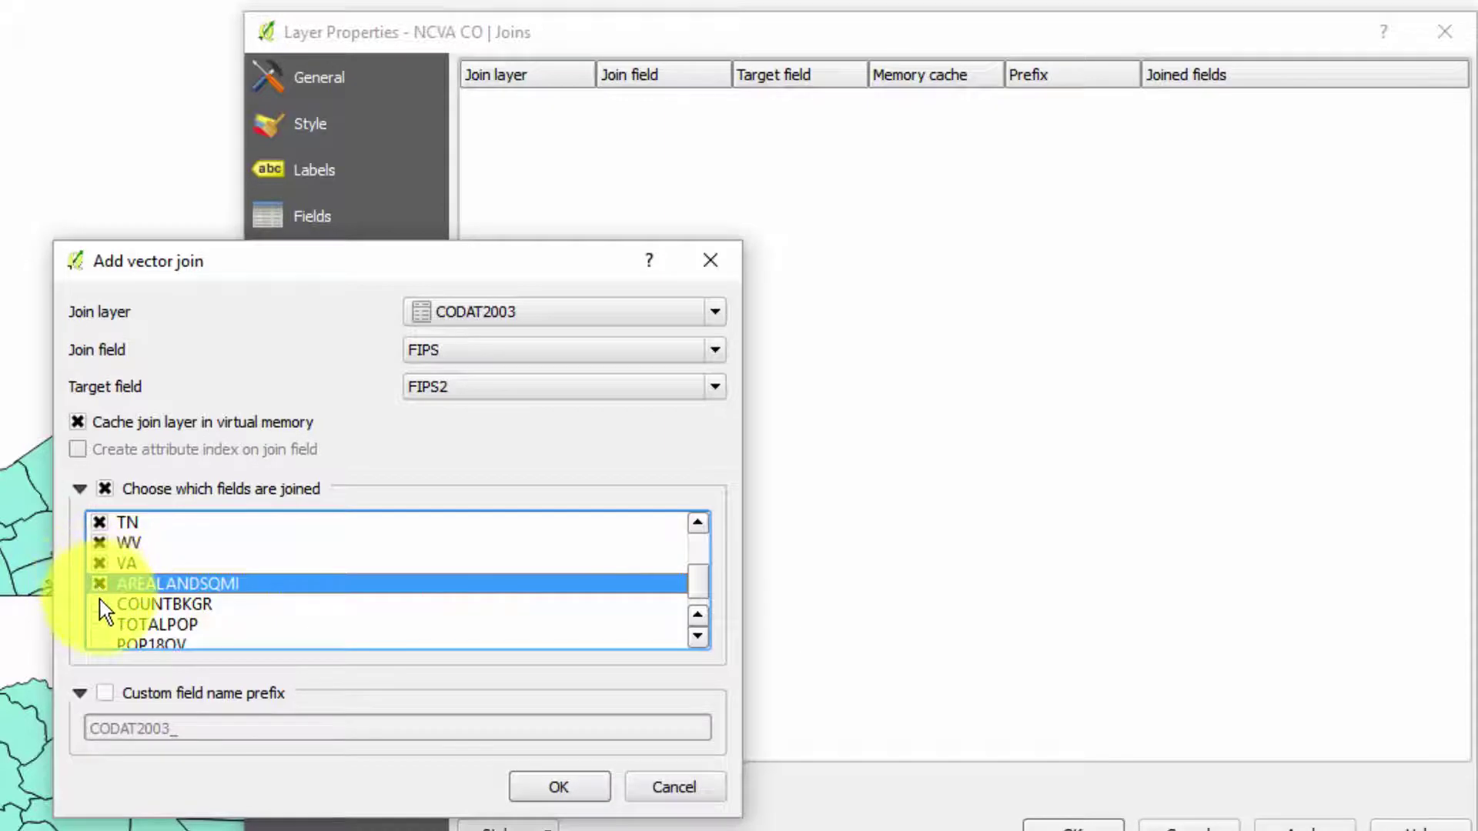
pyautogui.click(104, 622)
pyautogui.click(98, 644)
pyautogui.scroll(-1, 100, 646)
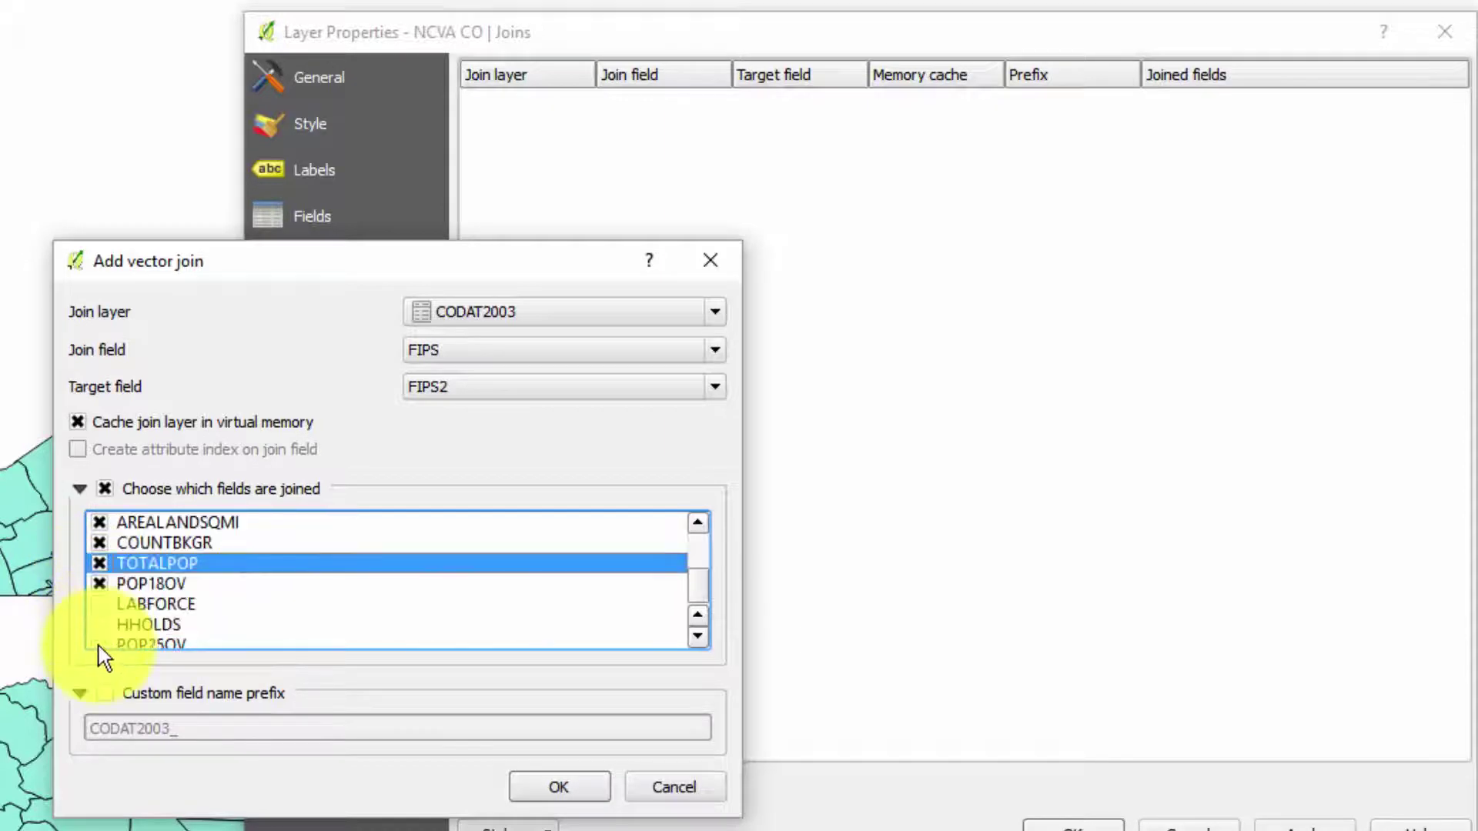
pyautogui.click(99, 604)
pyautogui.click(99, 624)
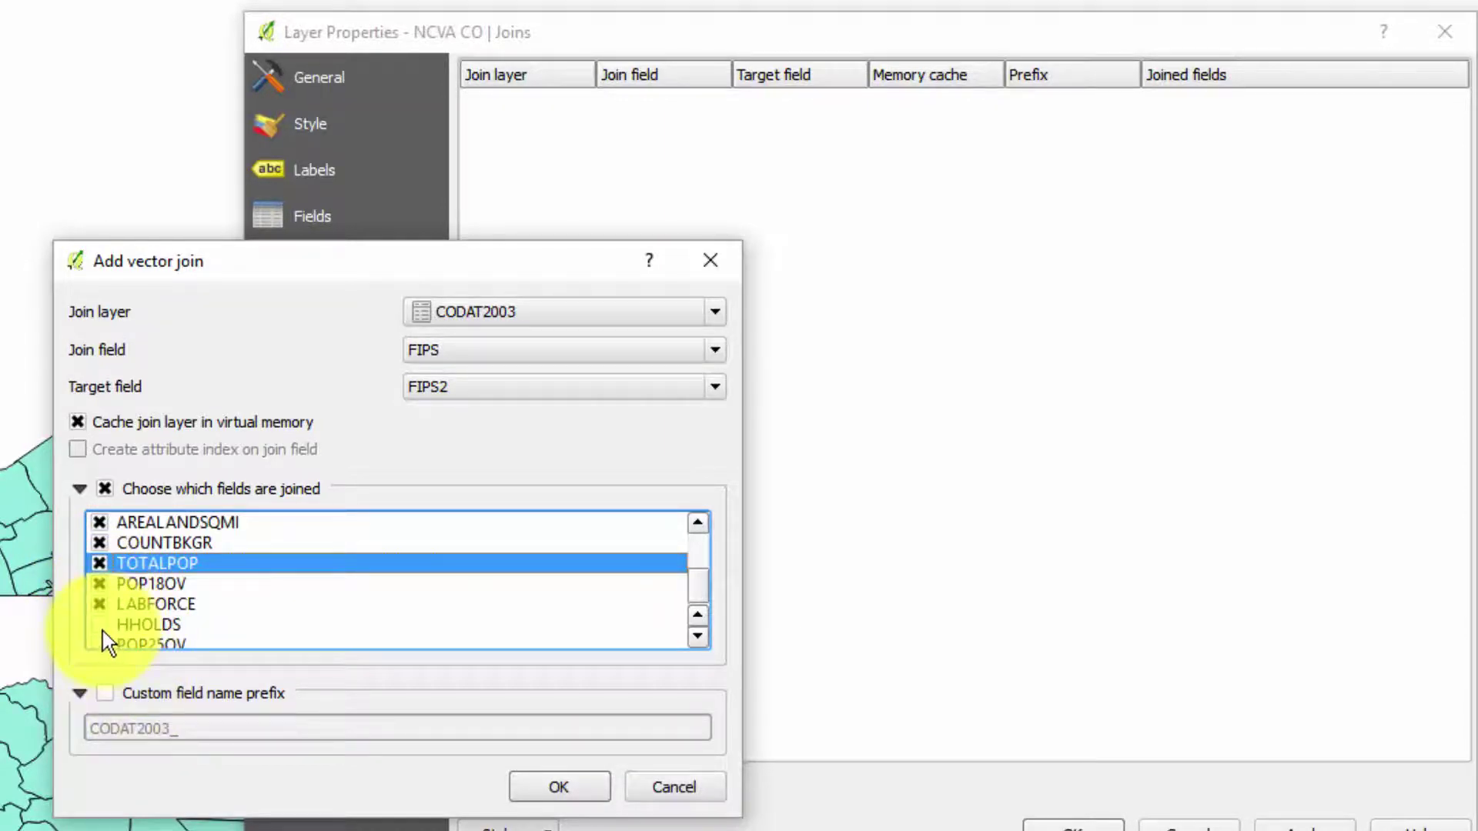
pyautogui.scroll(-1, 103, 645)
pyautogui.click(99, 624)
pyautogui.click(99, 644)
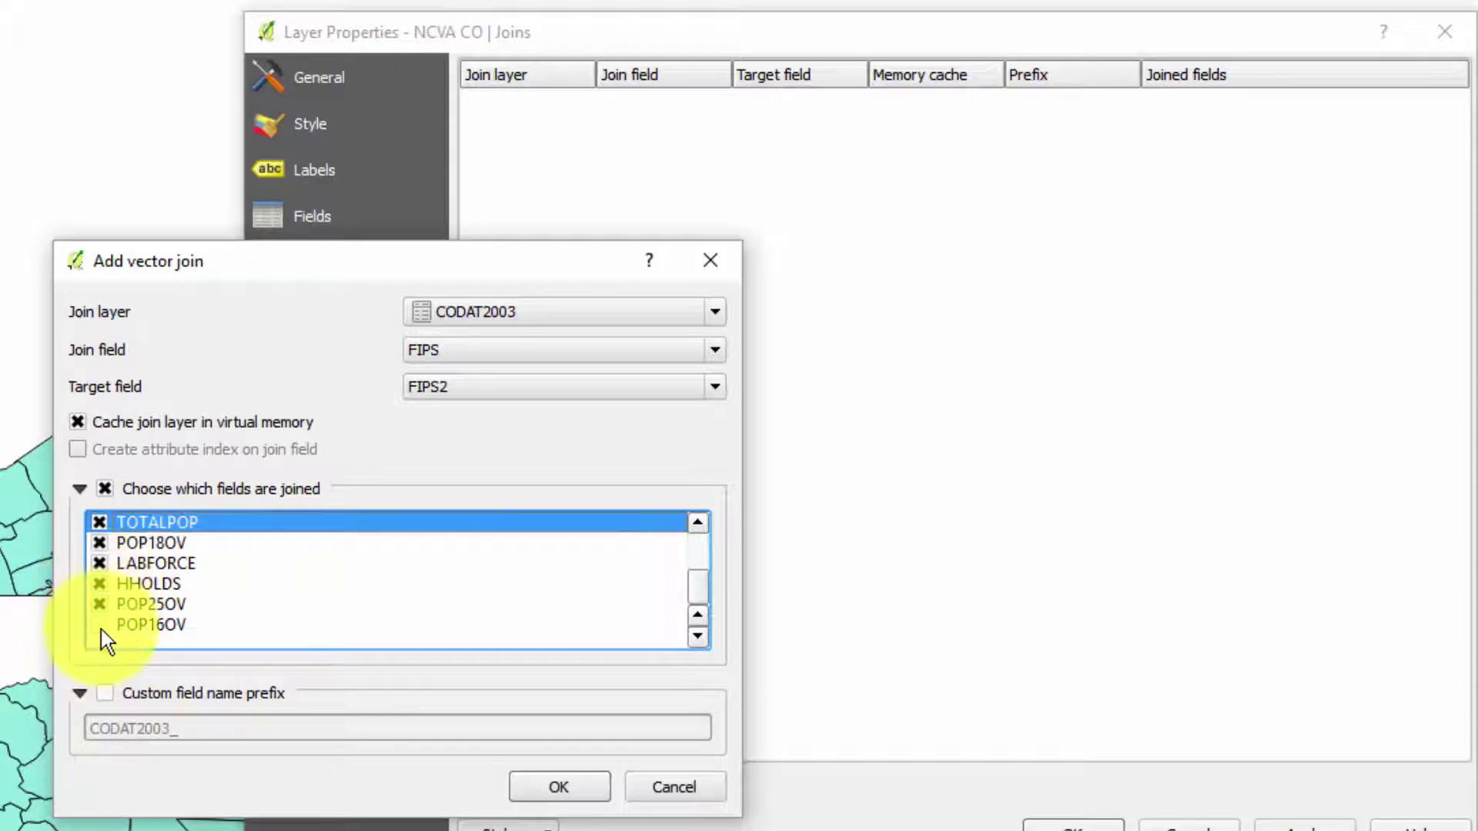
pyautogui.scroll(1, 285, 639)
pyautogui.scroll(7, 291, 627)
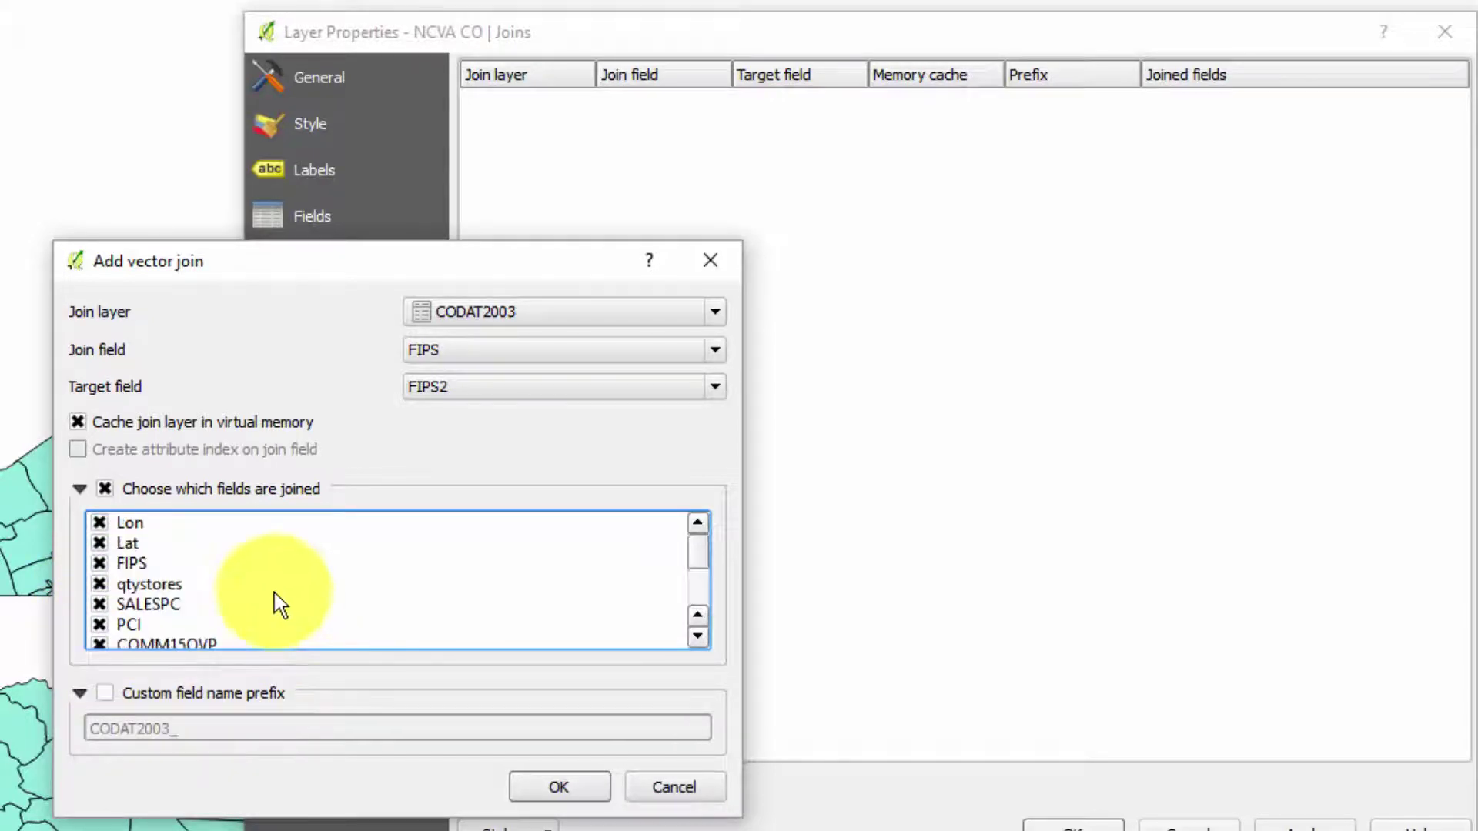
pyautogui.scroll(-4, 269, 585)
pyautogui.scroll(-2, 261, 548)
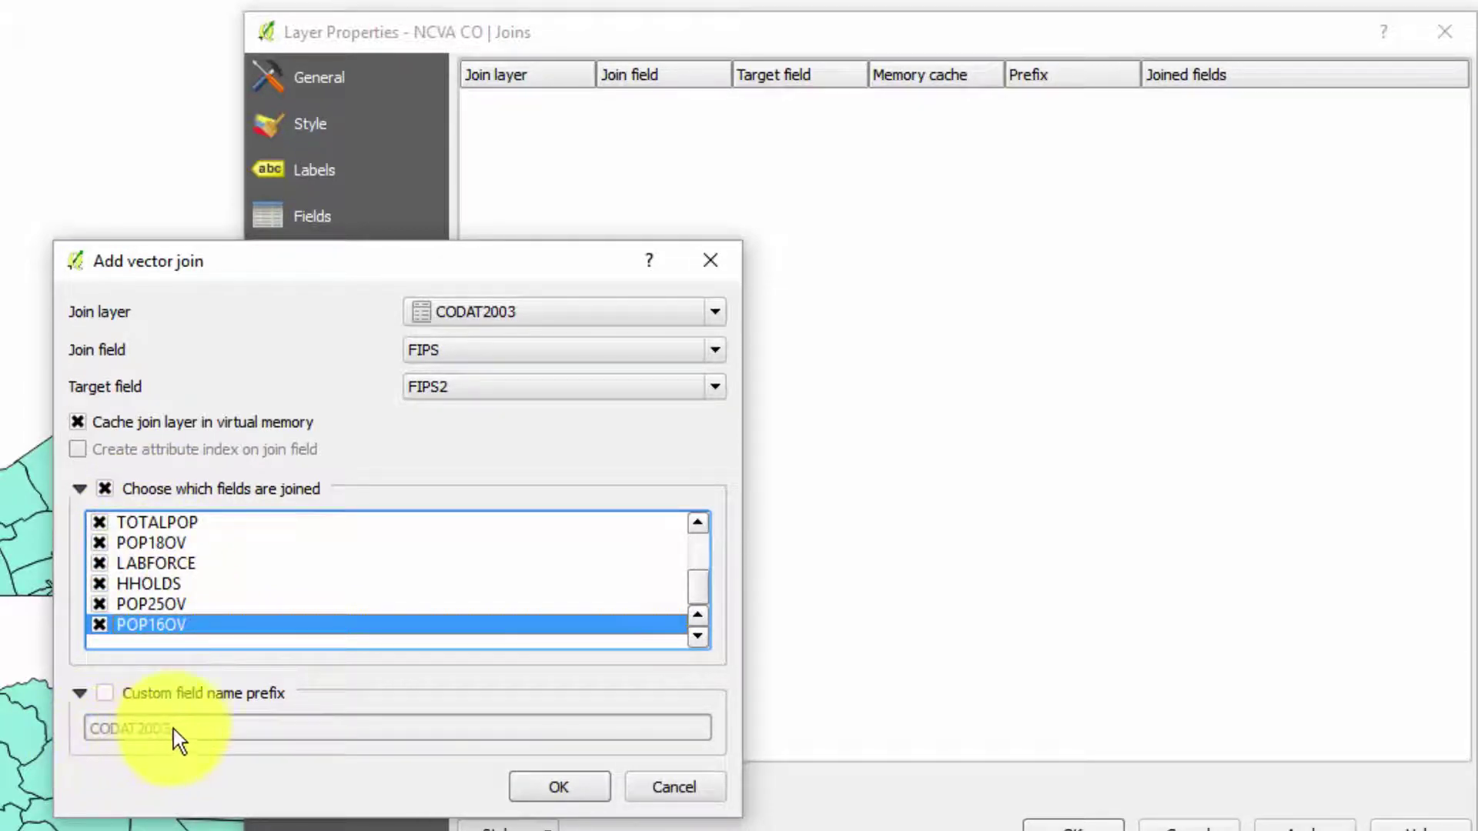
# Enable the custom field name prefix and clear it to blank, then confirm the join and apply it to the NCVA CO layer.
pyautogui.click(105, 695)
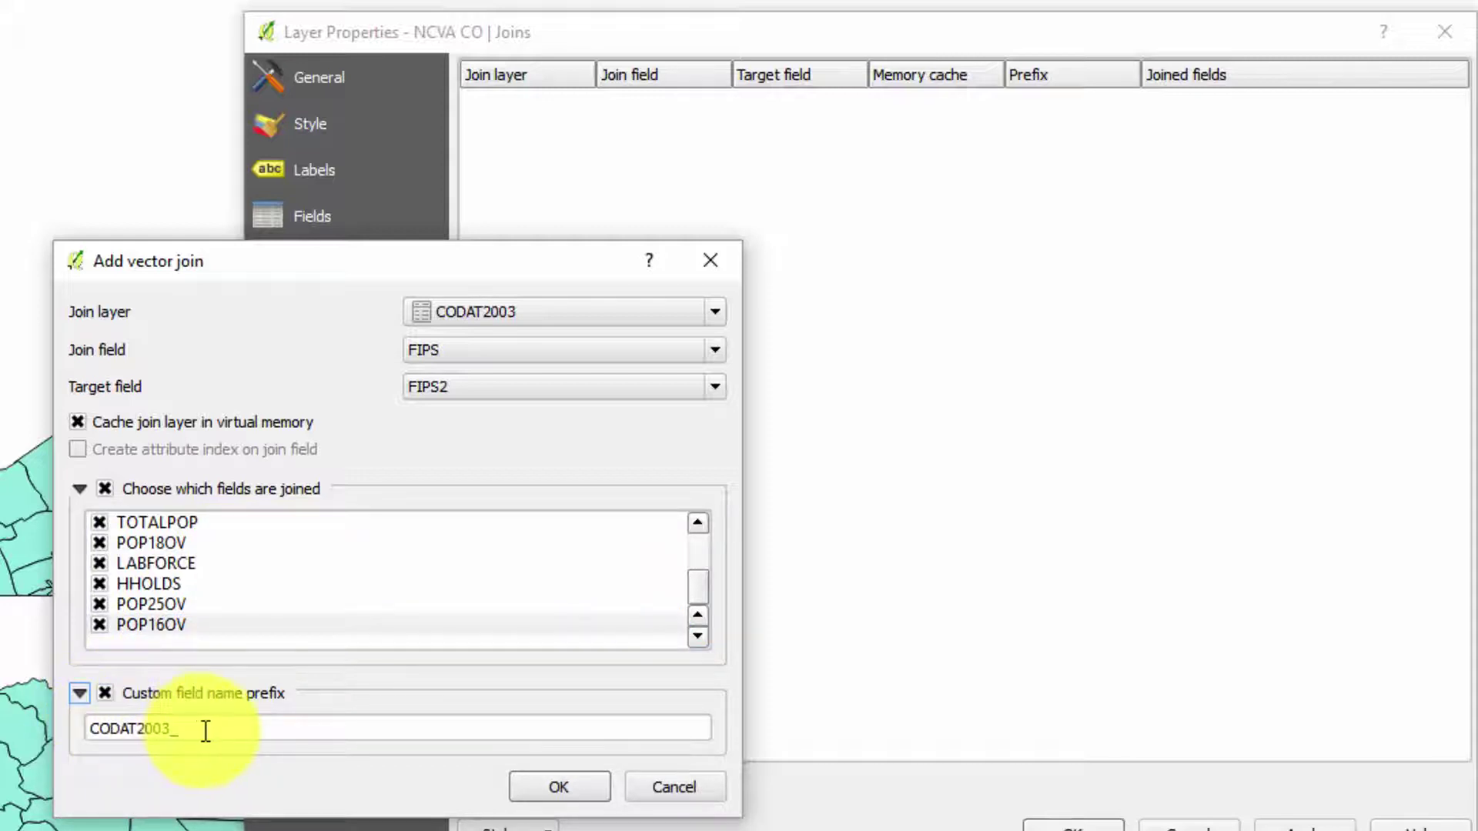
pyautogui.moveTo(198, 729); pyautogui.dragTo(86, 731)
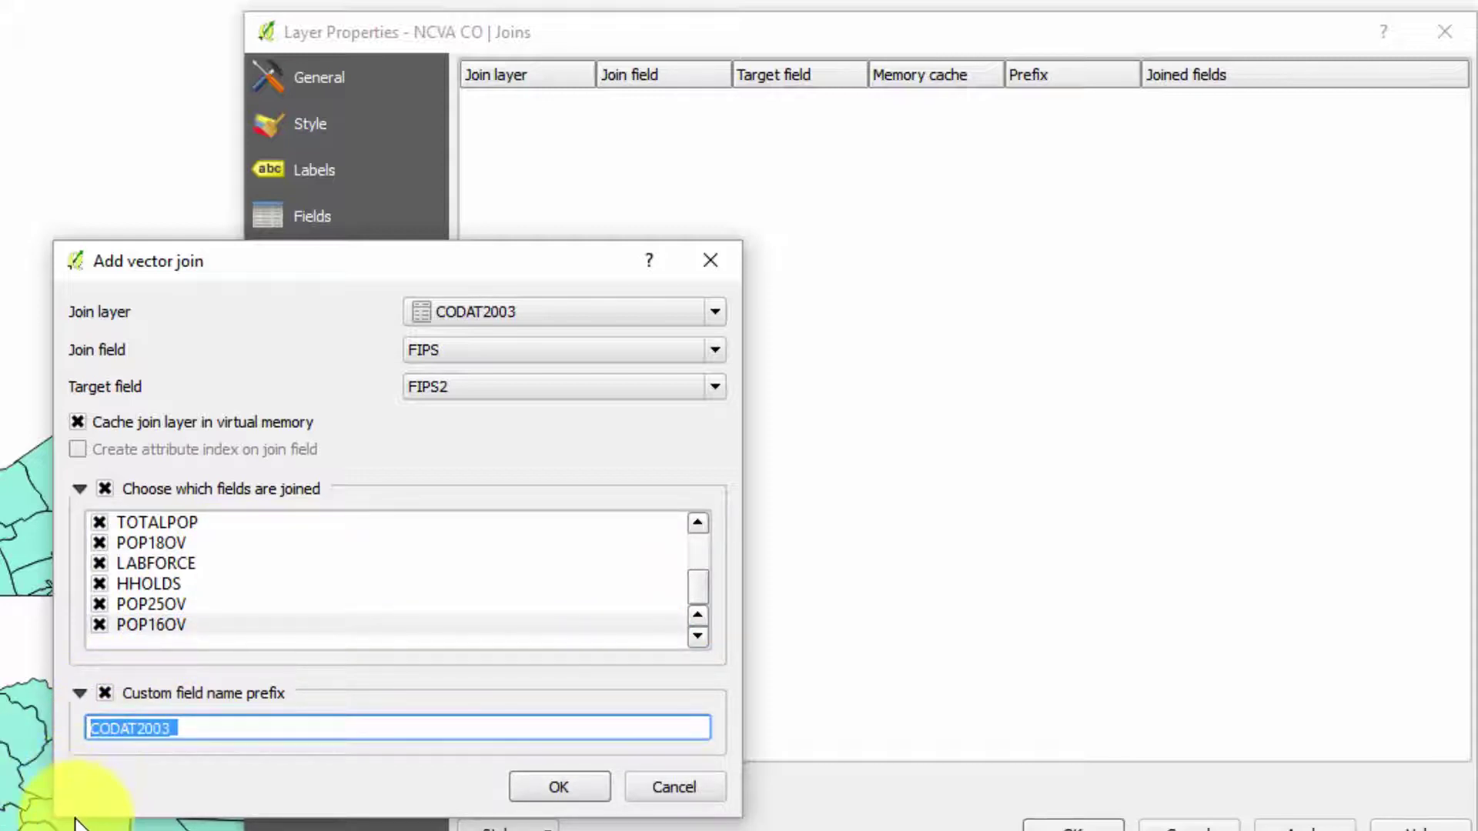
pyautogui.press('BackSpace')
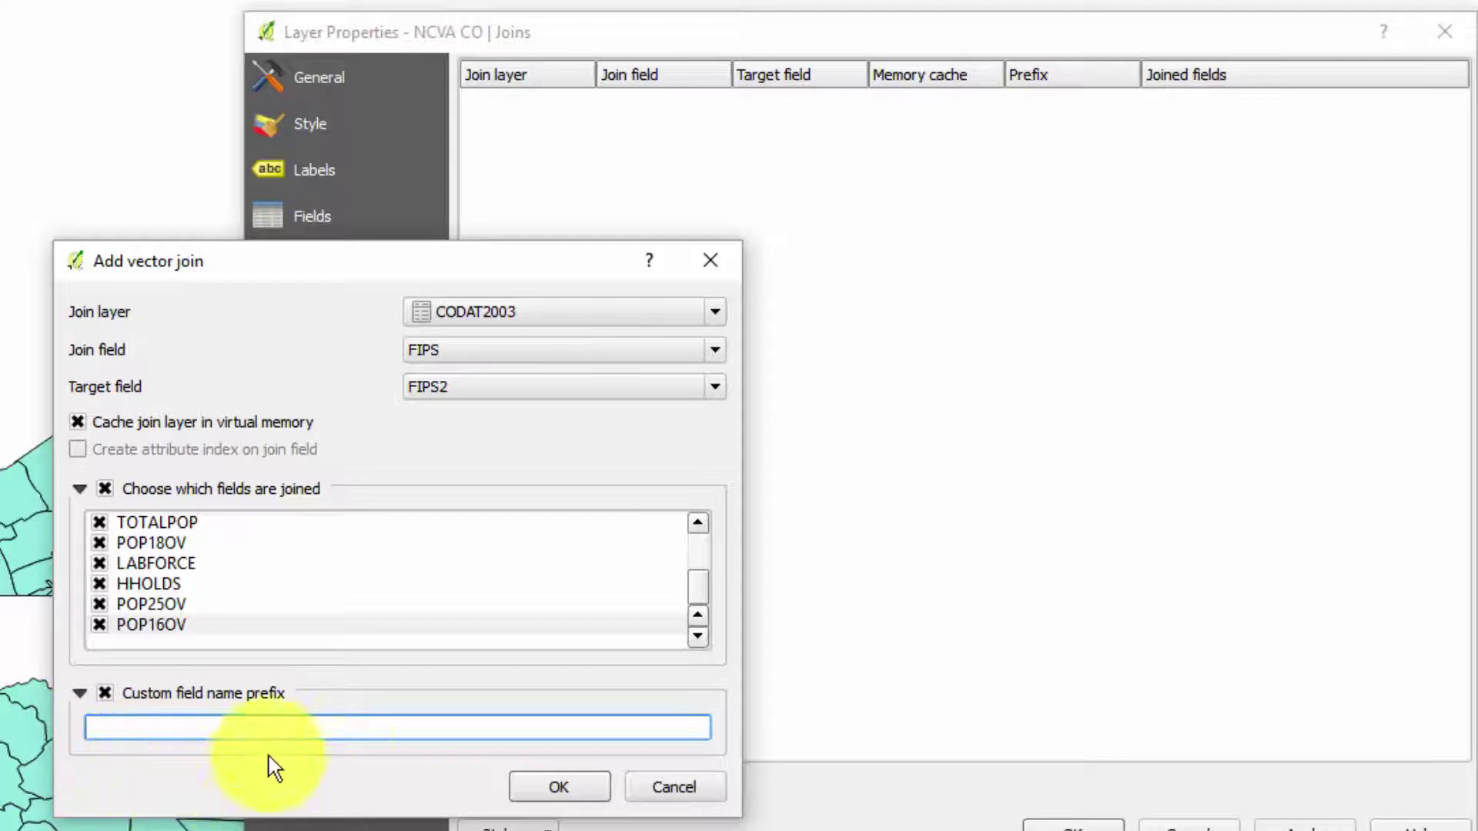
pyautogui.click(557, 788)
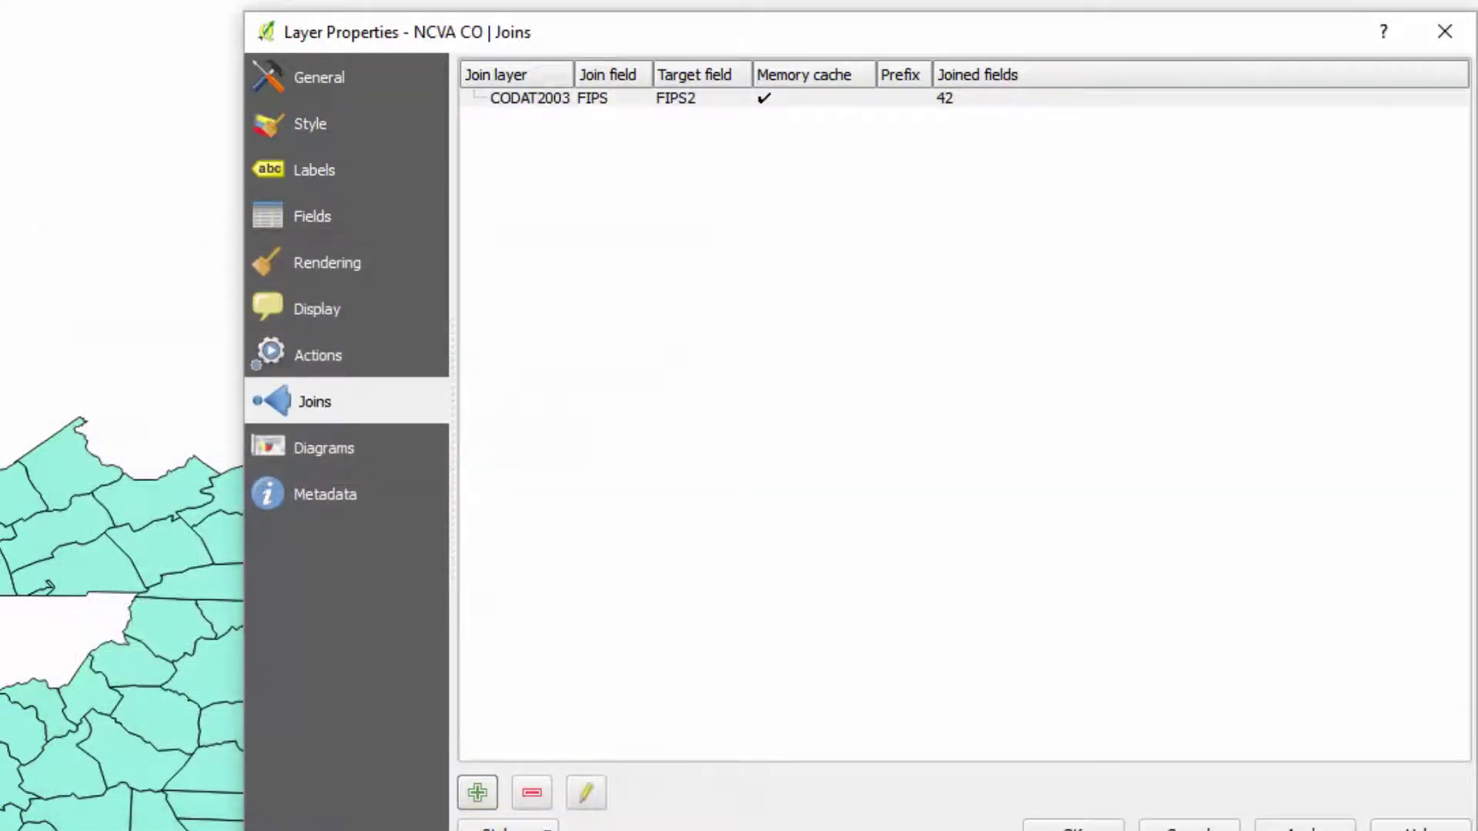
pyautogui.click(1293, 829)
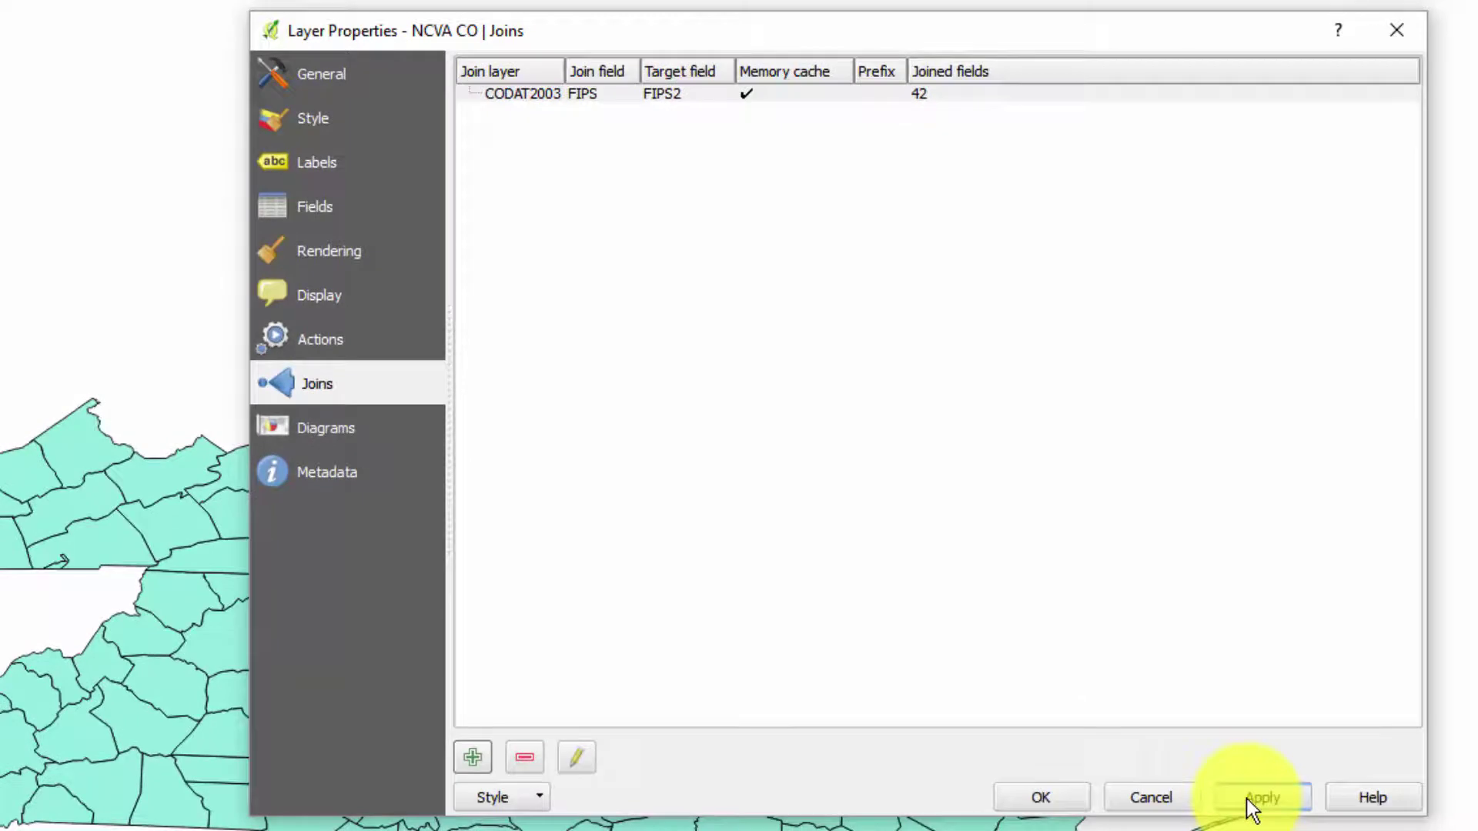
pyautogui.click(1052, 805)
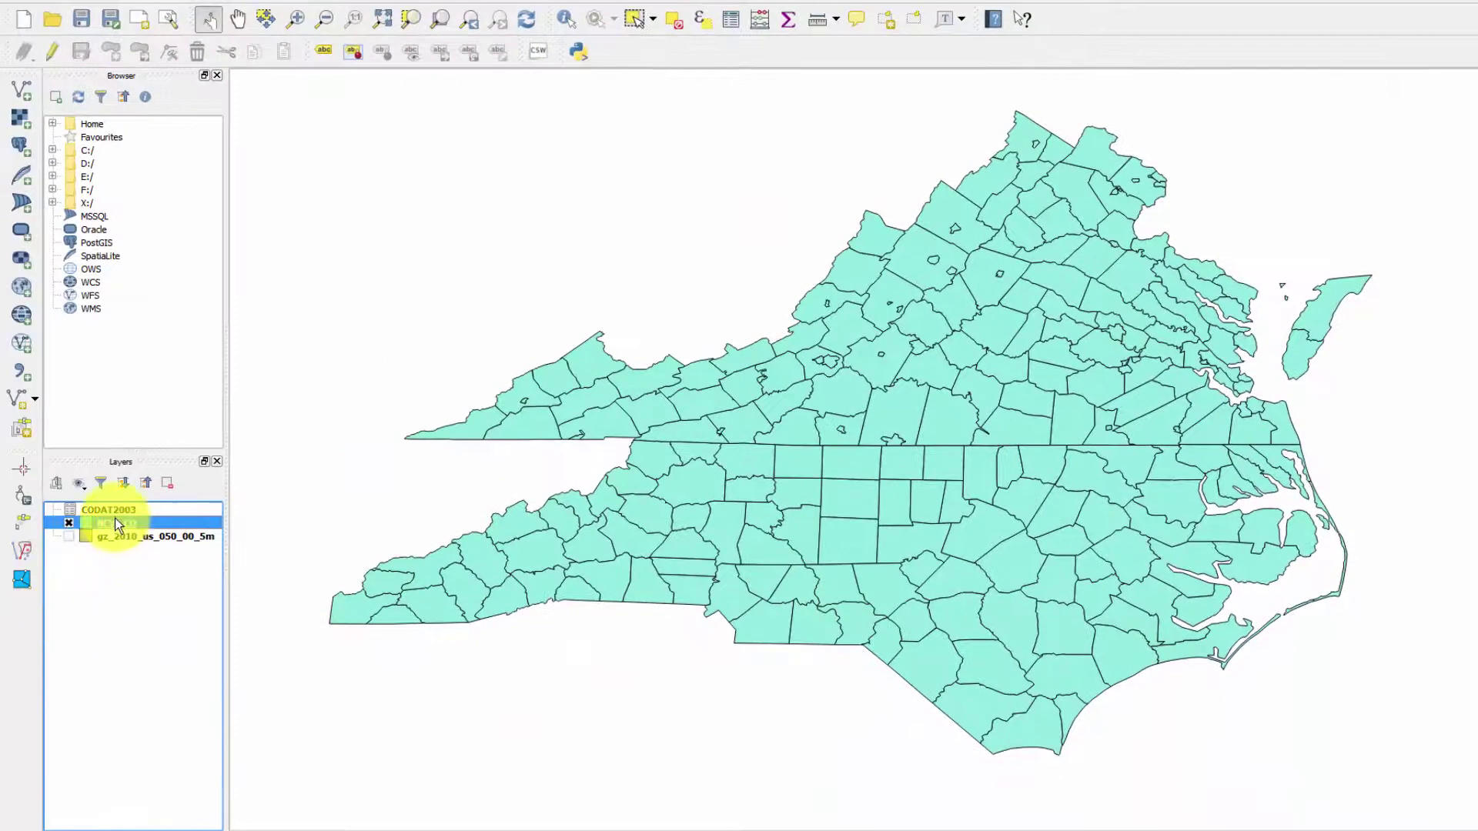
# Review the joined CODAT2003 columns in the NCVA CO attribute table, then close the table.
pyautogui.rightClick(123, 524)
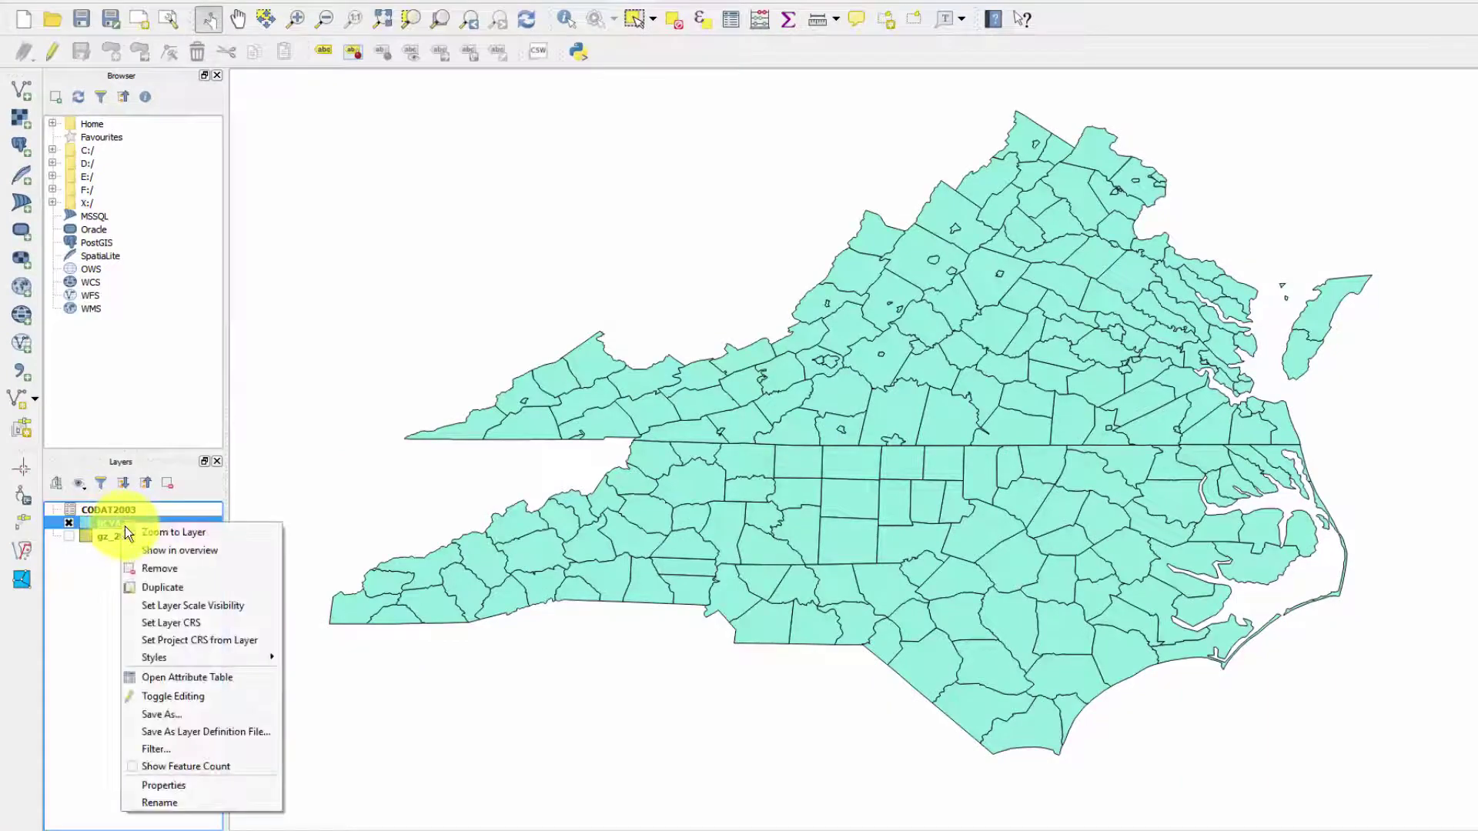
pyautogui.click(218, 675)
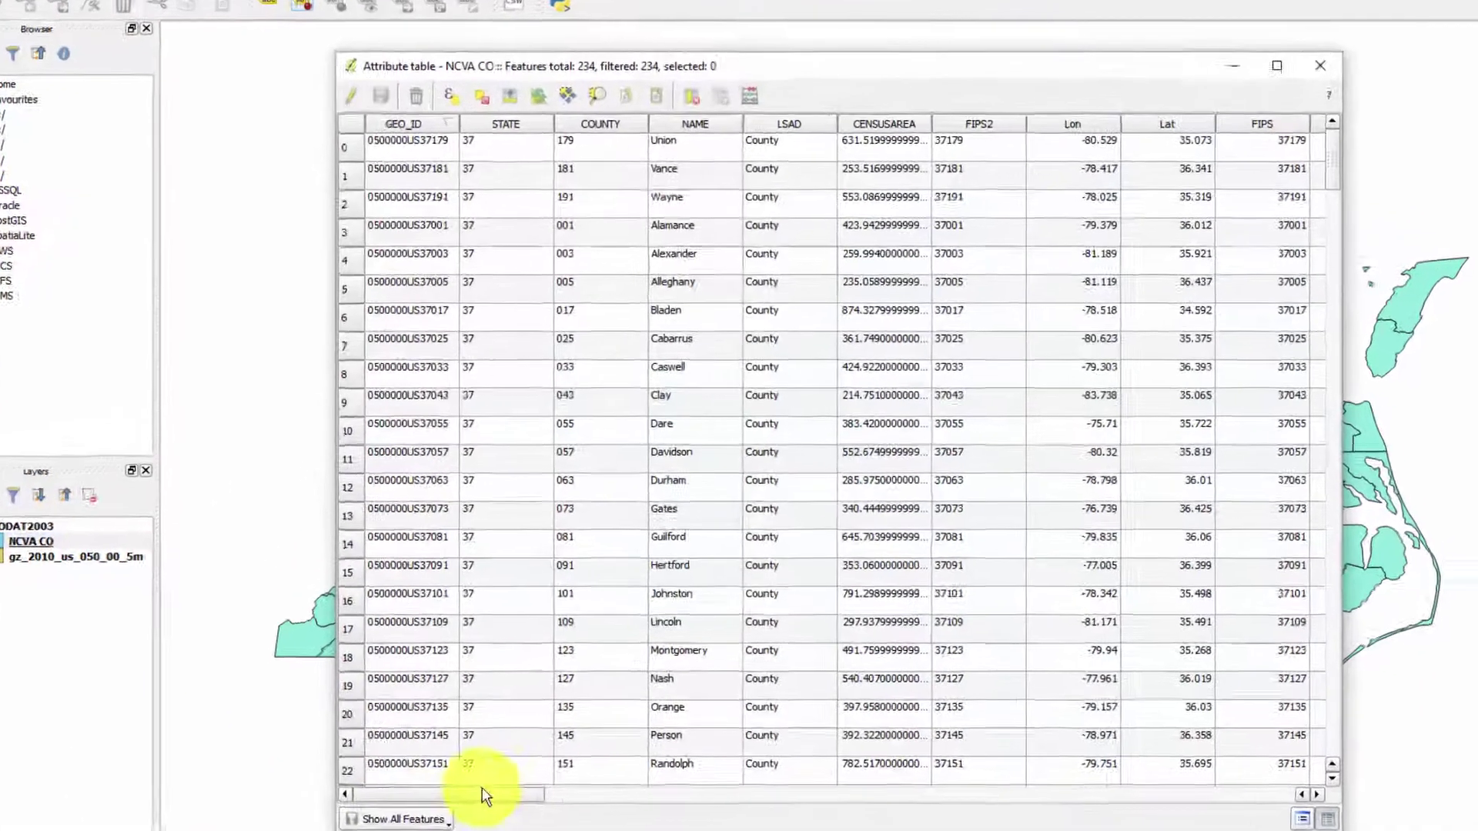
pyautogui.moveTo(482, 789); pyautogui.dragTo(290, 749)
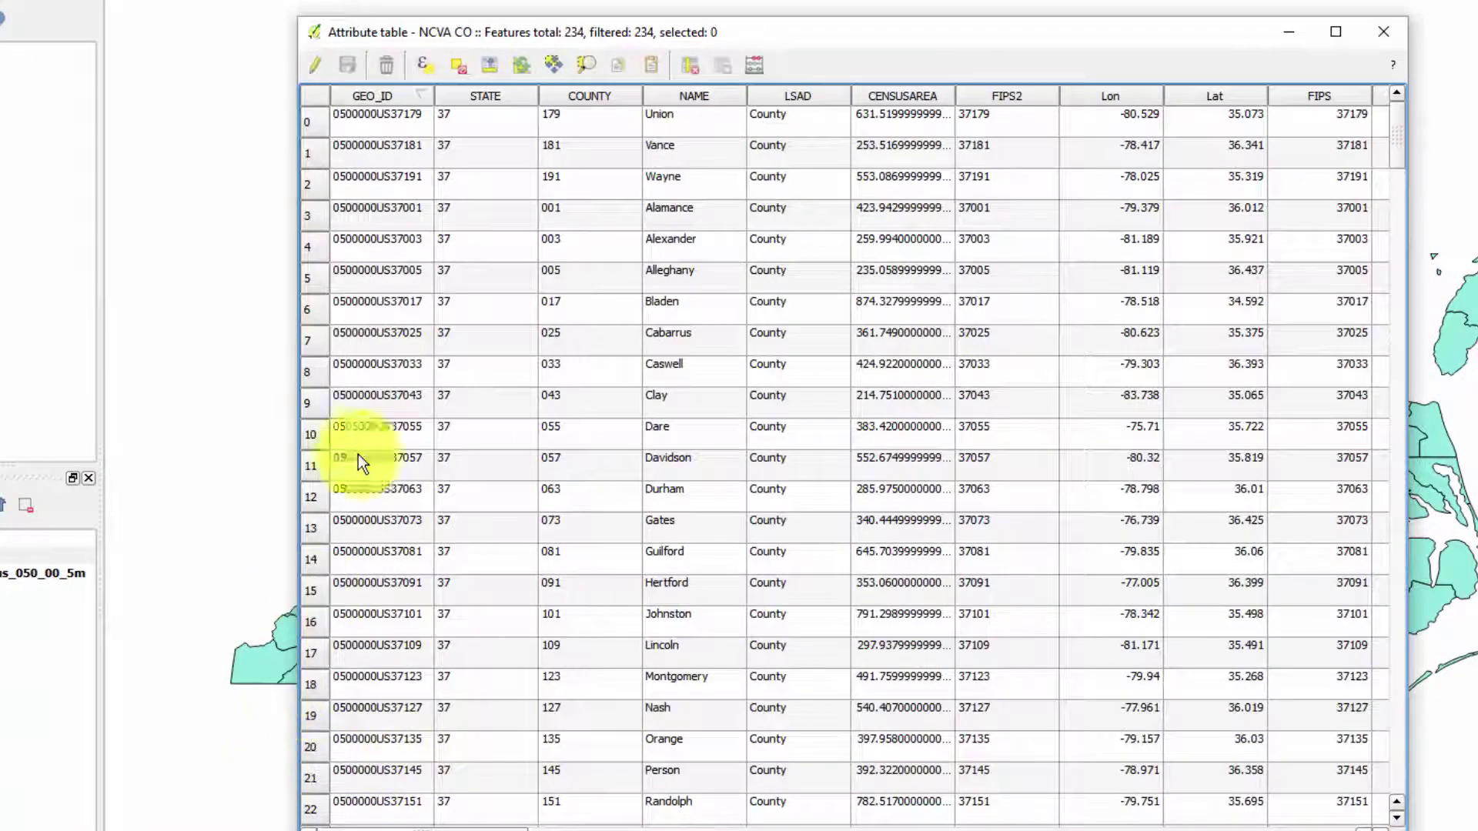
pyautogui.click(1390, 34)
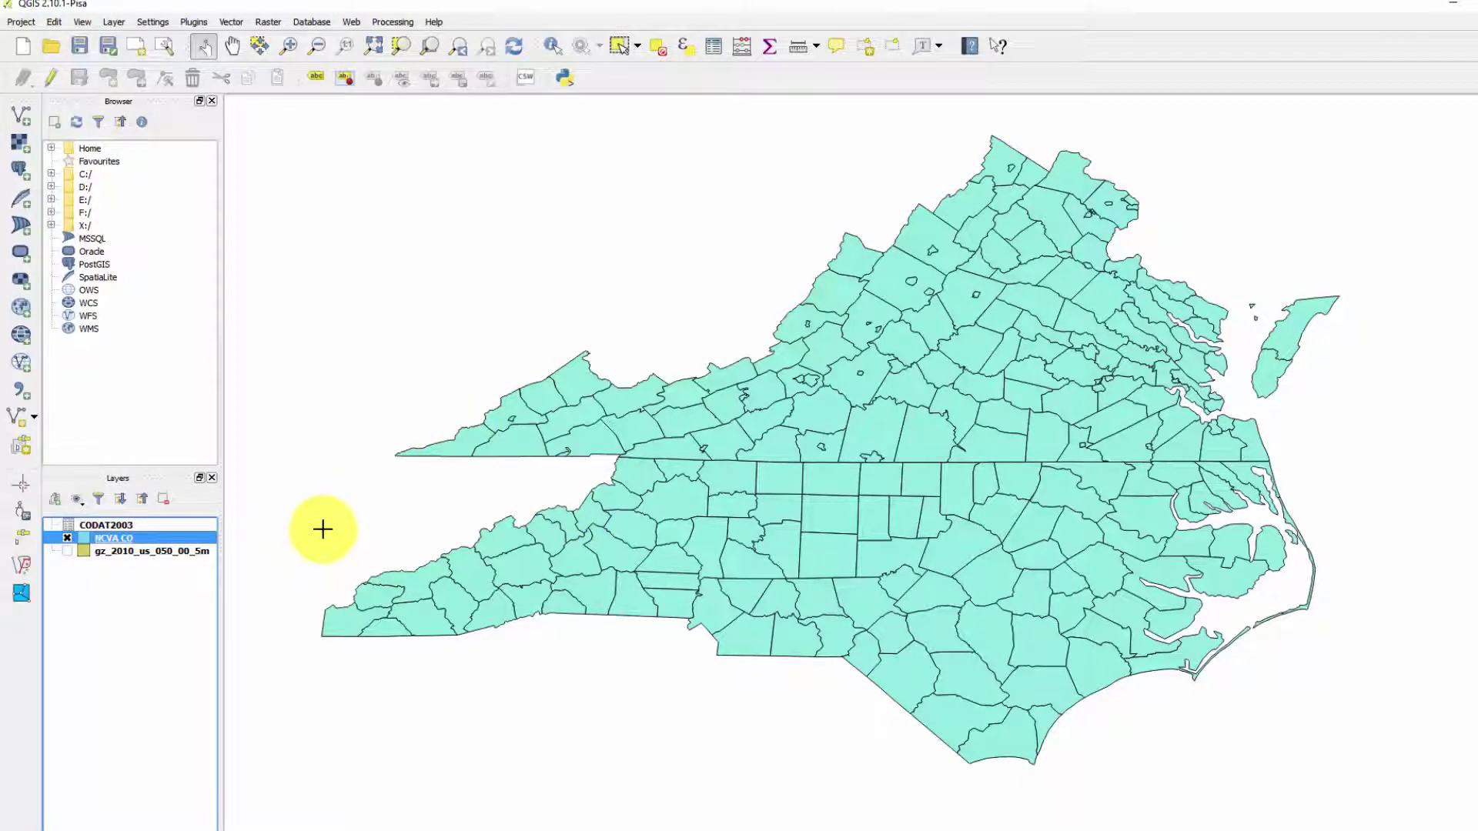
# Export the NCVA CO layer as an ESRI Shapefile named NCVACO Variables in the QGIS Create Custom Spatial Data Set folder, adding it to the map.
pyautogui.rightClick(100, 537)
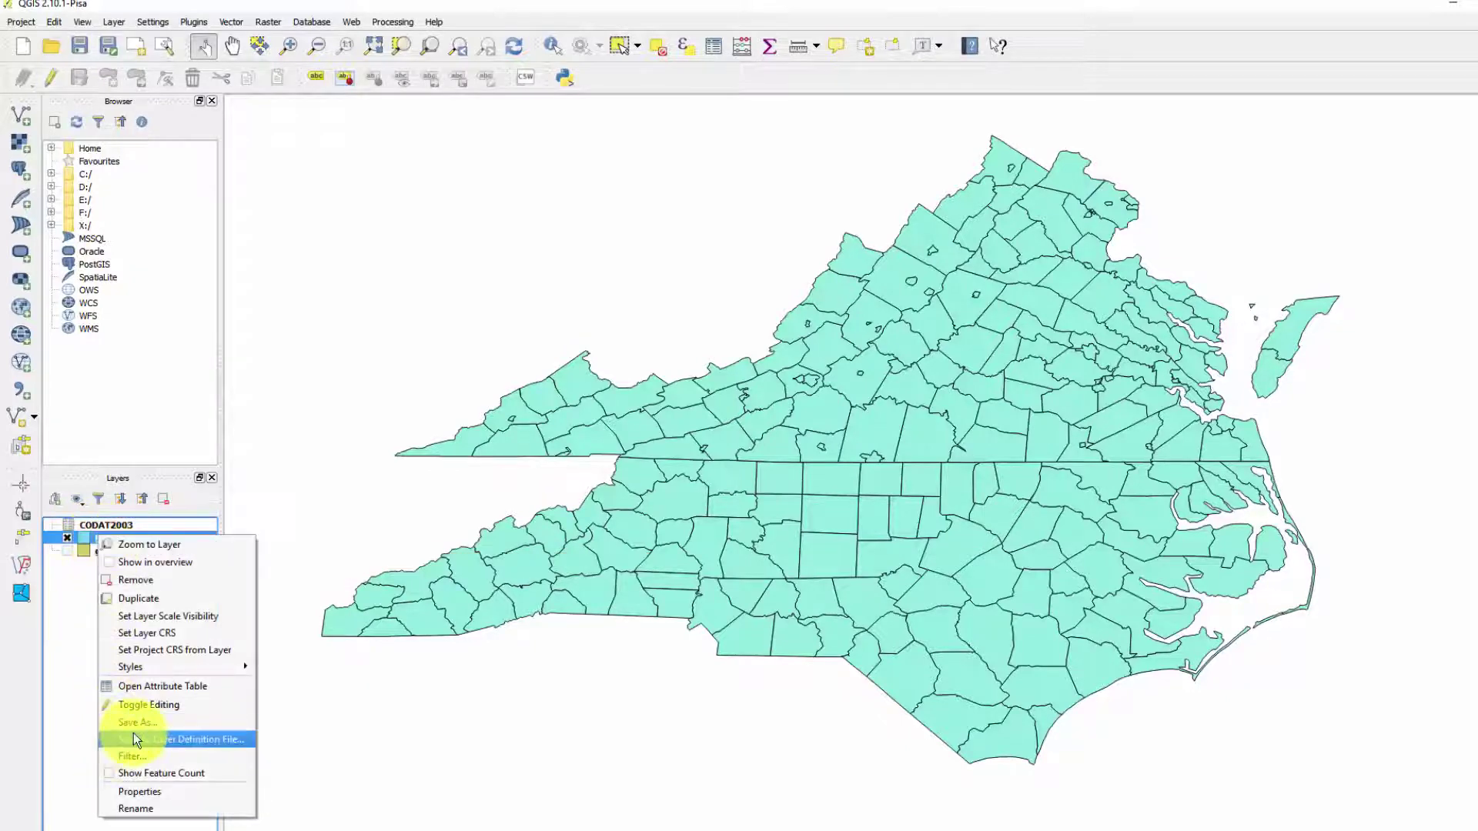
pyautogui.click(154, 724)
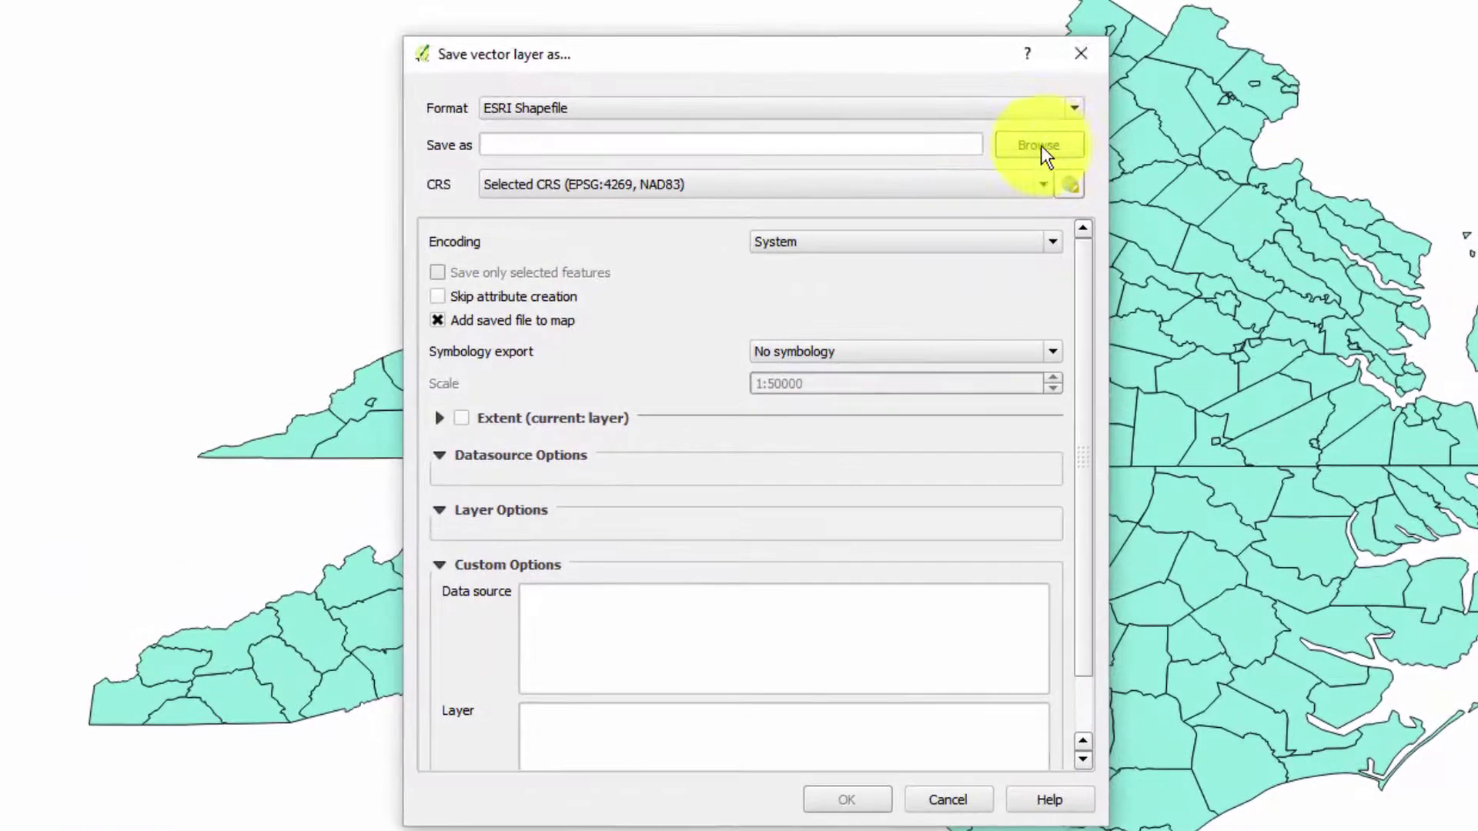
pyautogui.click(964, 243)
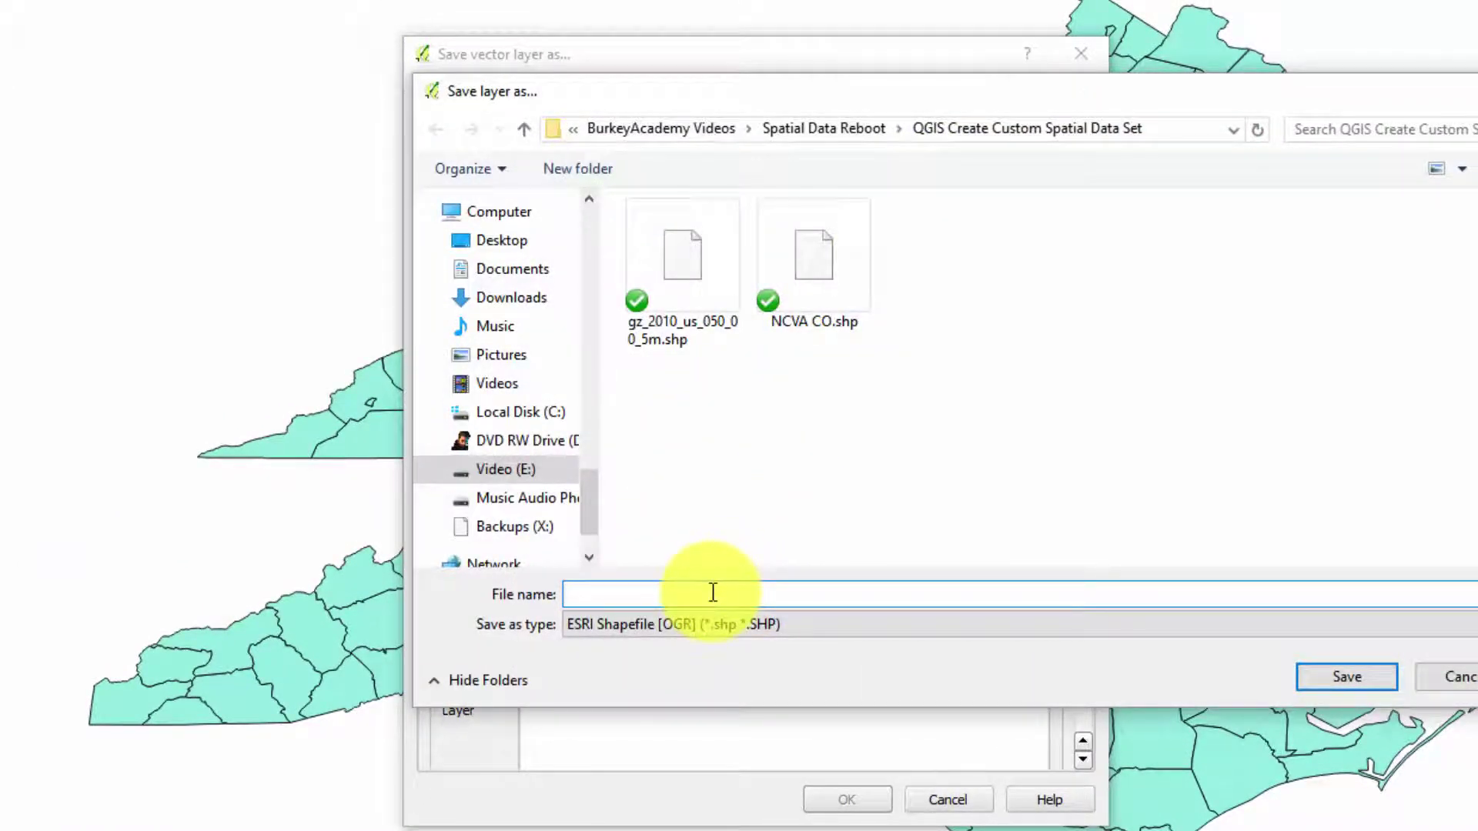
pyautogui.write('NCVACO Variables')
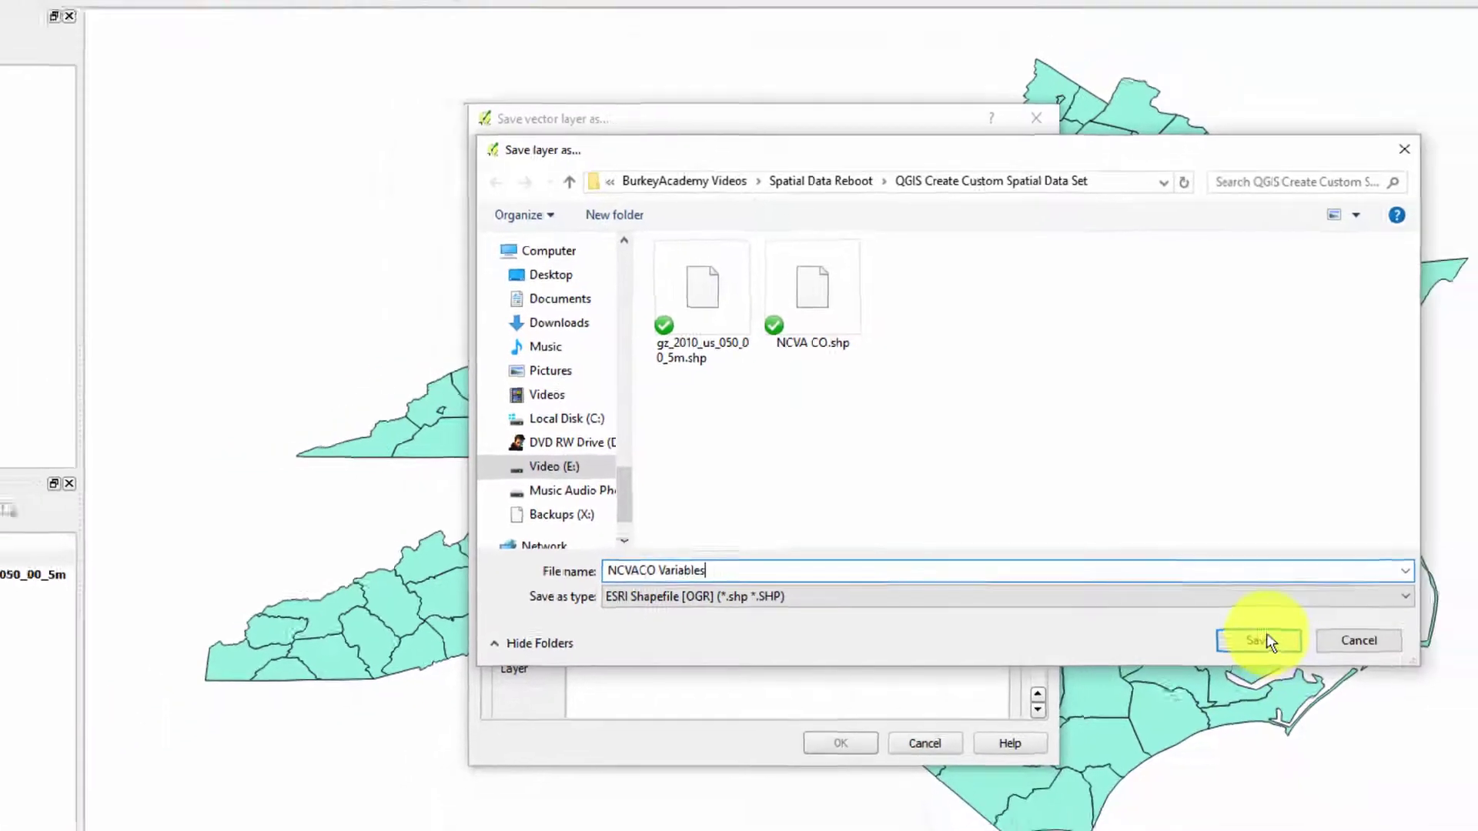
pyautogui.click(1346, 676)
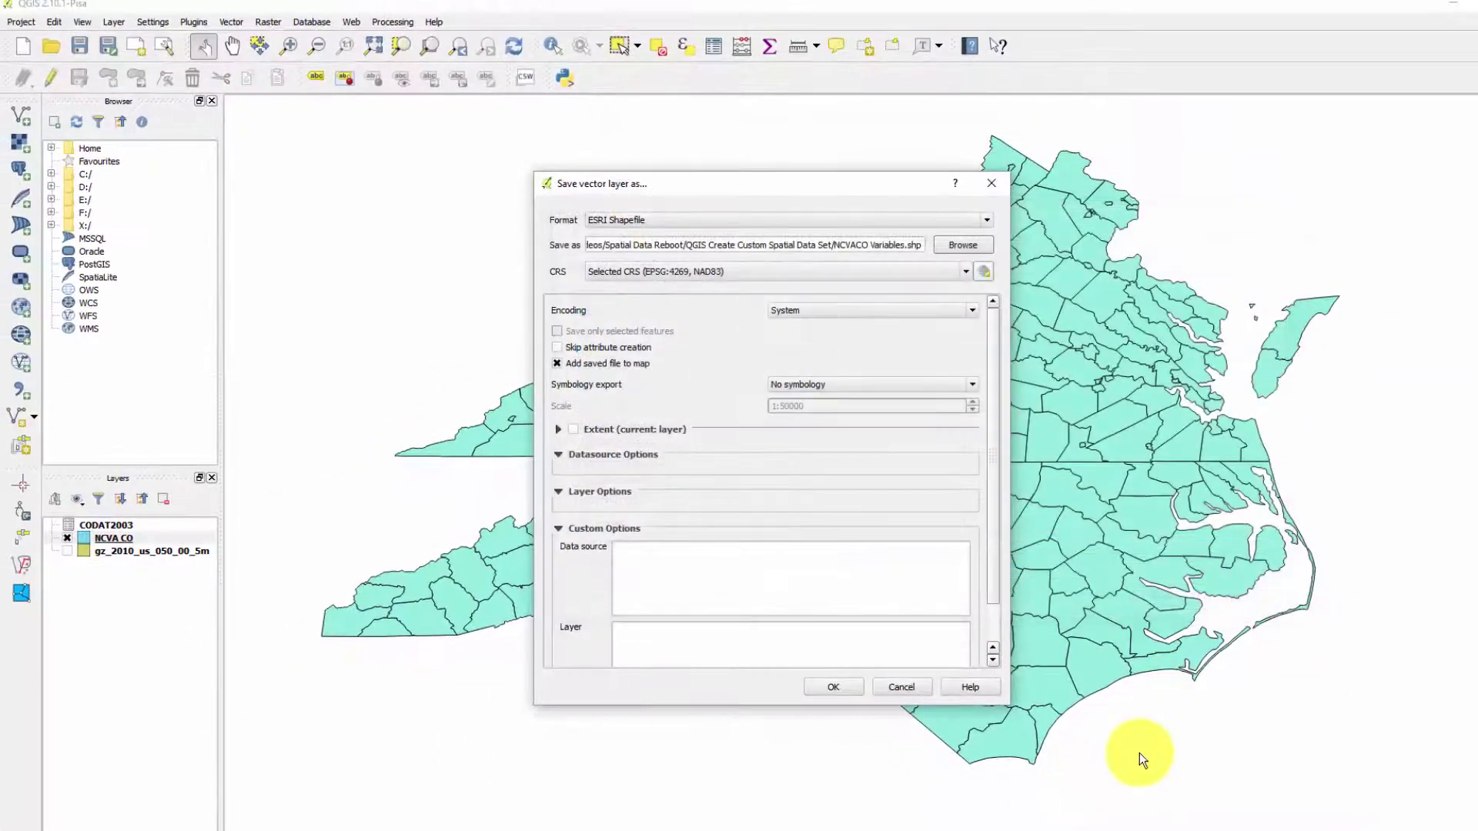
pyautogui.click(850, 688)
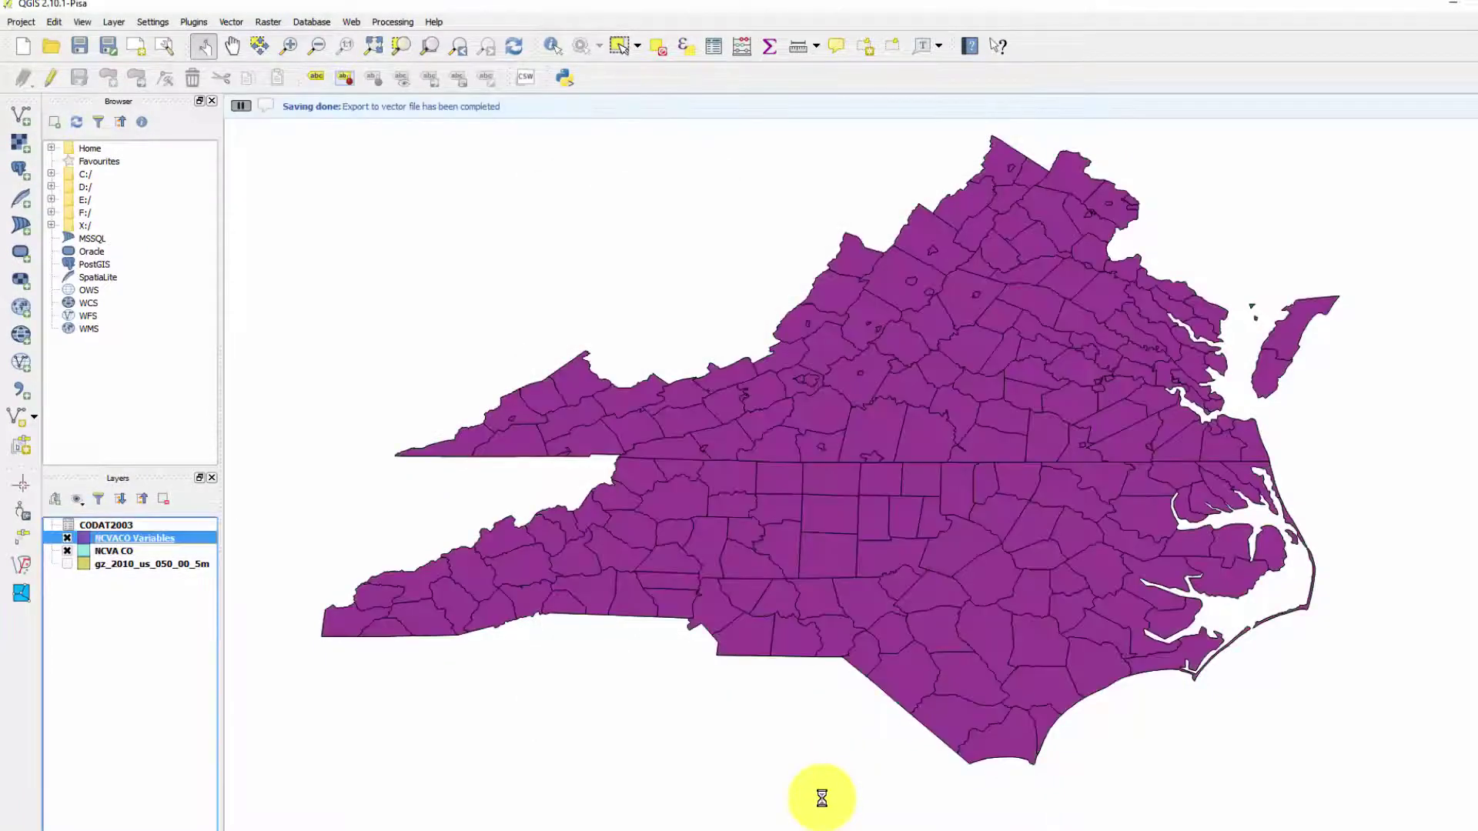
# Check the fields saved in the NCVACO Variables attribute table, then close the table.
pyautogui.rightClick(134, 540)
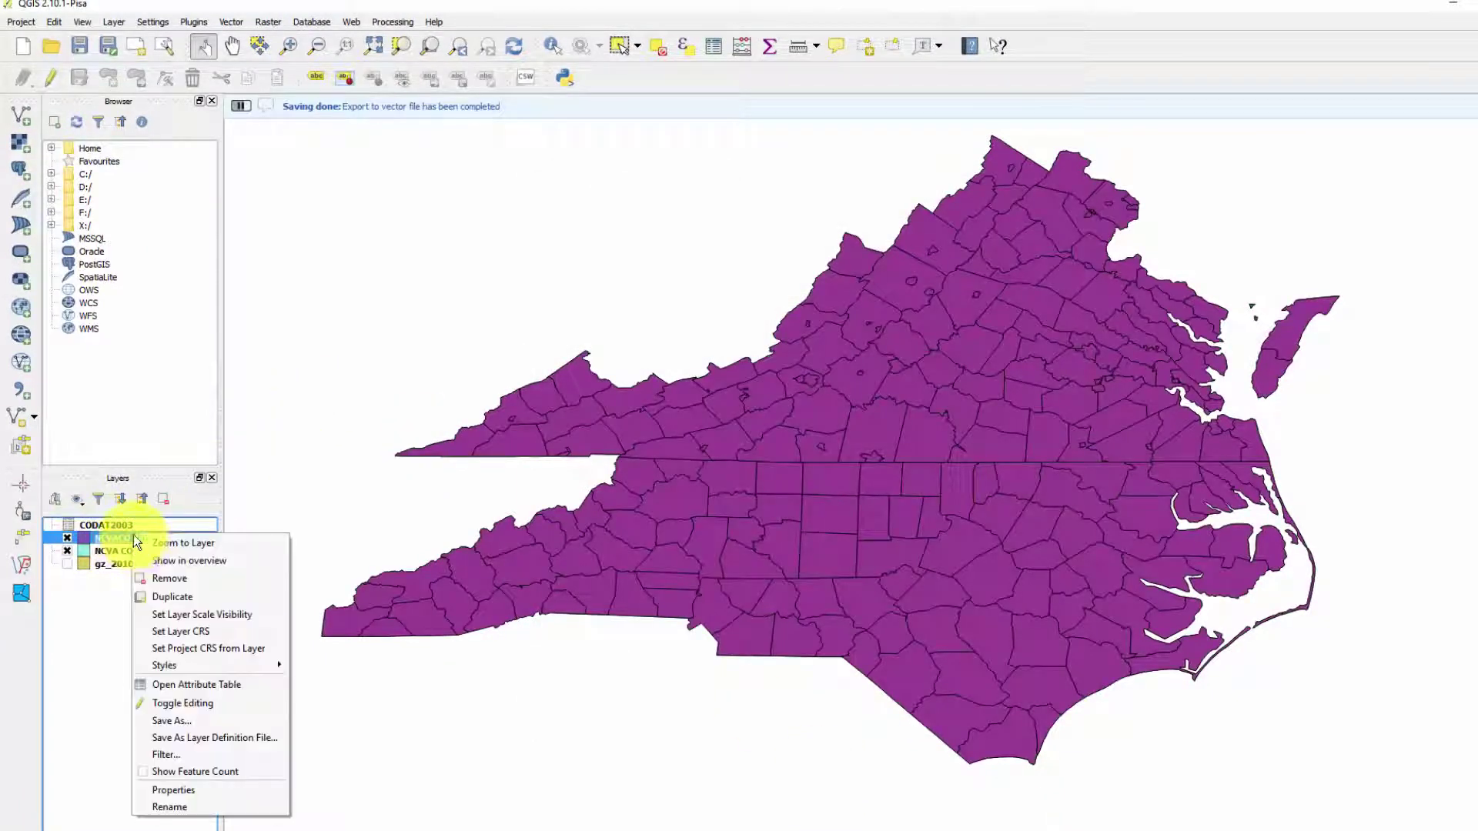
pyautogui.click(208, 681)
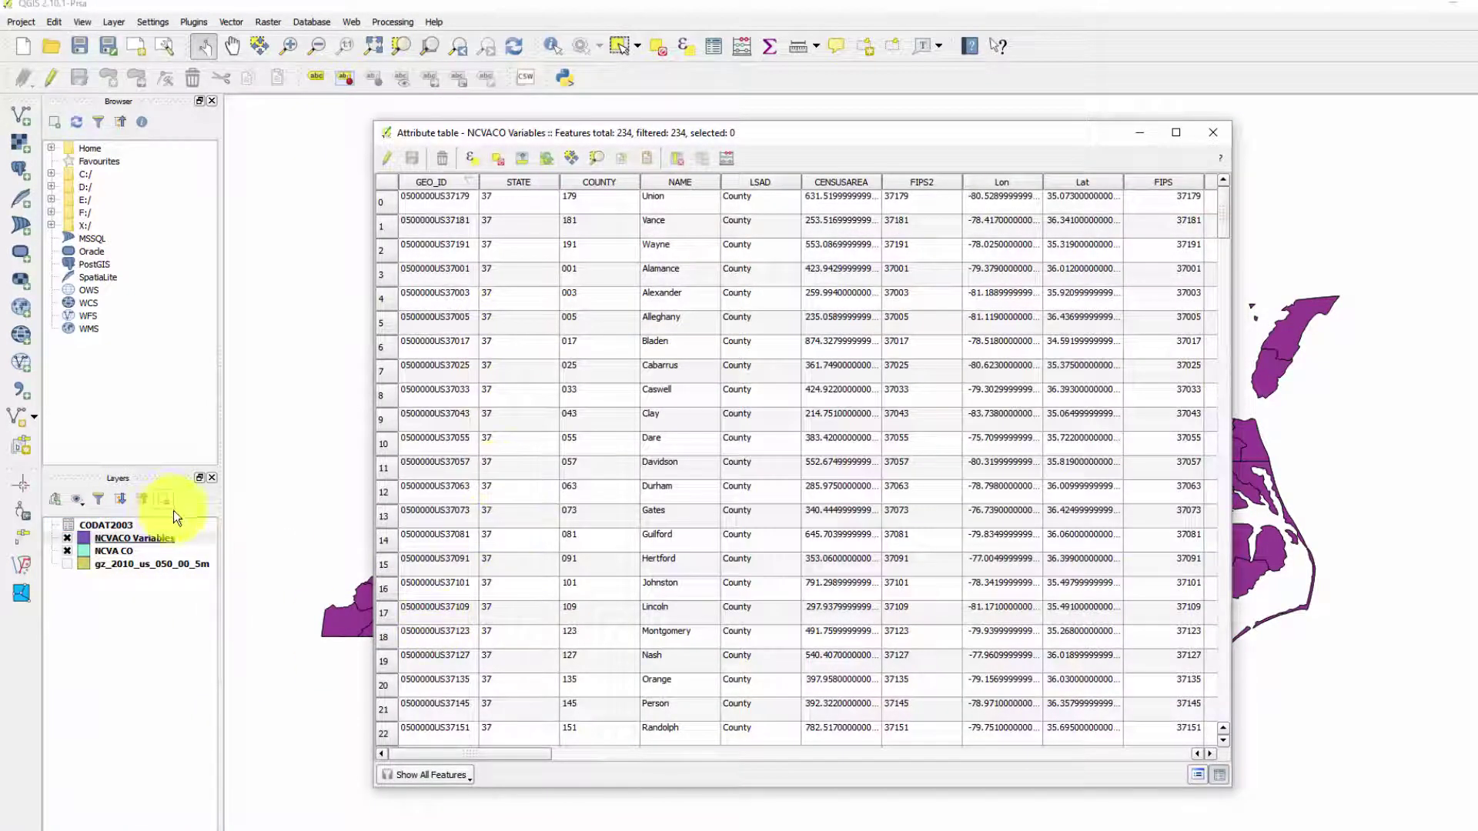
pyautogui.moveTo(488, 761); pyautogui.dragTo(427, 759)
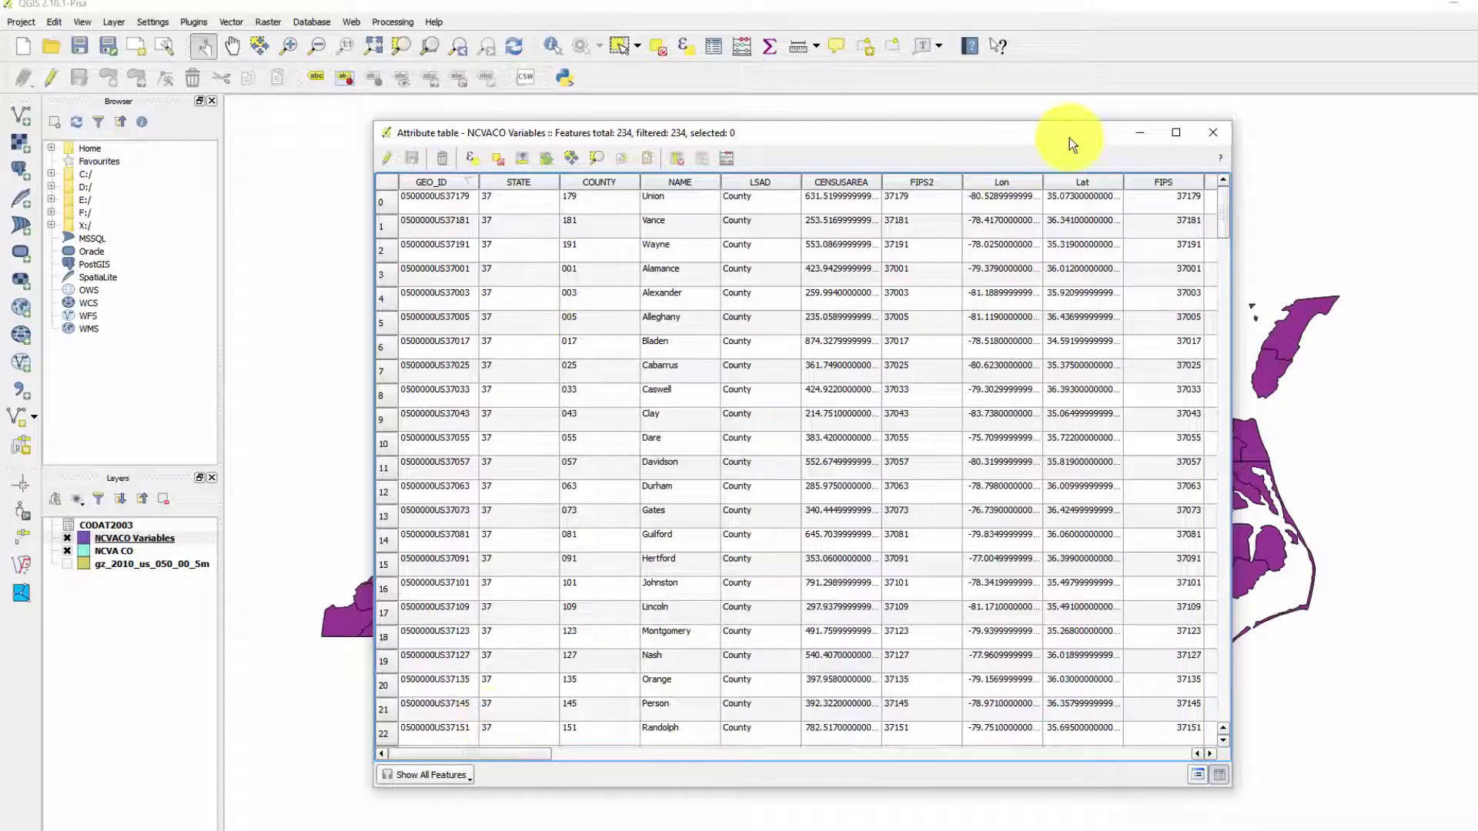
pyautogui.moveTo(1070, 143); pyautogui.dragTo(1079, 174)
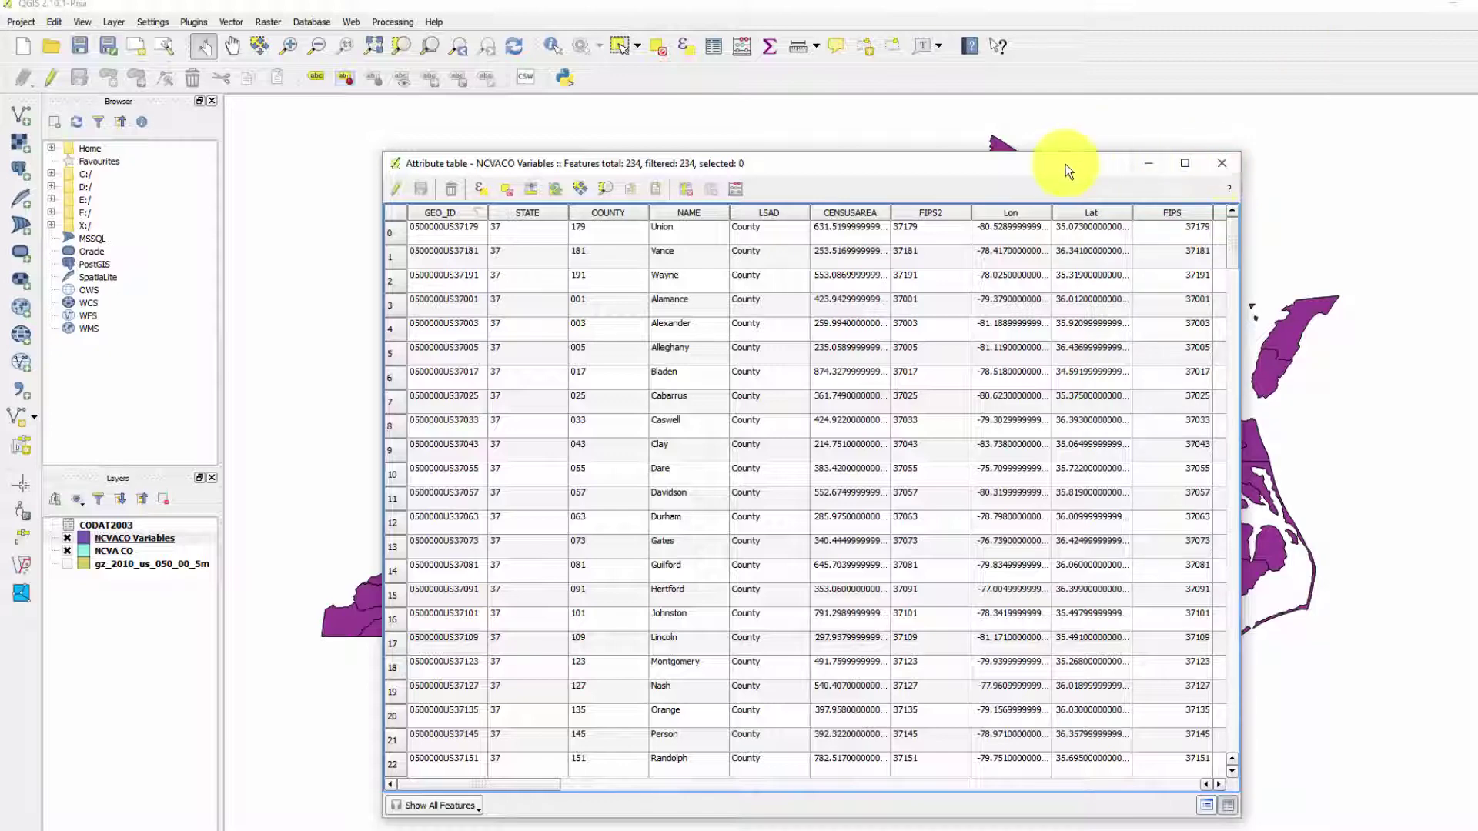
pyautogui.moveTo(1065, 164); pyautogui.dragTo(1099, 202)
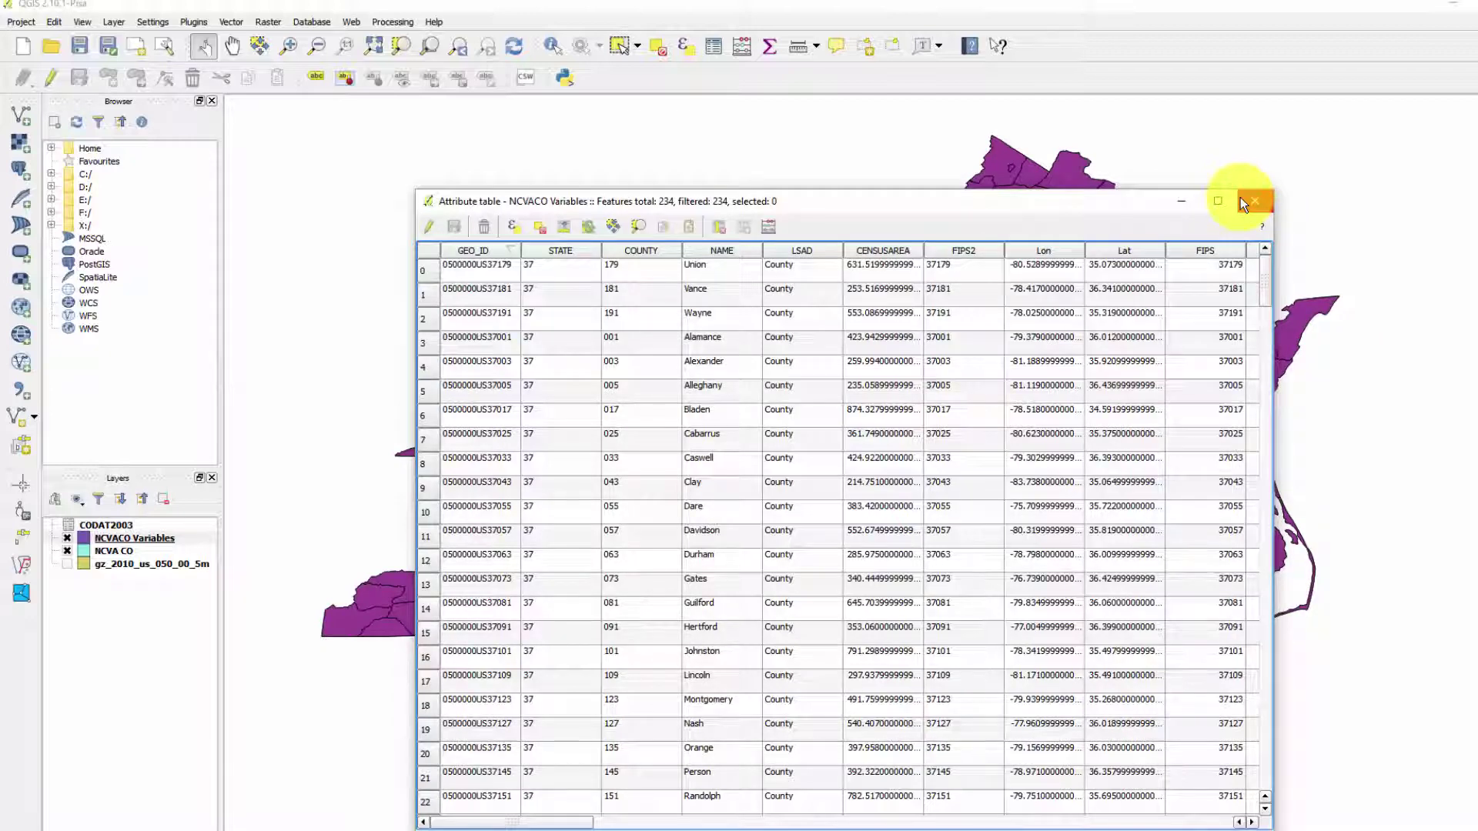
pyautogui.moveTo(1102, 210); pyautogui.dragTo(1039, 191)
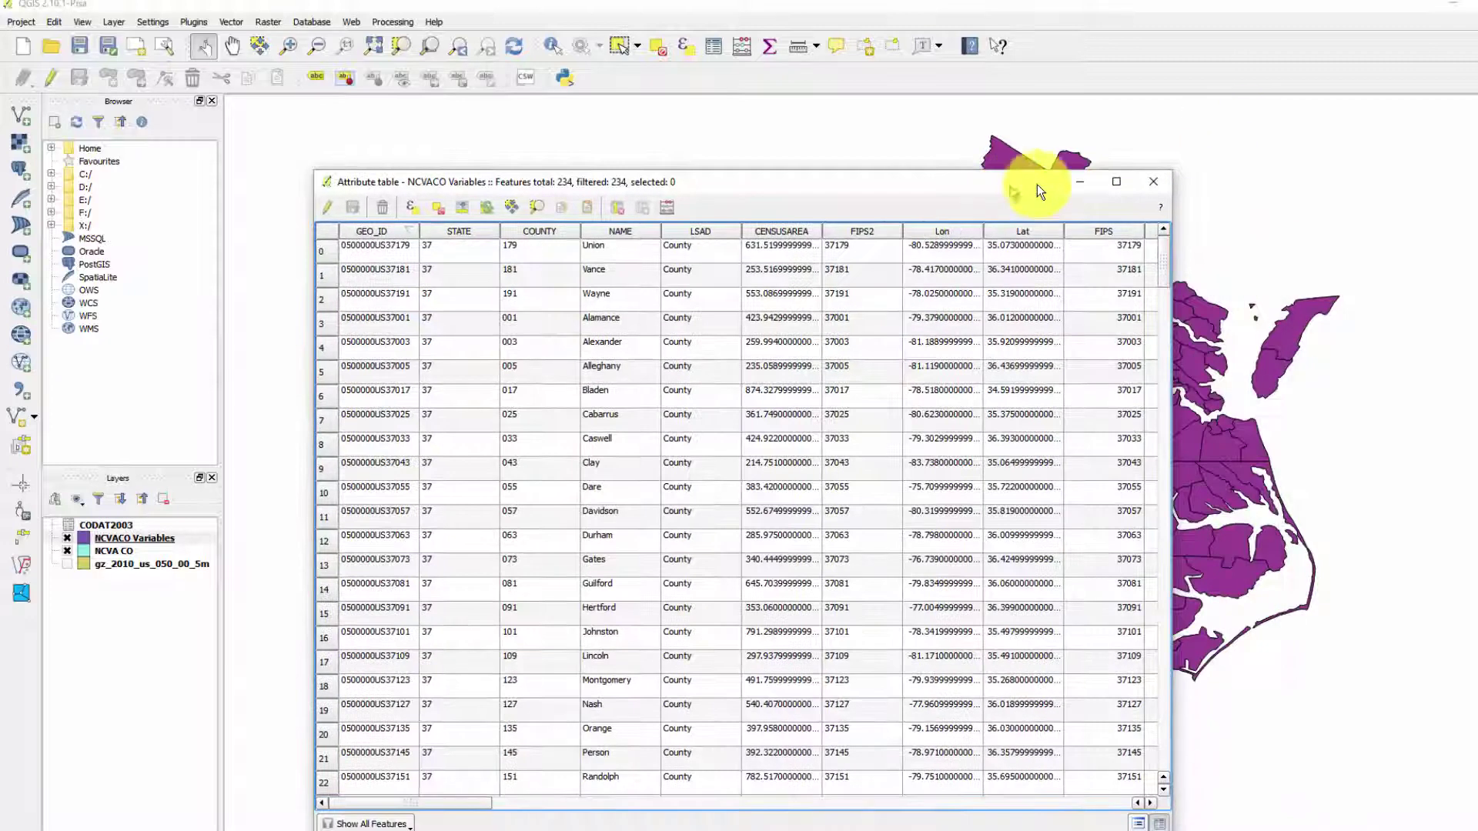
pyautogui.click(1087, 183)
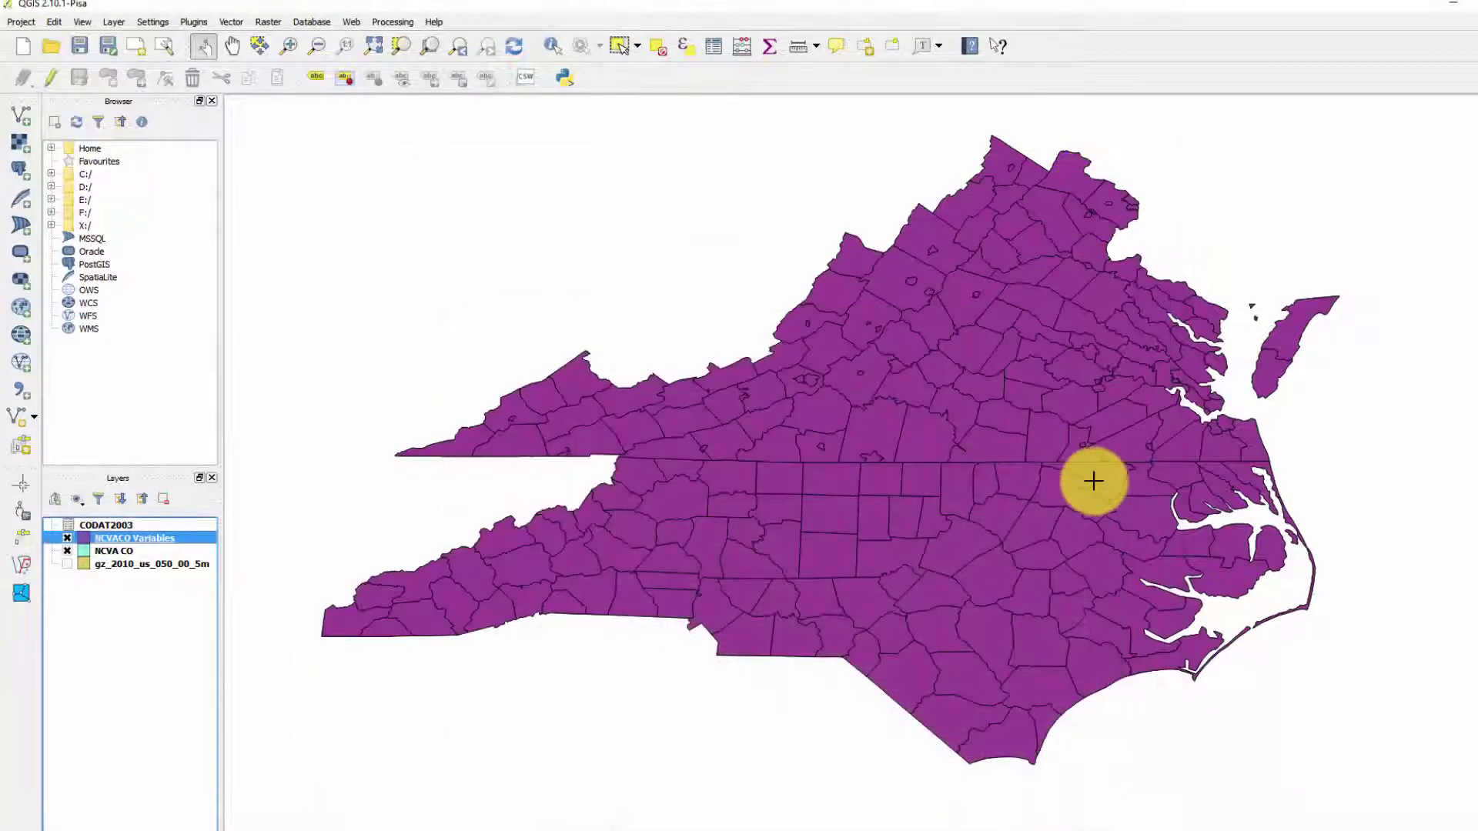